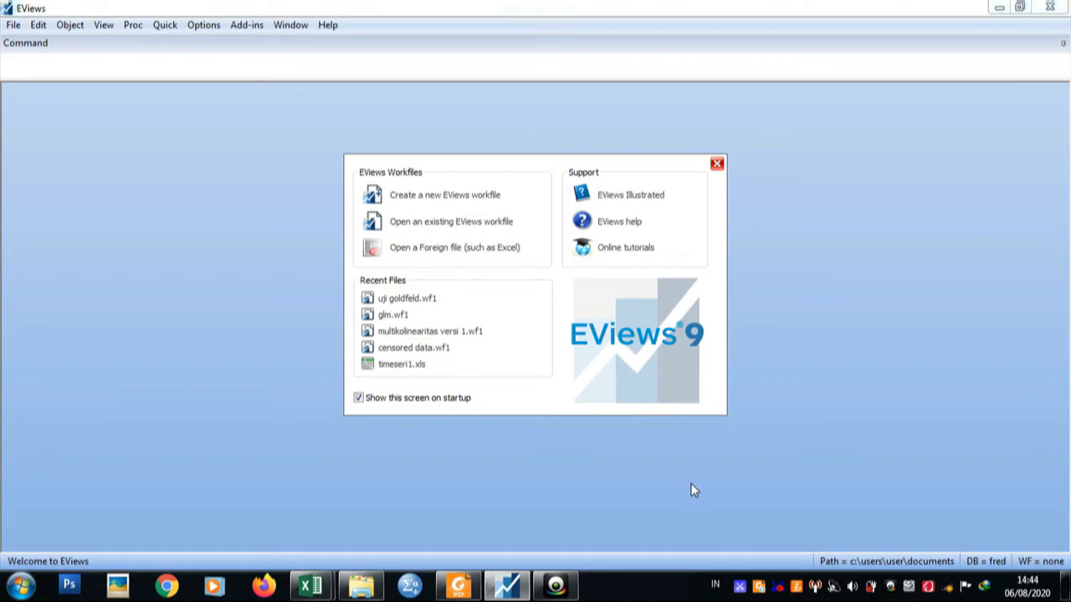
Switch to Data 1.xlsx in Excel to review the yearly data table and return to EViews.
mouse_move(310, 584)
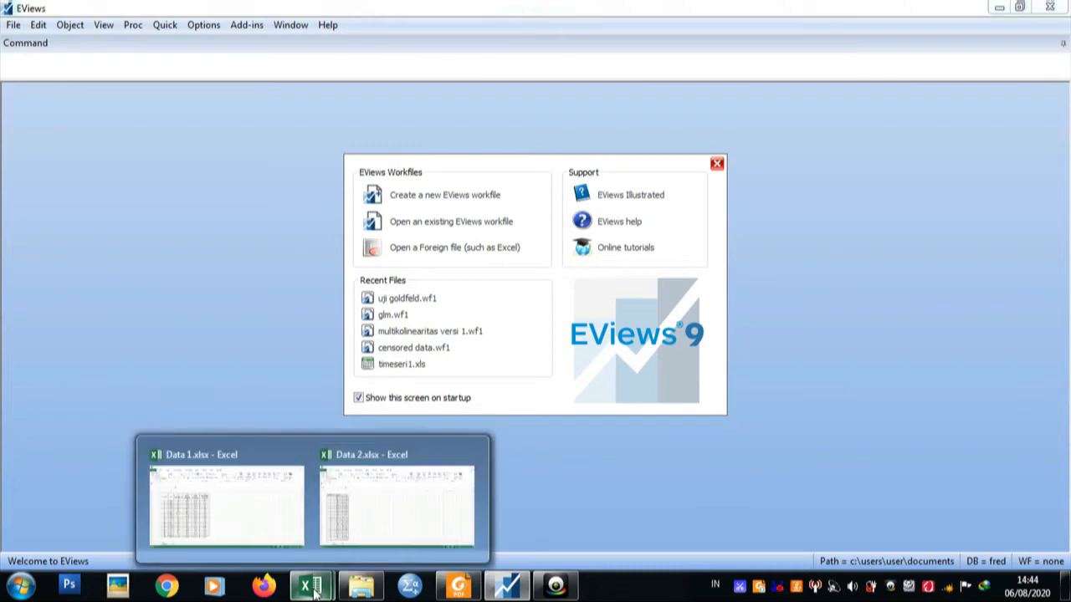
click(262, 517)
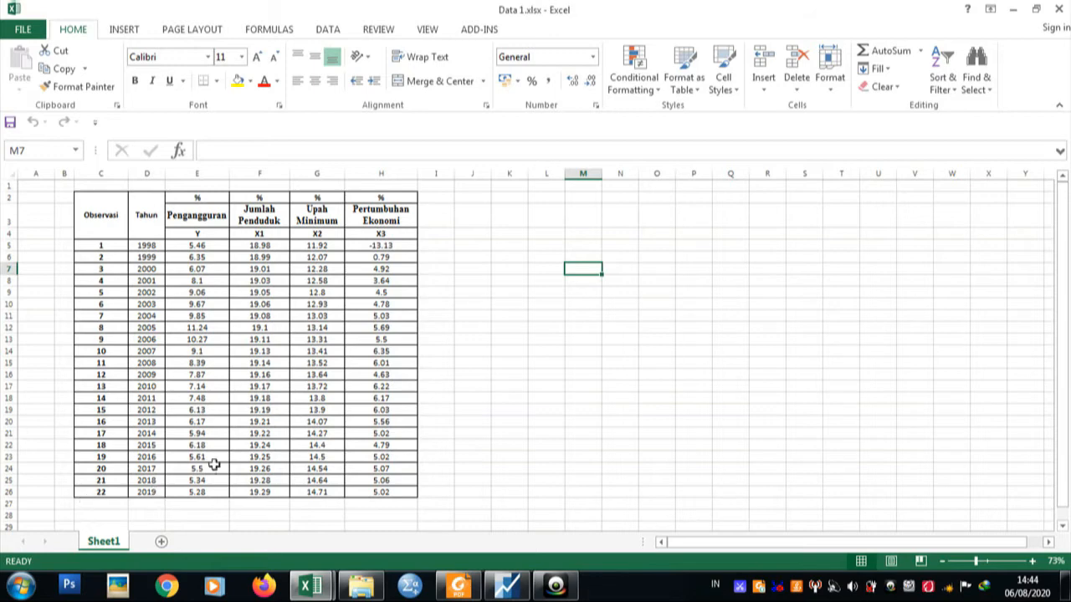
click(507, 587)
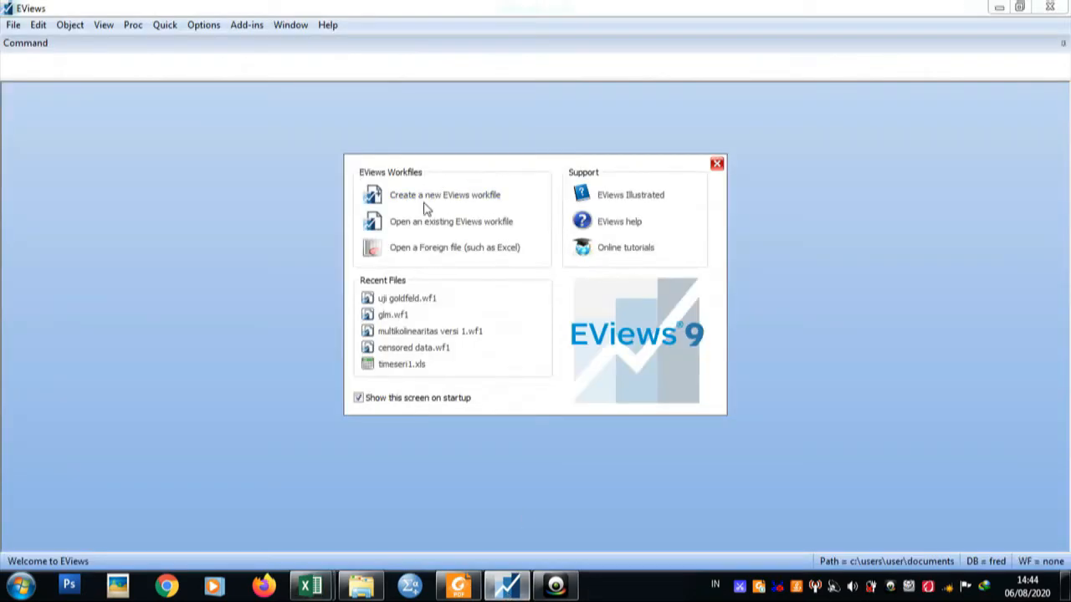
Create a new dated workfile with annual frequency from 1998 to 2019, checking the years against Data 1.xlsx in Excel.
click(466, 199)
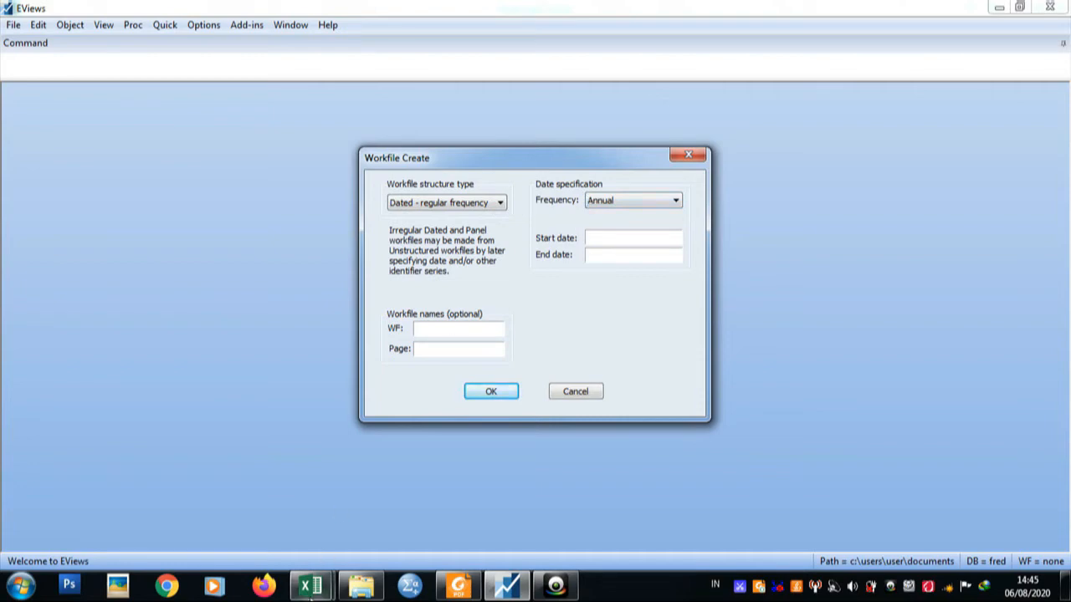
mouse_move(311, 585)
click(255, 522)
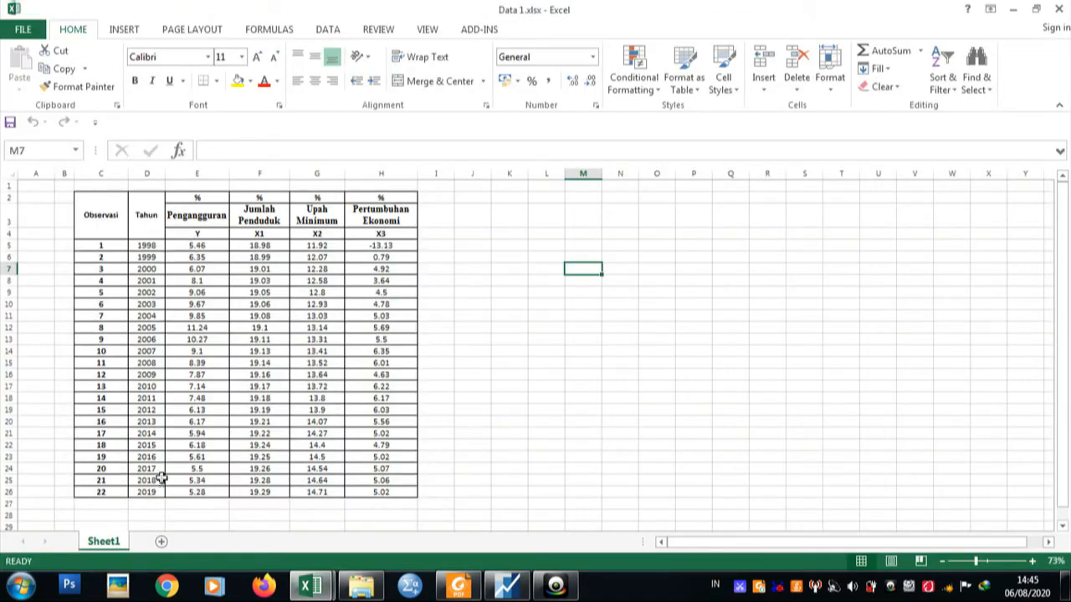
click(497, 590)
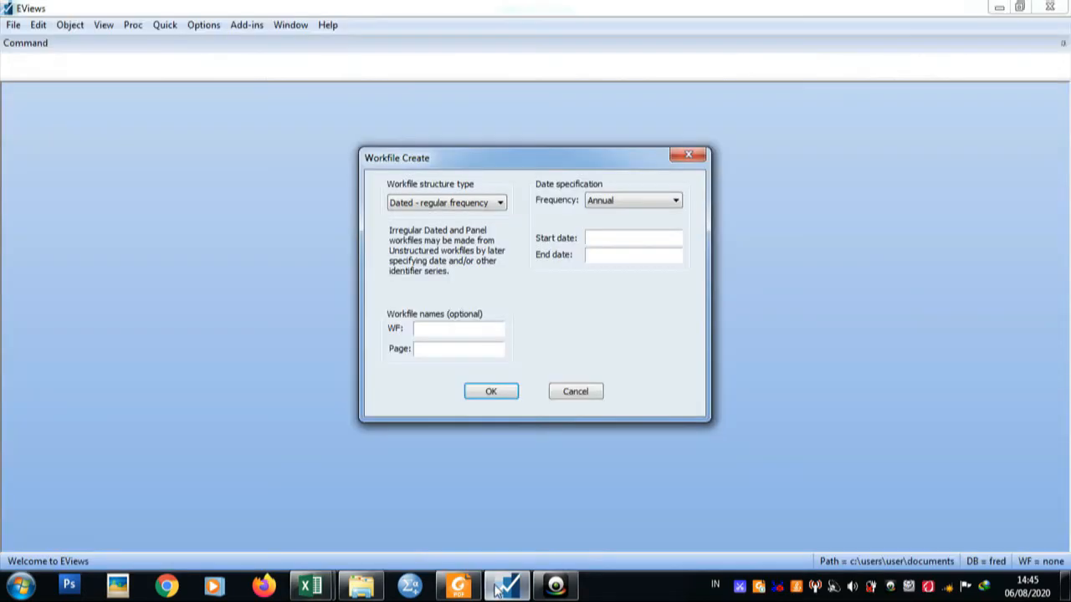
click(617, 239)
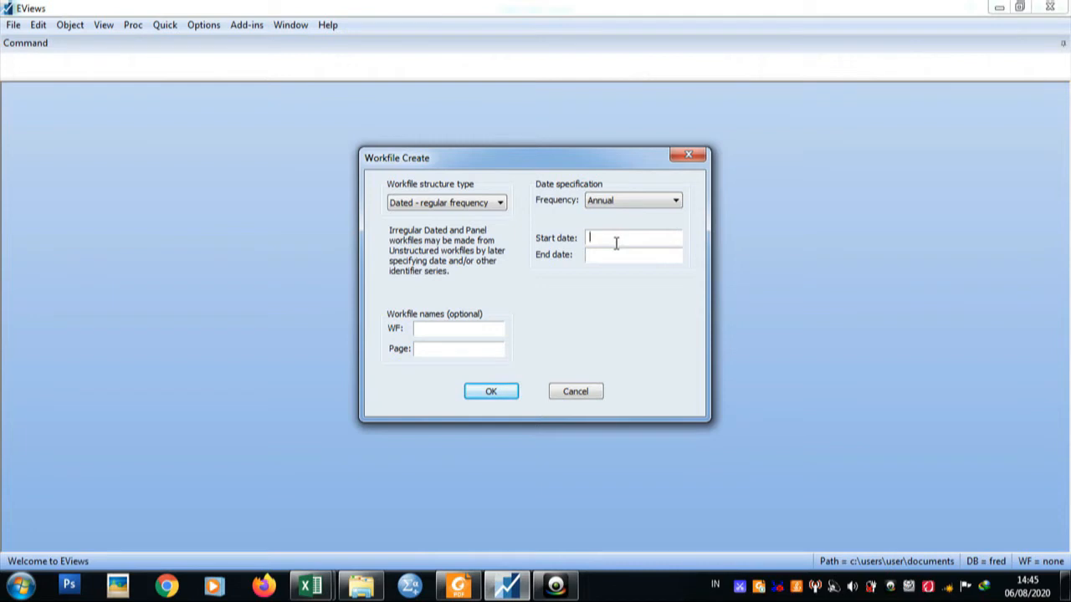
text(1998)
text(2)
text(019)
click(501, 392)
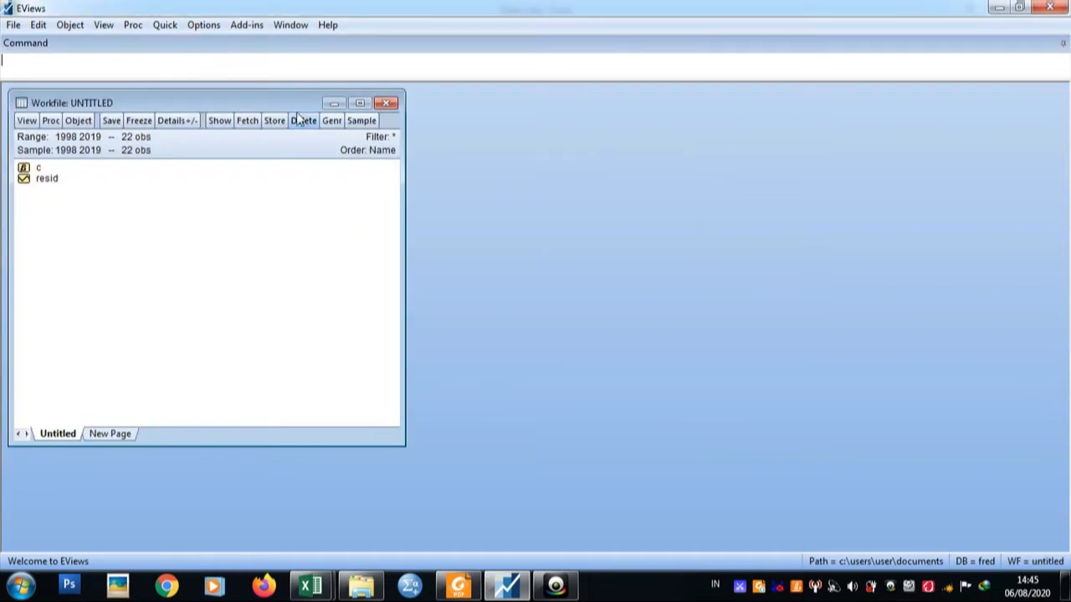
Open an empty group for editing series in the new workfile, showing its first column and series name row.
click(166, 26)
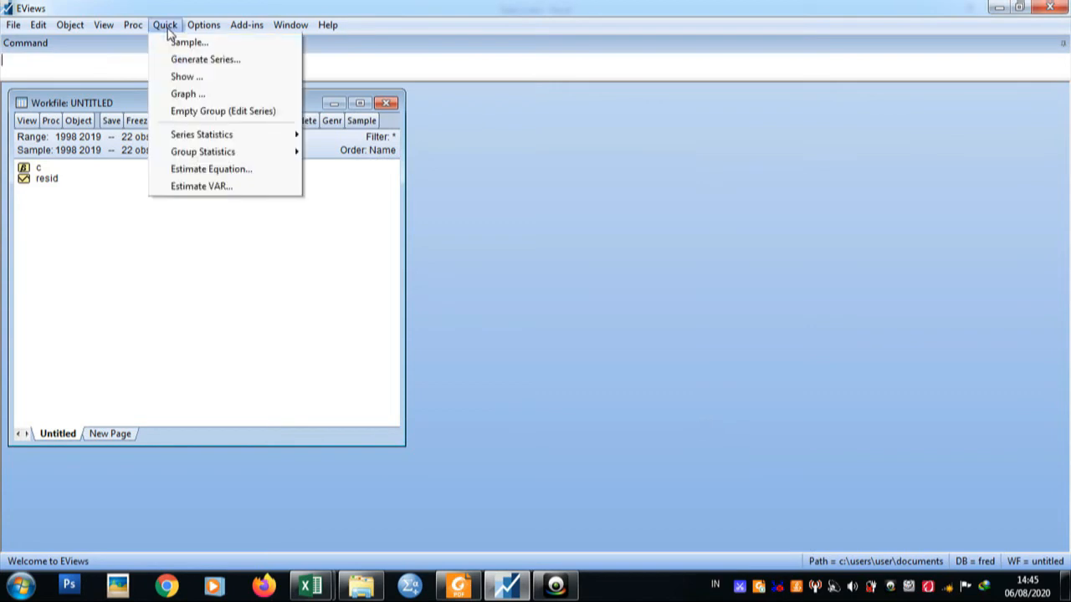
click(186, 110)
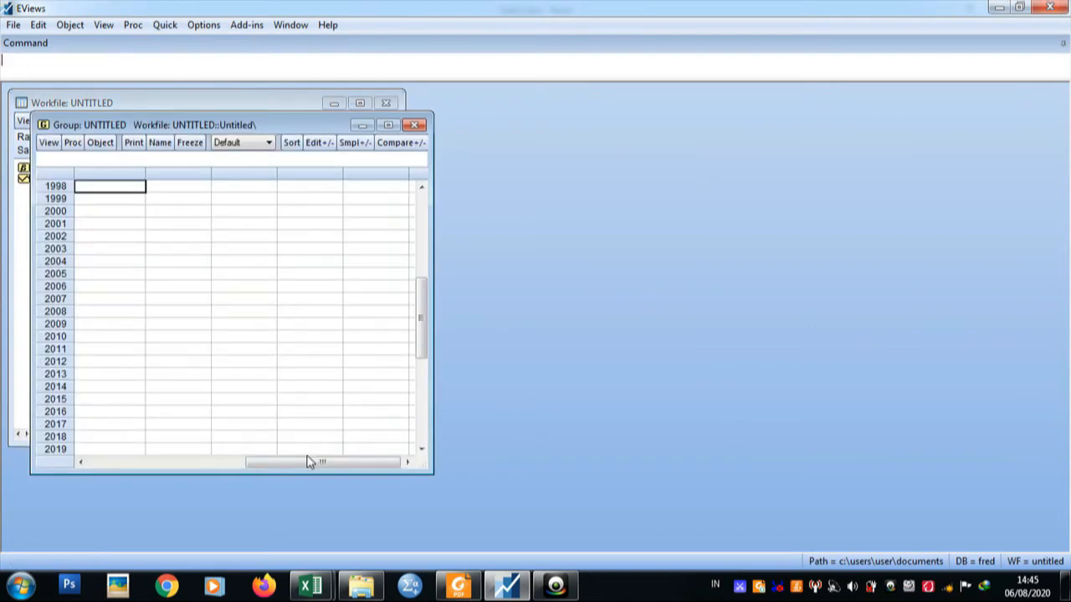
drag(309, 461, 89, 485)
drag(420, 333, 425, 203)
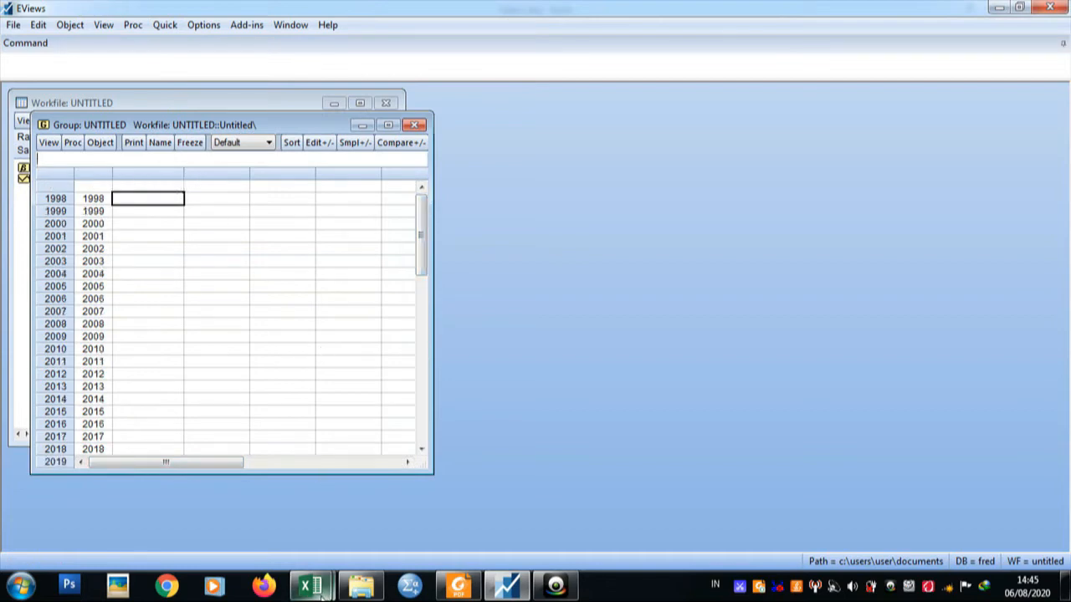
Switch to Data 1.xlsx in Excel and copy the Y, X1, X2 and X3 columns with their headers, cells E4:H26.
mouse_move(311, 586)
click(243, 531)
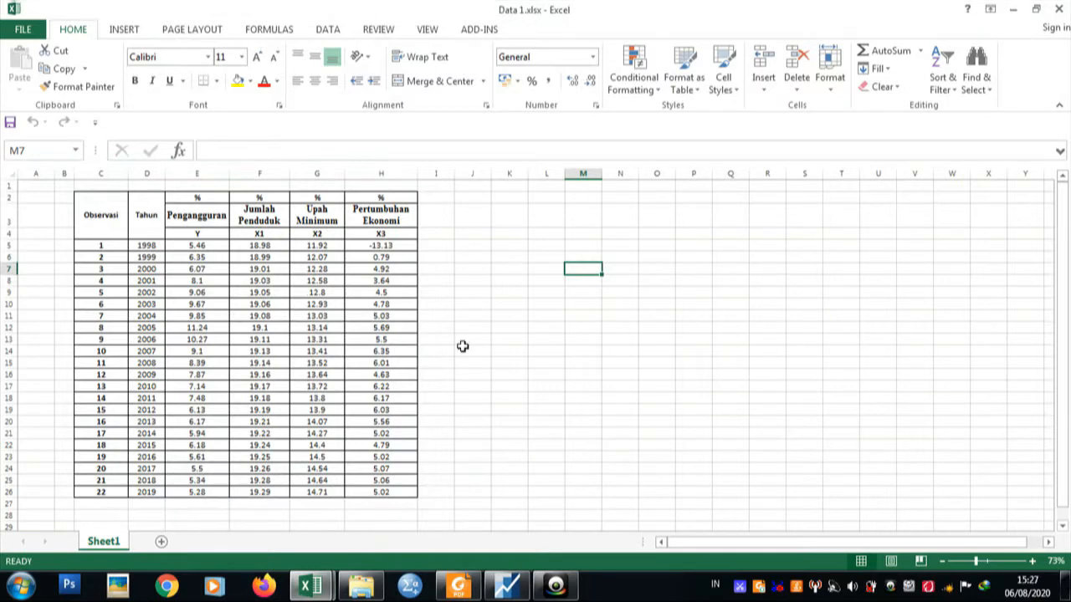
drag(192, 233, 399, 438)
drag(1061, 497, 1065, 288)
drag(196, 234, 382, 494)
right_click(382, 494)
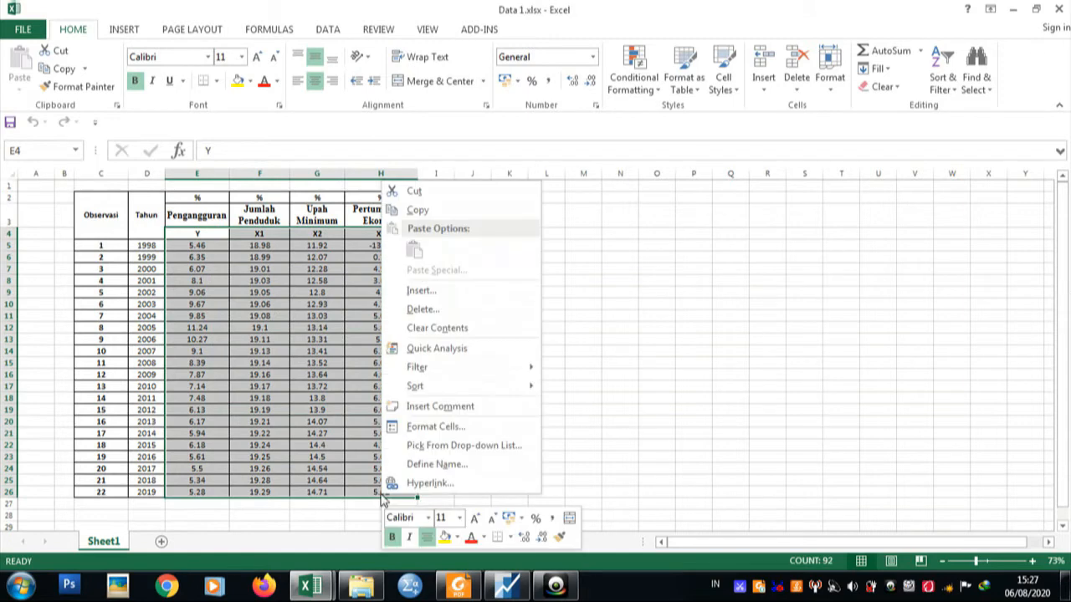
click(450, 211)
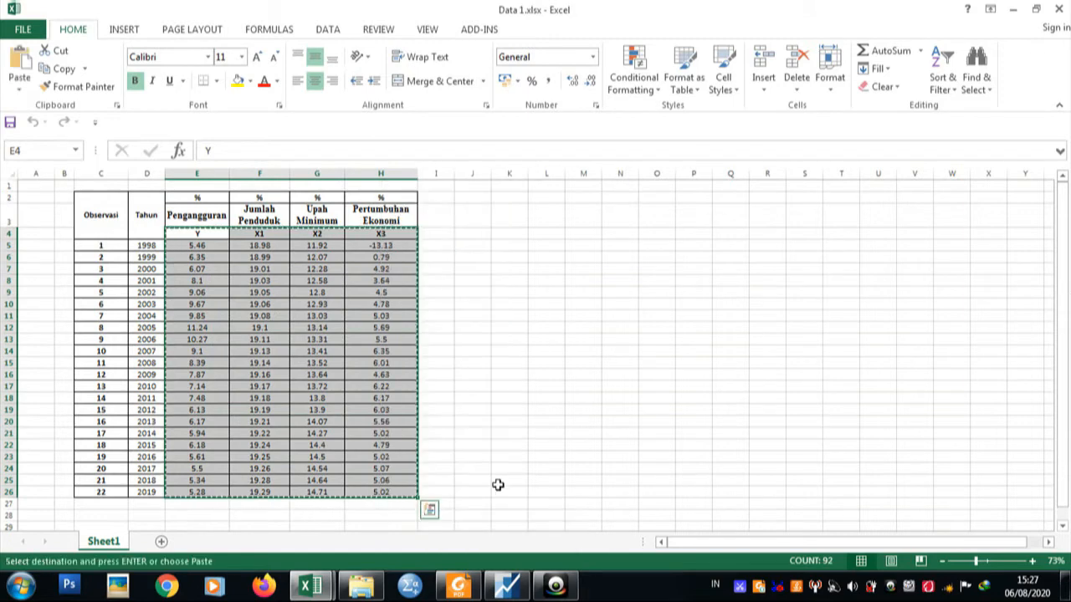
Switch to EViews and paste the copied data into the empty group, starting at the name row above 1998.
click(524, 592)
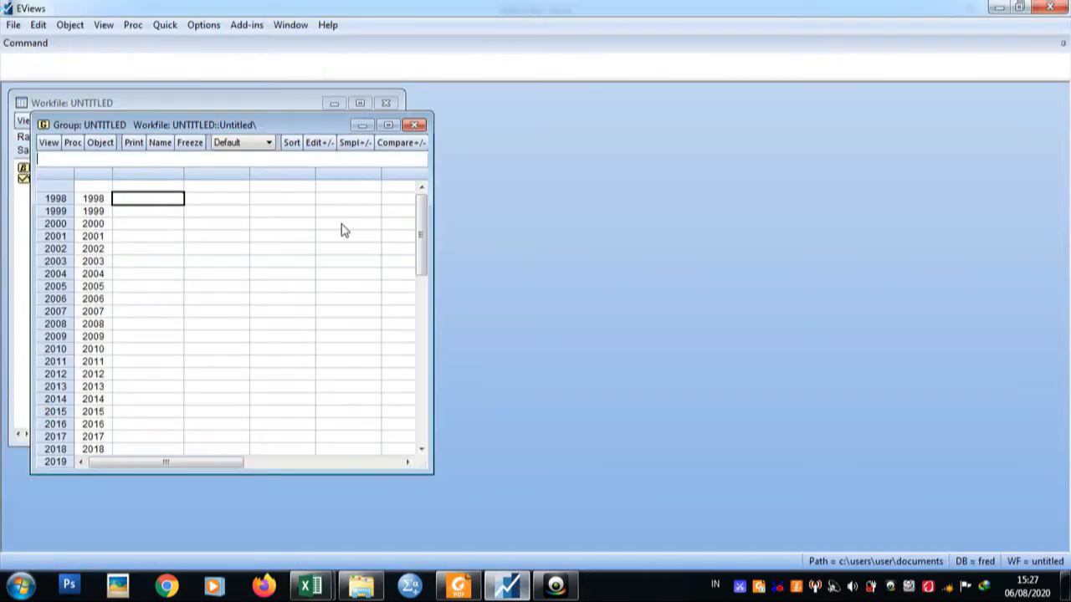
click(168, 192)
key(ctrl+v)
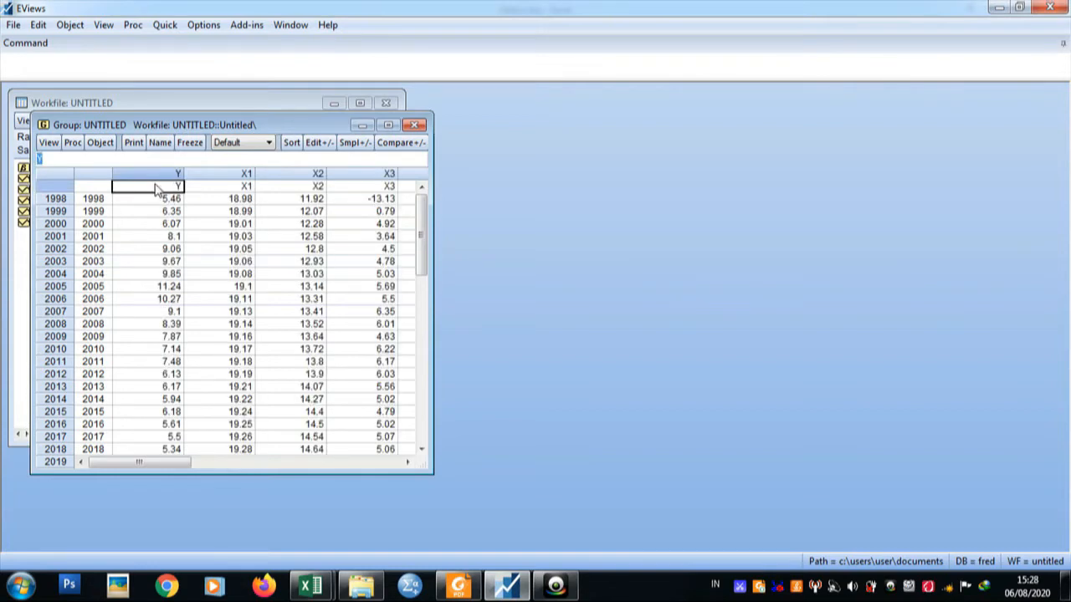
Make an equation from the group with the specification "y c x1 x2 x3" and estimate it by least squares.
click(73, 144)
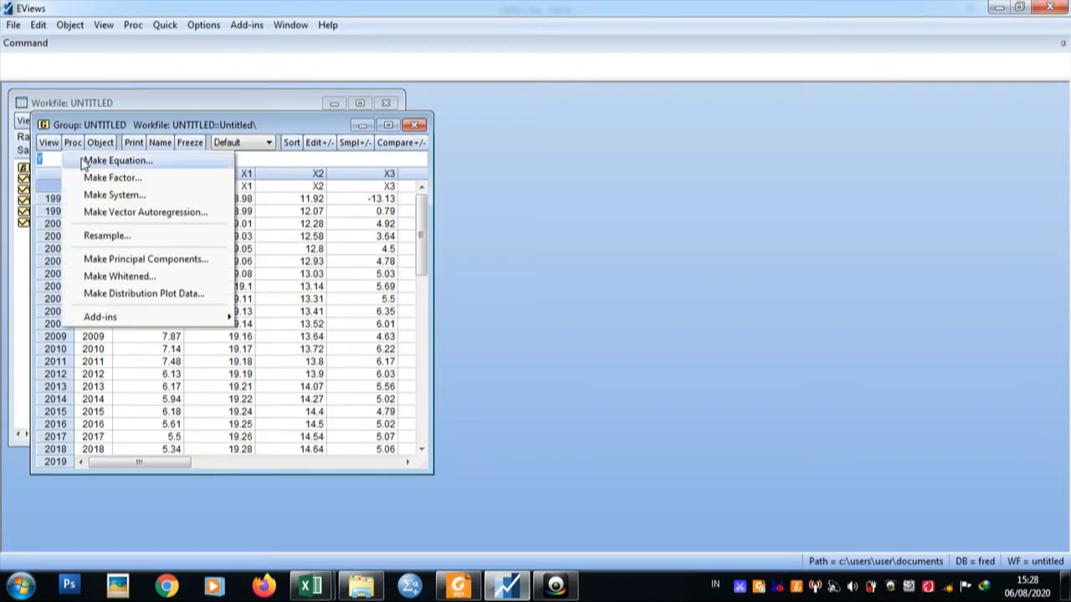
click(116, 160)
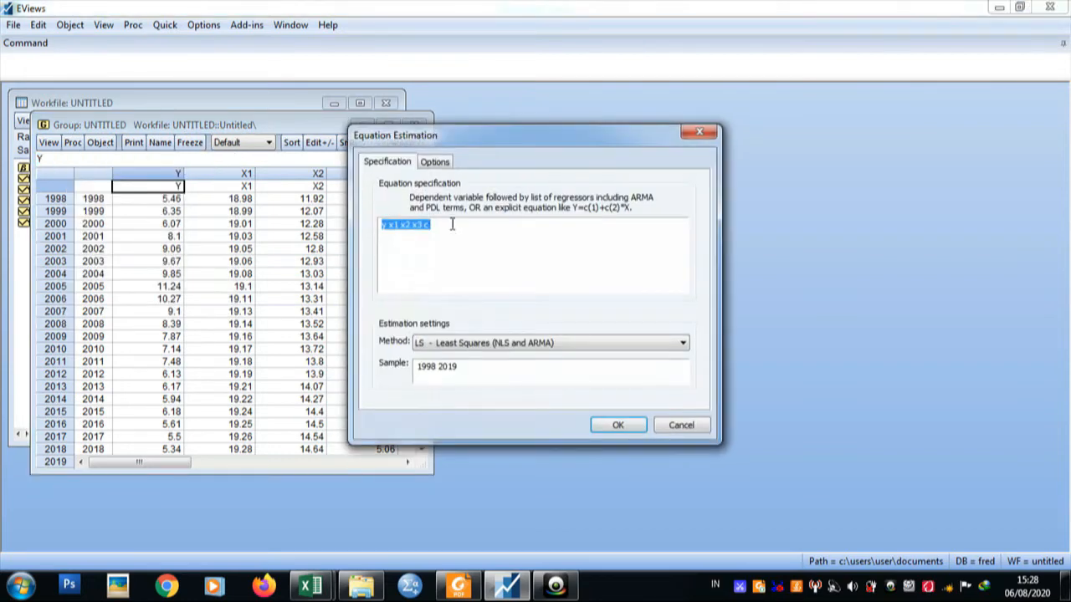
click(454, 227)
key(BackSpace)
key(BackSpace)
click(389, 226)
text(c)
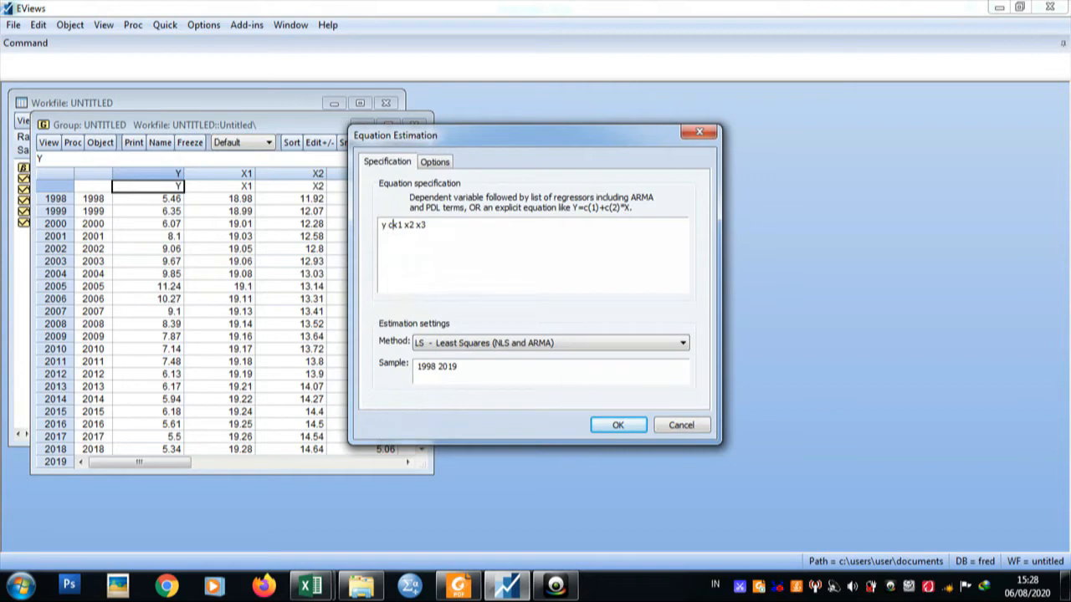
click(608, 425)
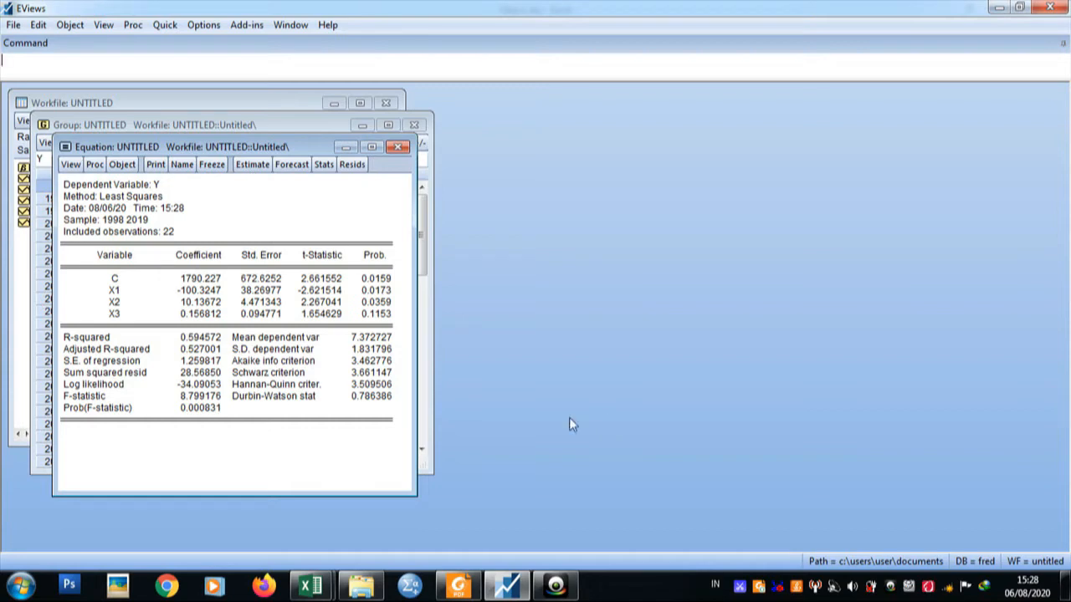
Highlight the Durbin-Watson stat in the equation output and open a blank Notepad document.
click(253, 399)
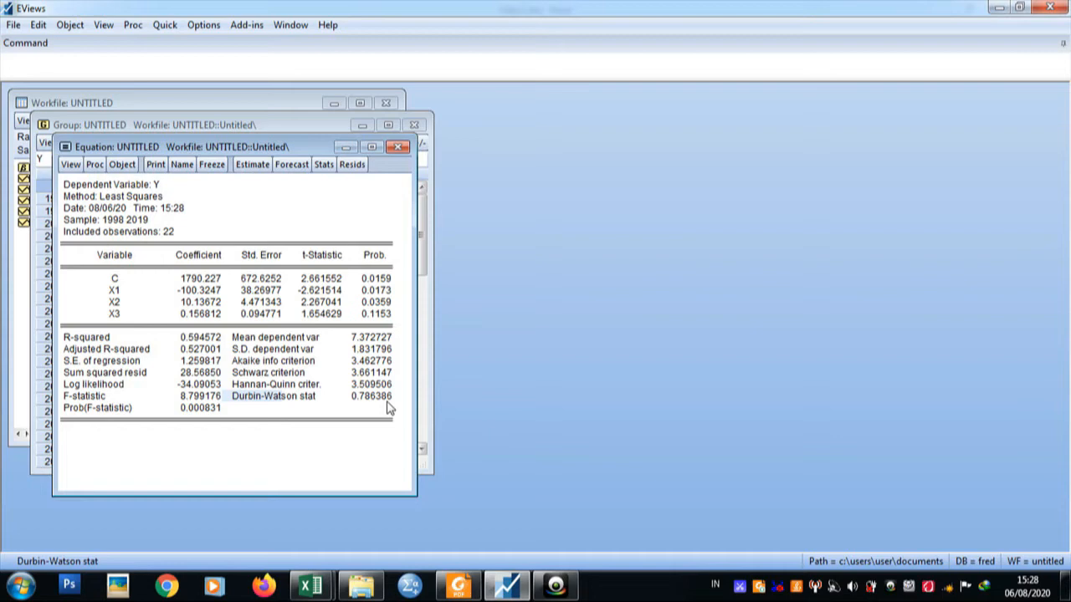
click(22, 585)
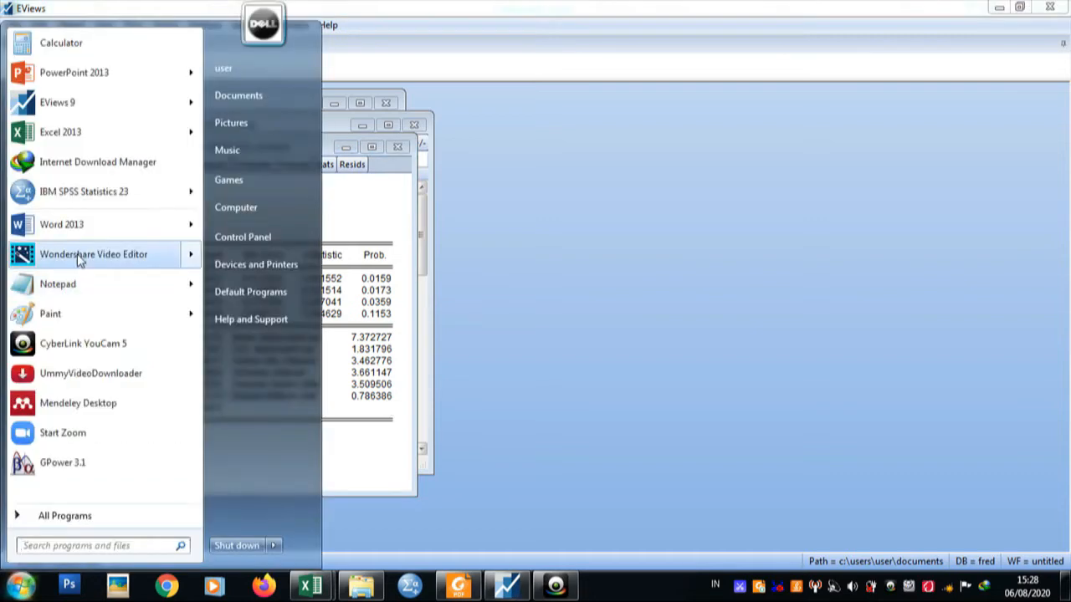
click(50, 284)
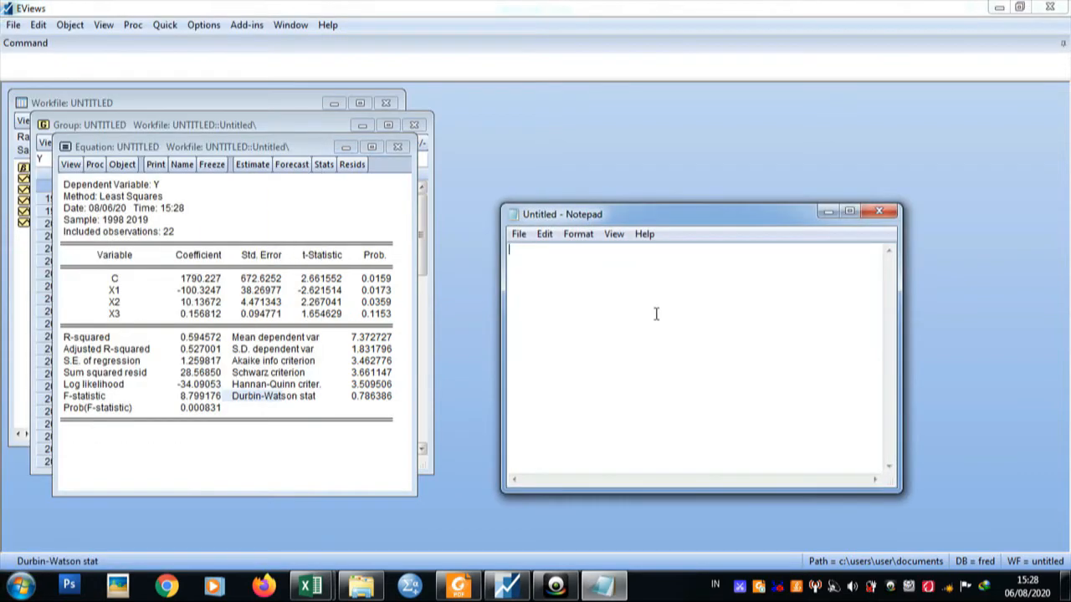
Write the criterion "-2 < dw < 2" in the note and "-2 < 0.786386 < 2" on the line below.
text(-2 < dw < 2)
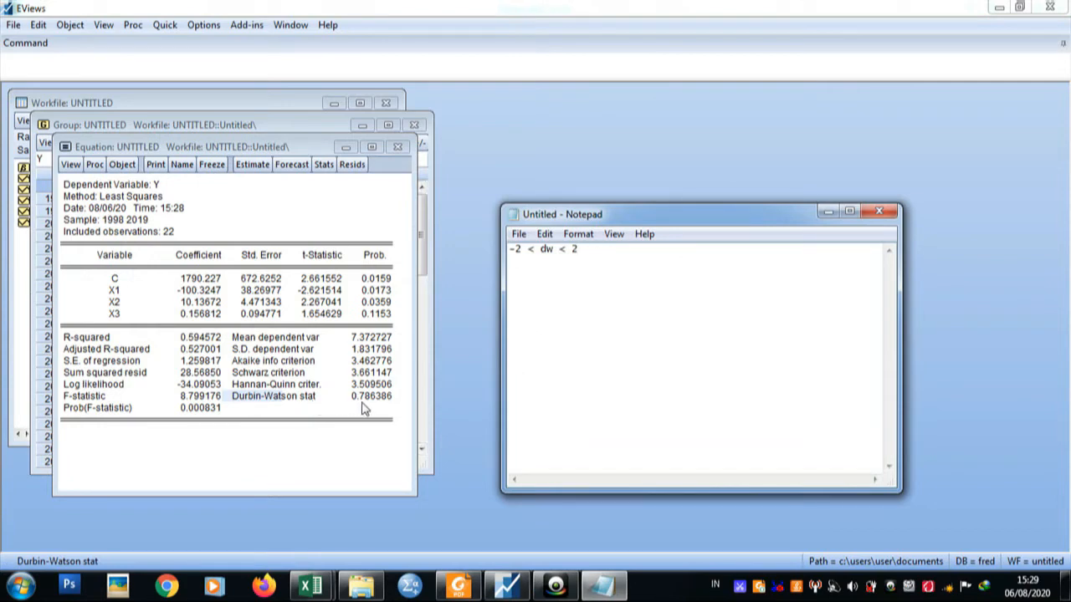
key(Return)
text(-2)
text(< 0.786386 < 2)
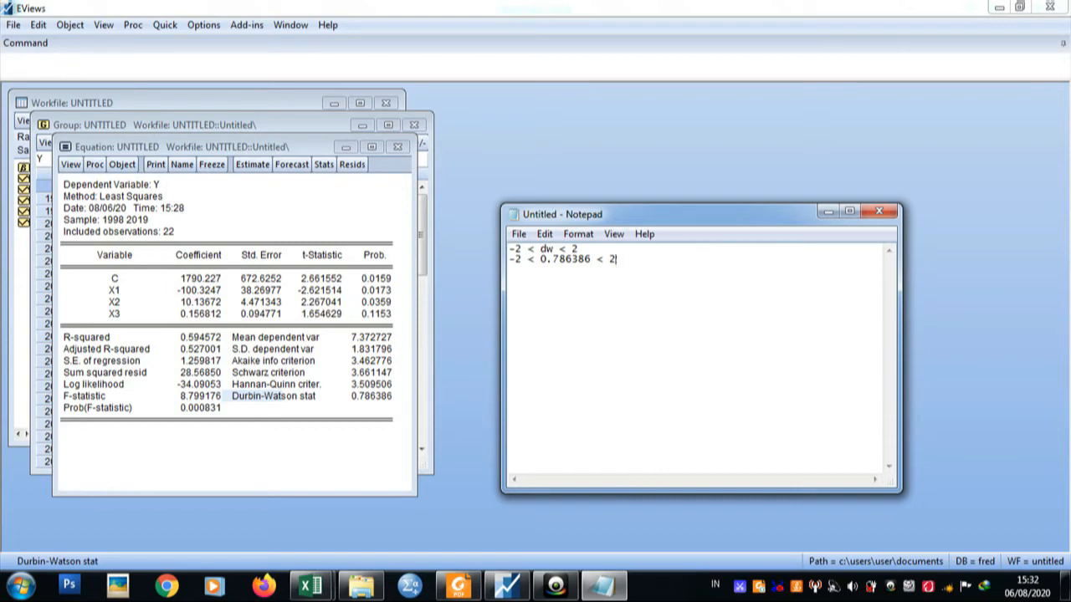
Erase both Durbin-Watson criterion lines from the note.
key(BackSpace)
key(BackSpace)
key(BackSpace)
key(BackSpace)
key(BackSpace)
key(BackSpace)
key(BackSpace)
key(BackSpace)
key(BackSpace)
key(BackSpace)
key(BackSpace)
key(BackSpace)
key(BackSpace)
key(BackSpace)
key(BackSpace)
key(BackSpace)
key(BackSpace)
key(BackSpace)
key(BackSpace)
key(BackSpace)
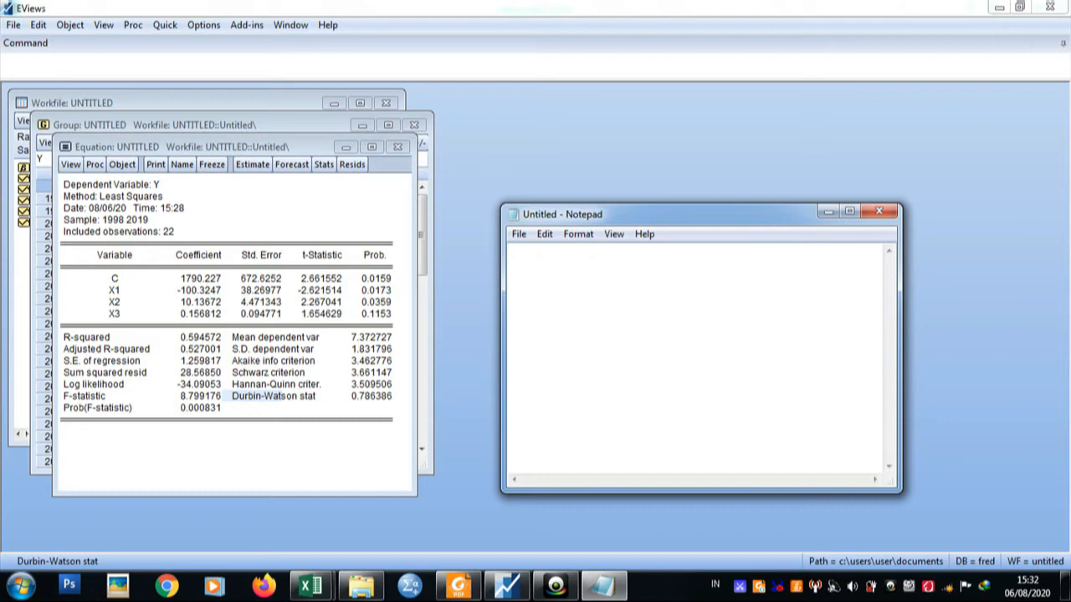
Write "Durbin watson stat 0.786386" as the first line of the note.
key(Caps_Lock)
text(D)
key(Caps_Lock)
text(u)
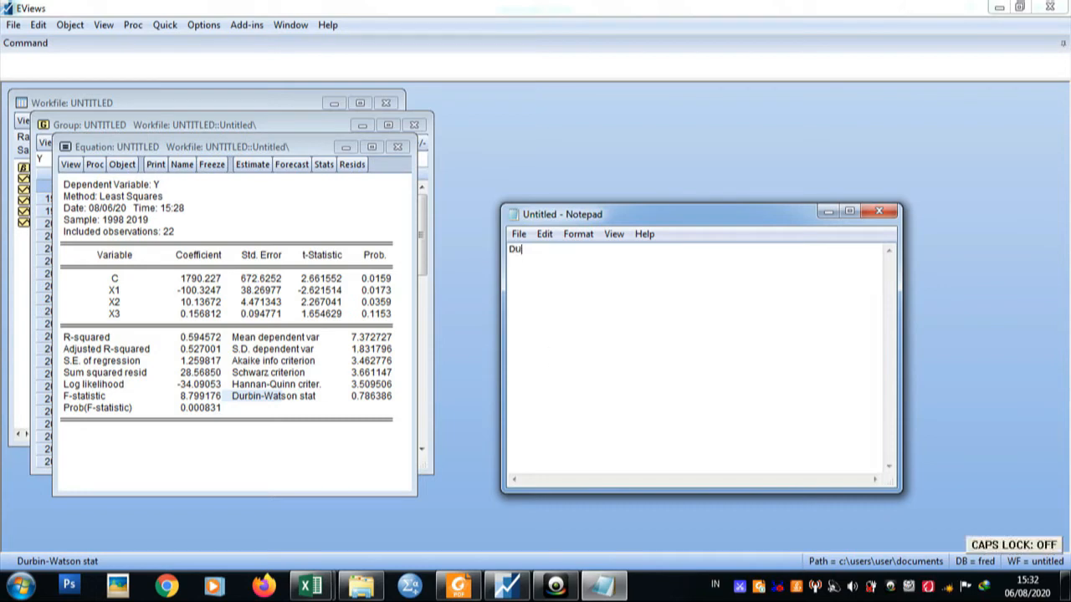
text(rbin wat)
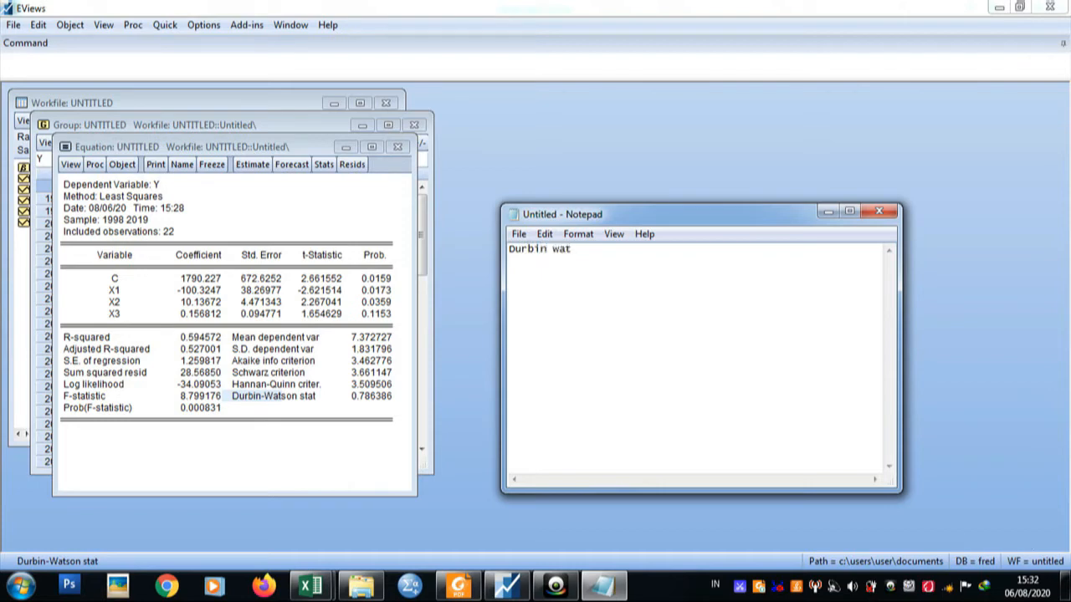
text(son stat 0.786386)
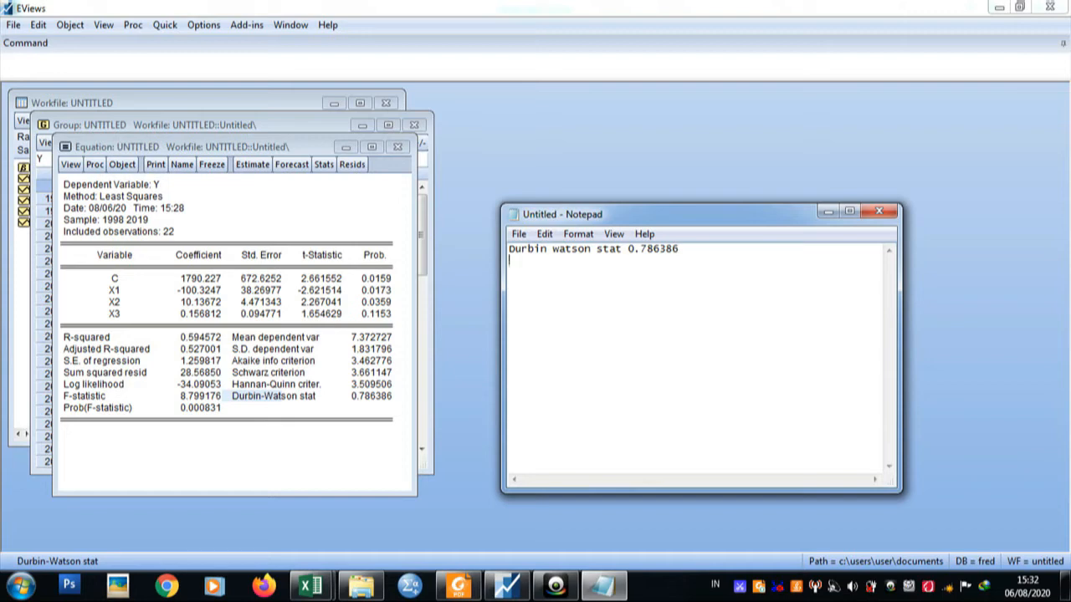
Add the line "Total observasi : 22 tahun" below the Durbin-Watson value.
key(Caps_Lock)
text(T)
key(Caps_Lock)
text(otal o)
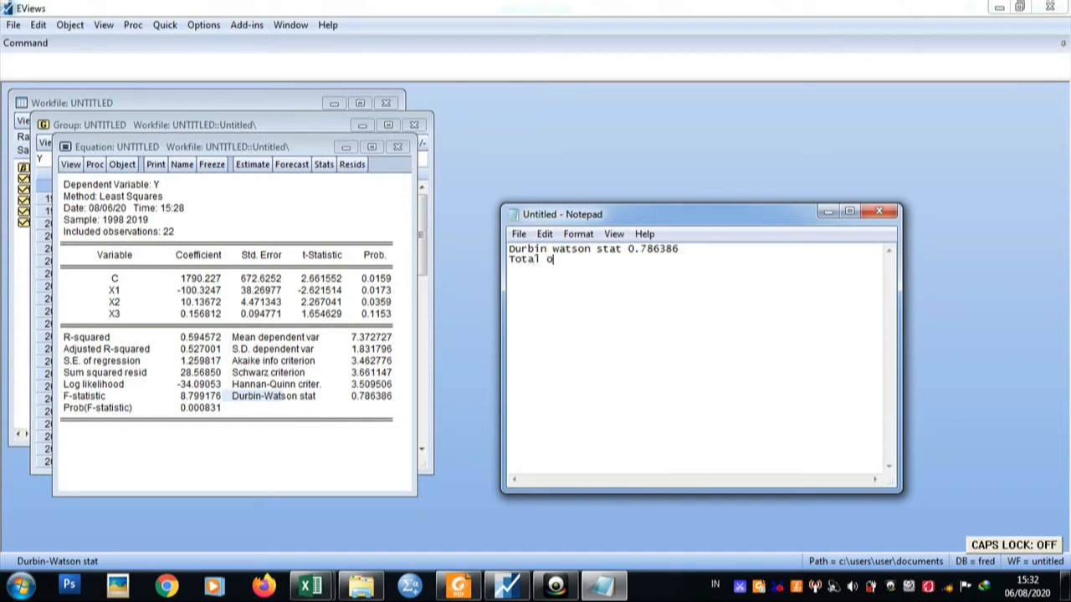
text(bserv)
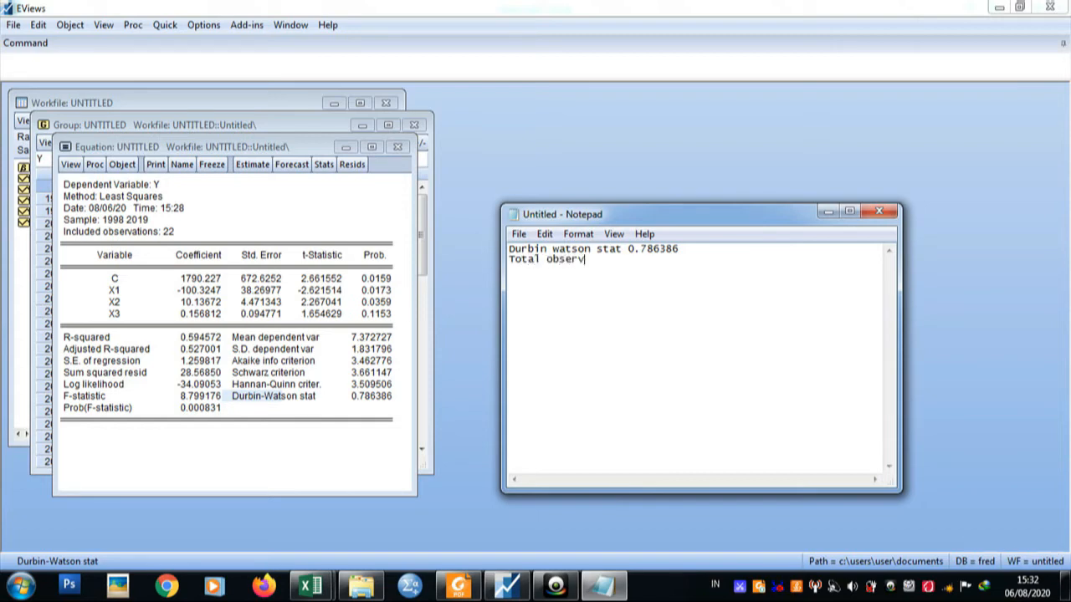
text(asi : 22 tahun)
key(Return)
Add the line "K (jumlah var independen) :" below the total observations in the note.
key(Caps_Lock)
text(K)
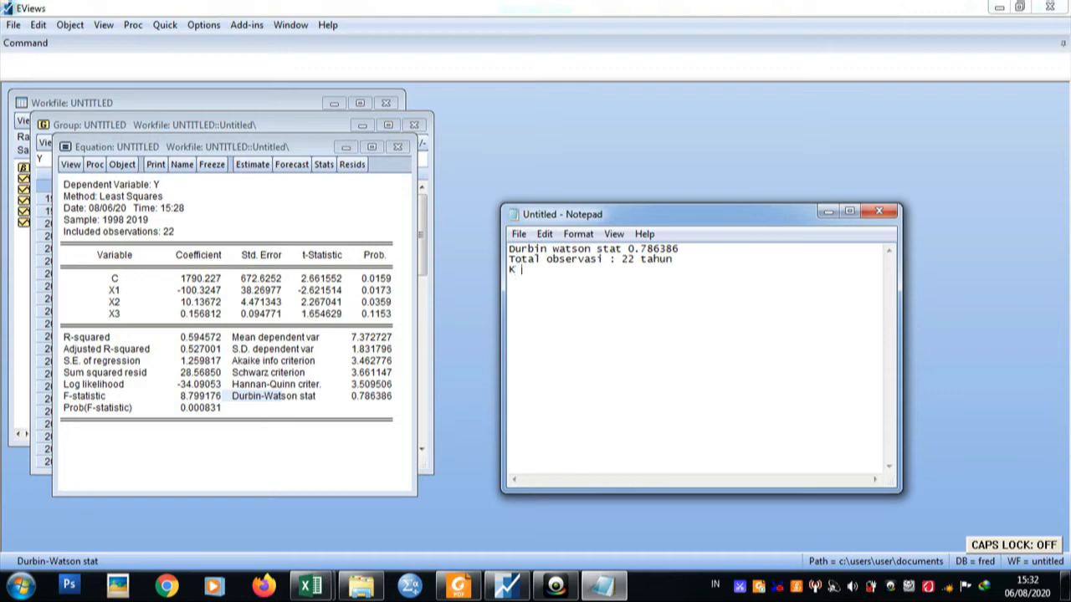
text( (ju)
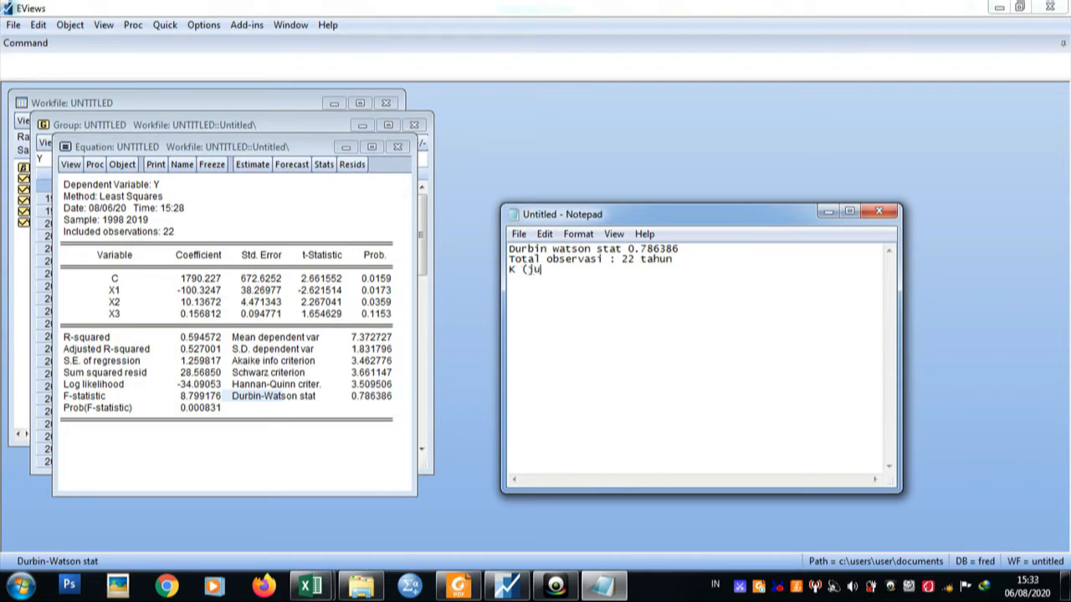
text(mlah var indepentden)
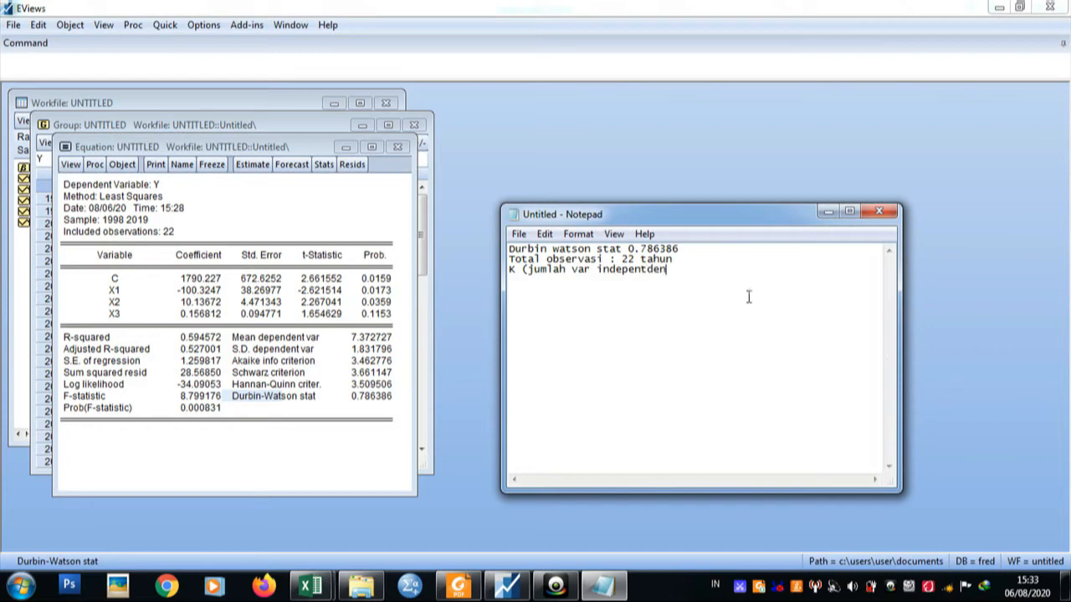
click(649, 277)
key(BackSpace)
click(667, 269)
text() :)
Check the independent variables in the Data 1.xlsx workbook, and enter 3 as the K value in the Notepad note.
click(311, 587)
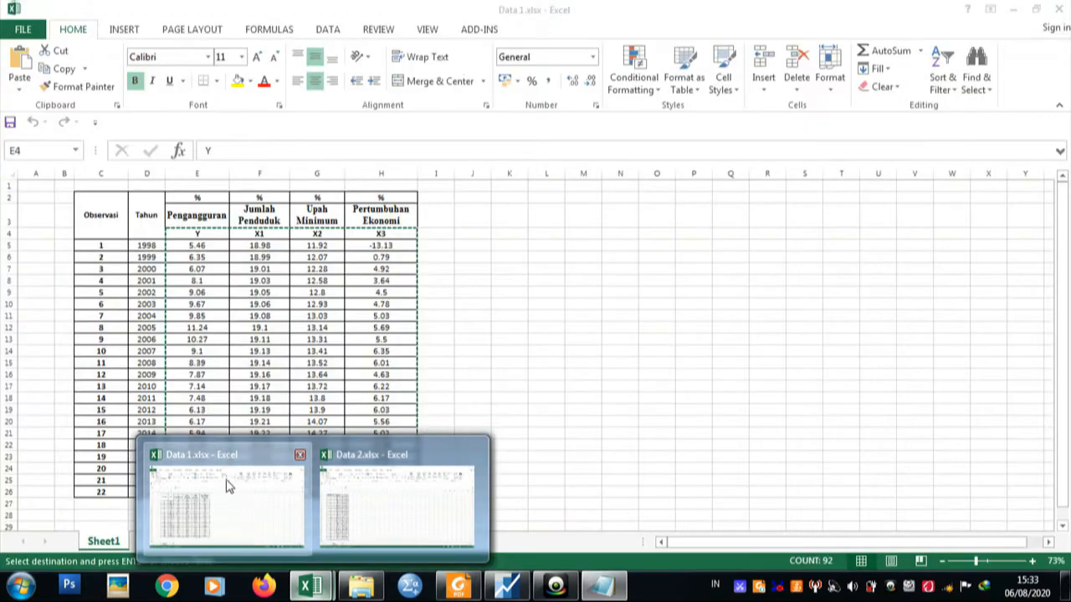
click(227, 486)
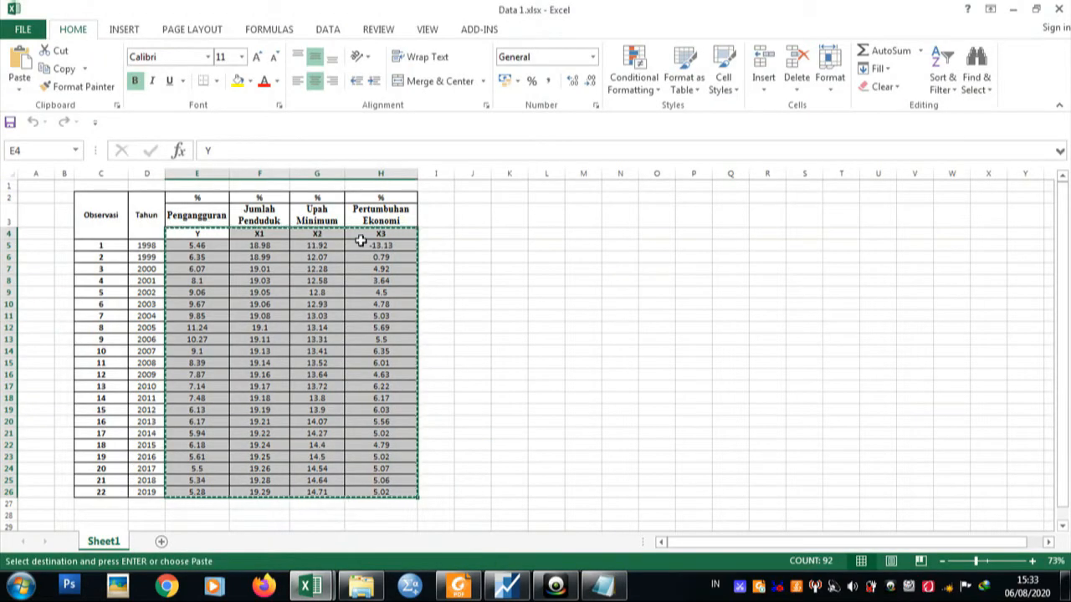
click(506, 586)
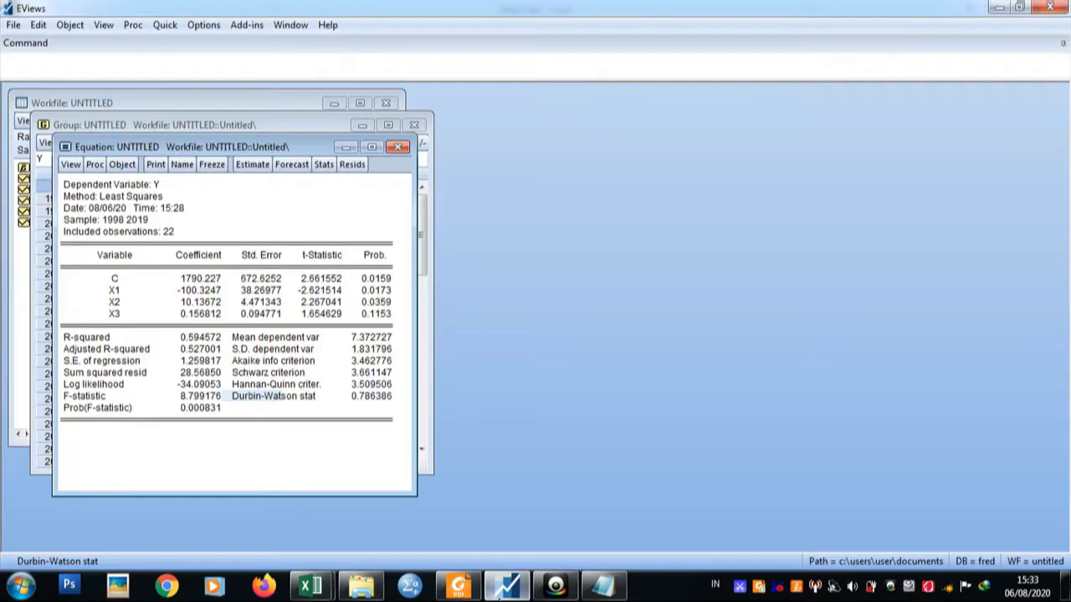
click(590, 587)
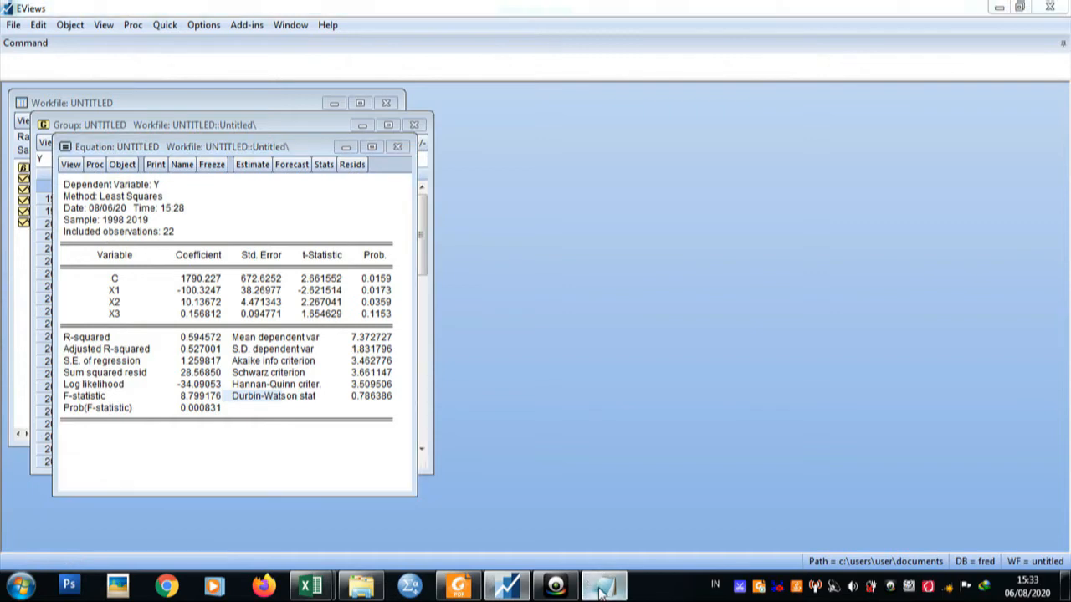
text(3)
key(Return)
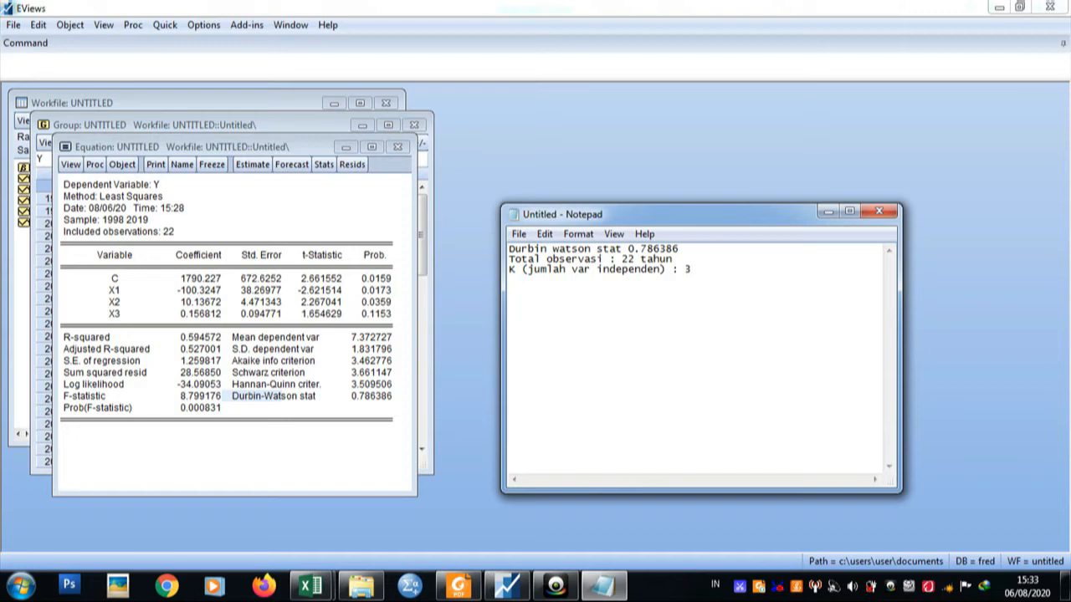
Add the labels "DL :", "DU :", "4-DL :" and "4-DU :" on separate lines below the K value.
key(Caps_Lock)
text(DL)
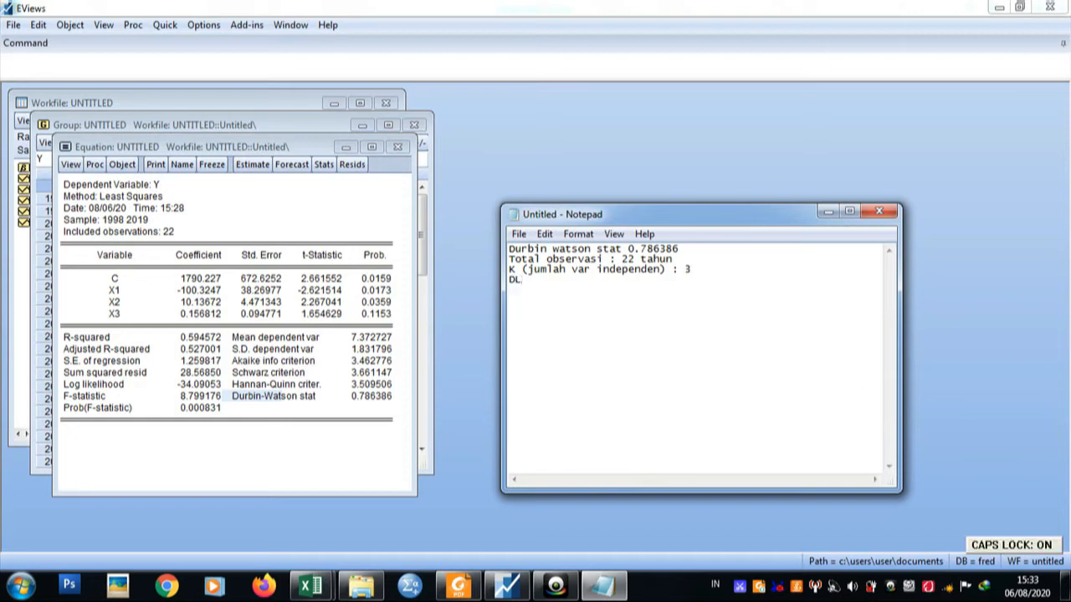
text( :)
key(Return)
text(DU : )
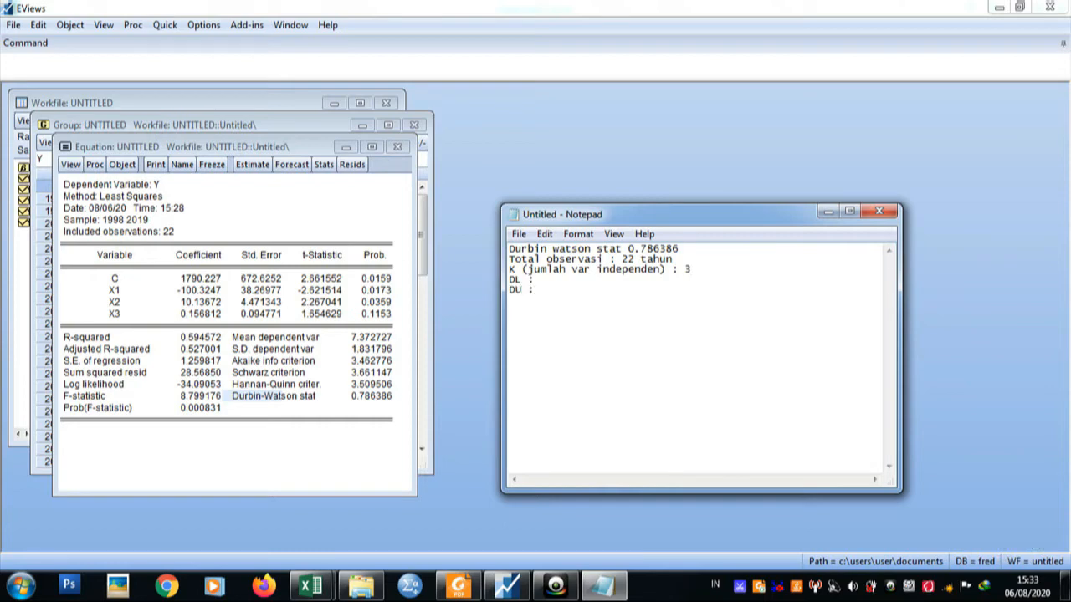
text(4-DL :)
key(Return)
text(4-)
Switch to the Durbin-Watson 5% table PDF in Foxit Reader and mark the k=3 column heading on page 2.
click(458, 588)
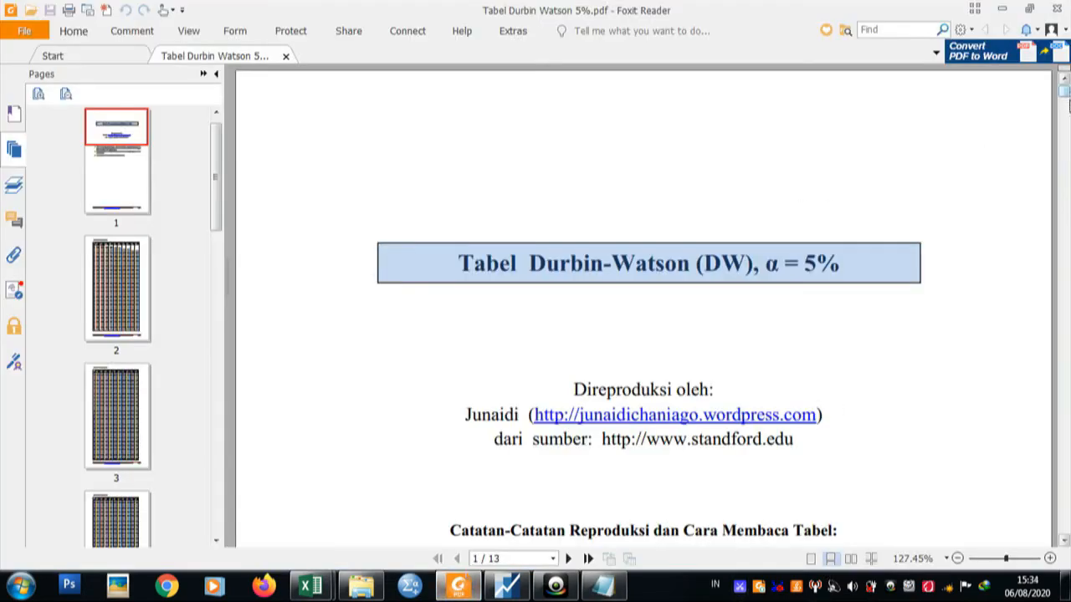
drag(1065, 94, 1065, 130)
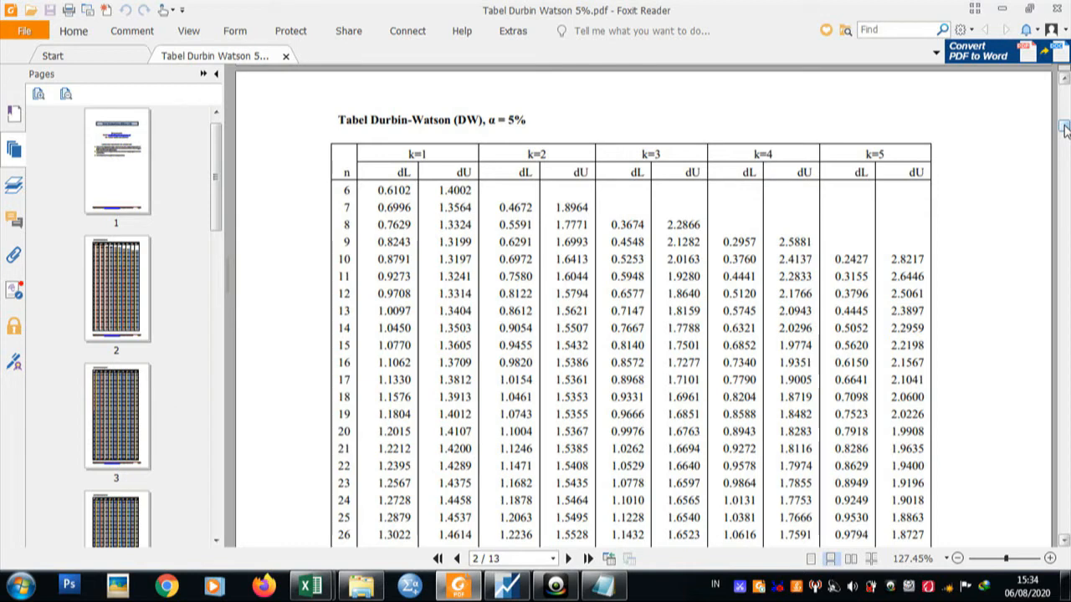
scroll(1065, 129, down, 2)
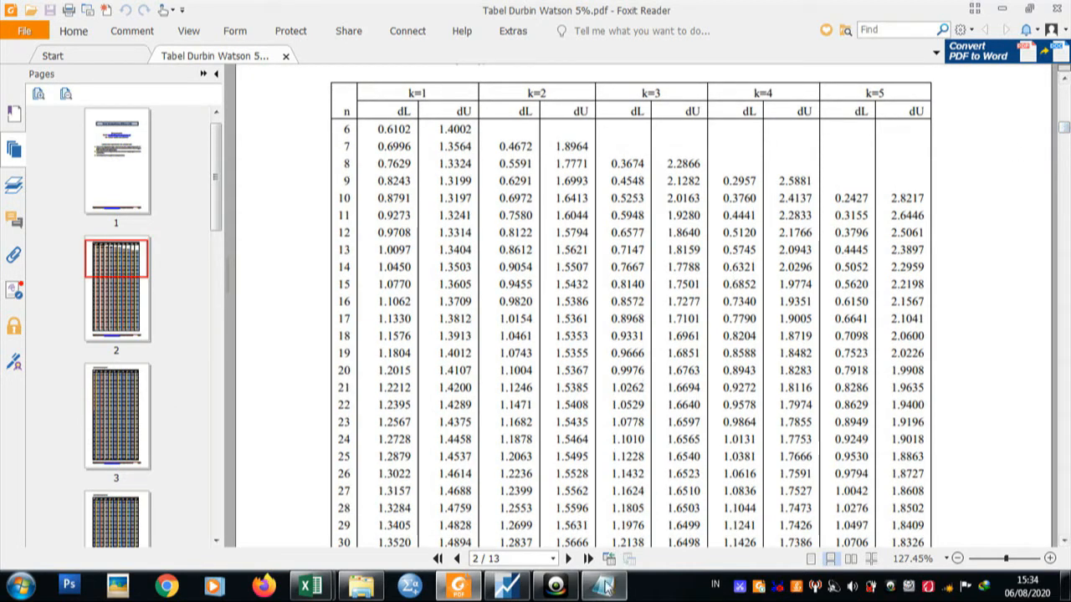
click(602, 586)
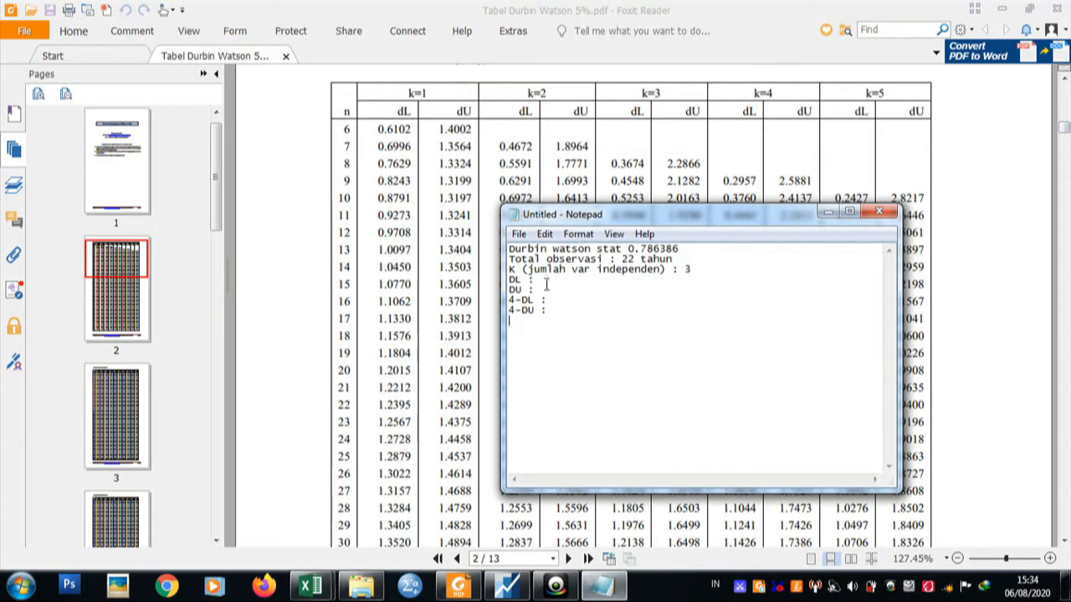
click(638, 97)
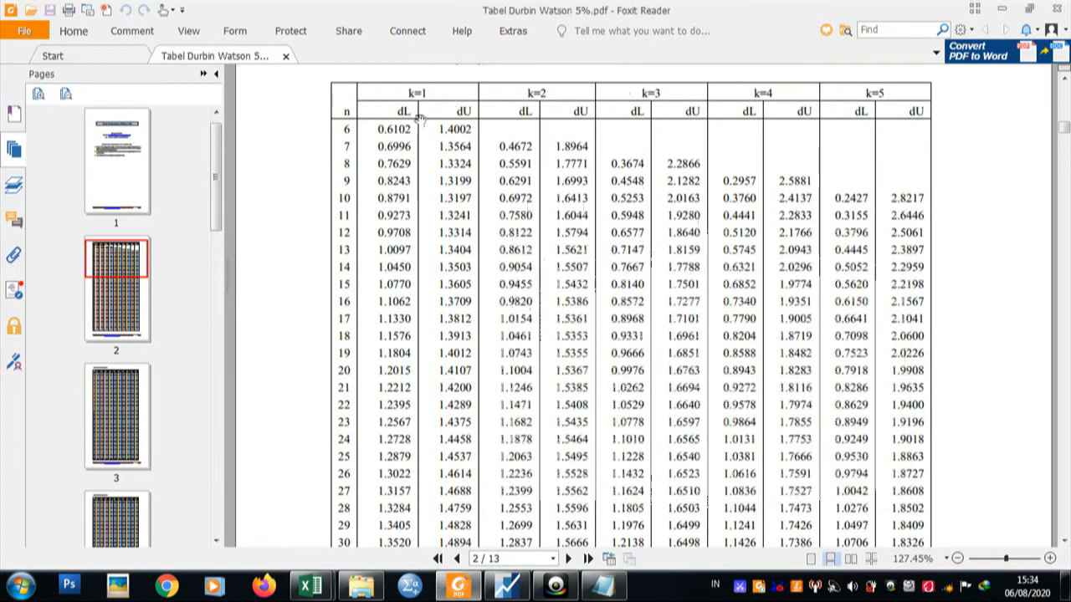
drag(640, 92, 663, 92)
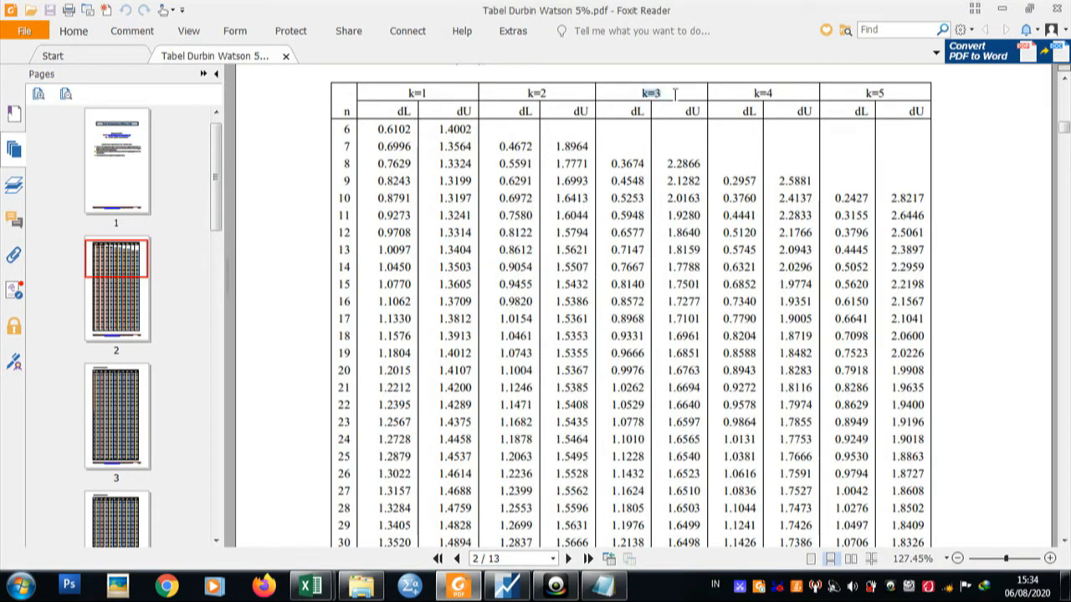
Check the observation count in the note and highlight the dL and dU values for n=22 under k=3 in the table.
click(602, 585)
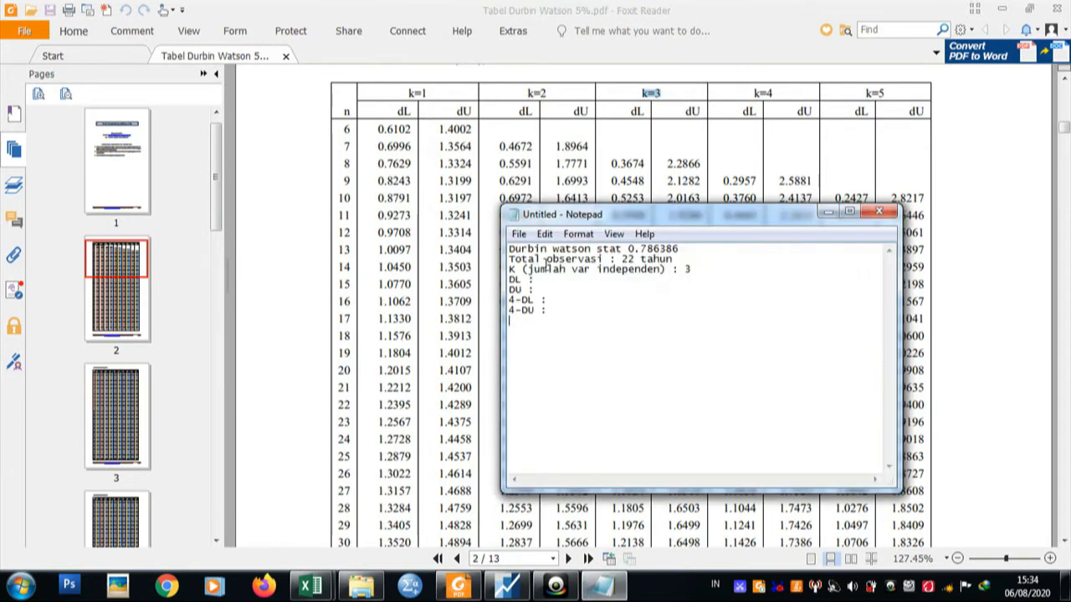
drag(622, 259, 677, 262)
click(650, 159)
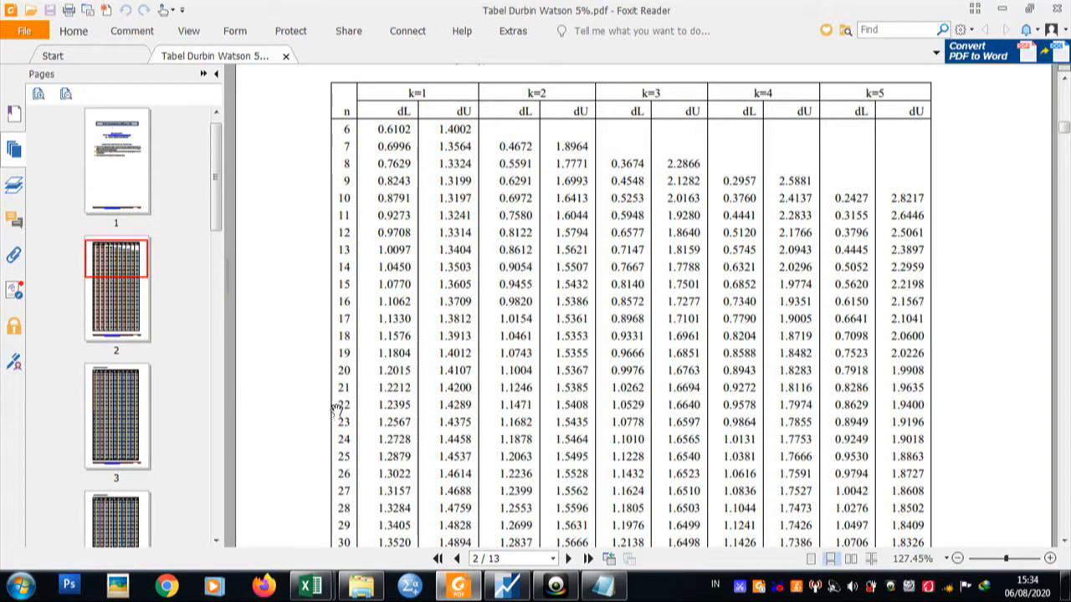
drag(339, 405, 354, 407)
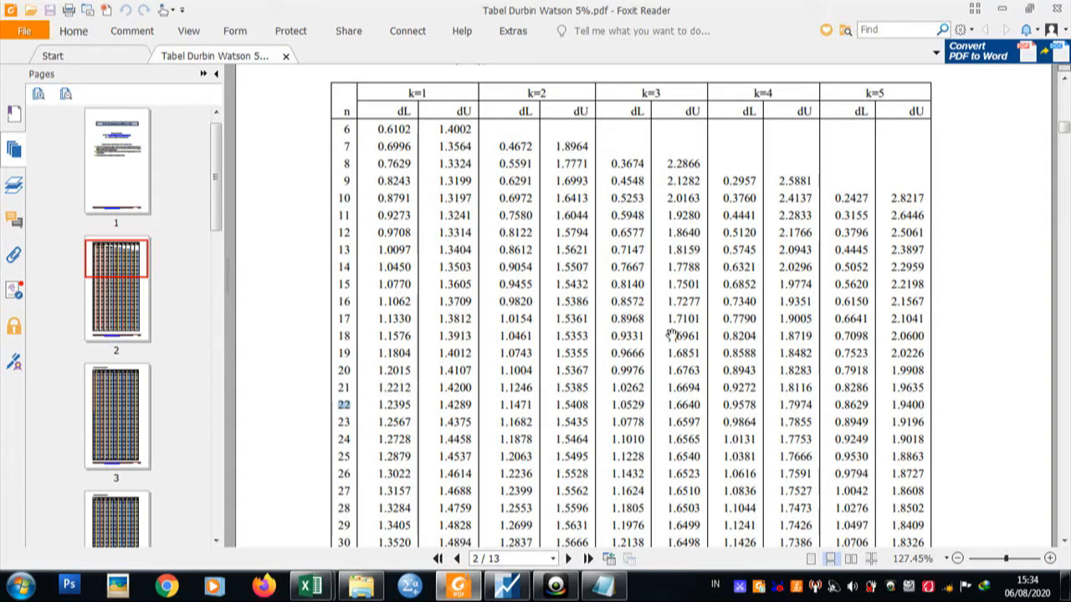
drag(613, 405, 702, 408)
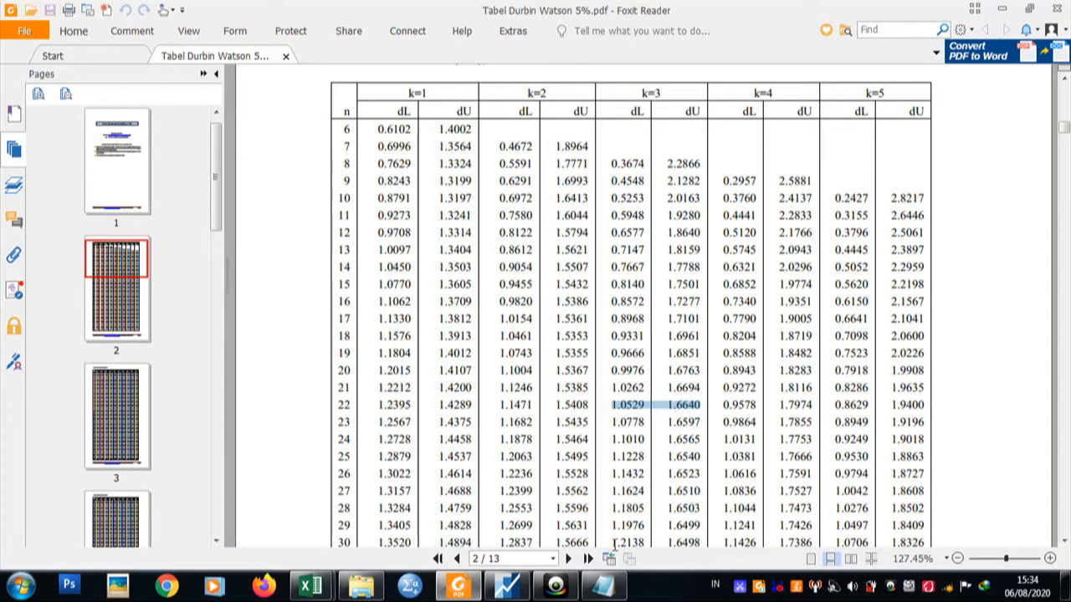
Move the note clear of the highlighted table values and fill in DL as 1.0529 and DU as 1.6640.
click(603, 585)
drag(629, 217, 298, 184)
click(248, 263)
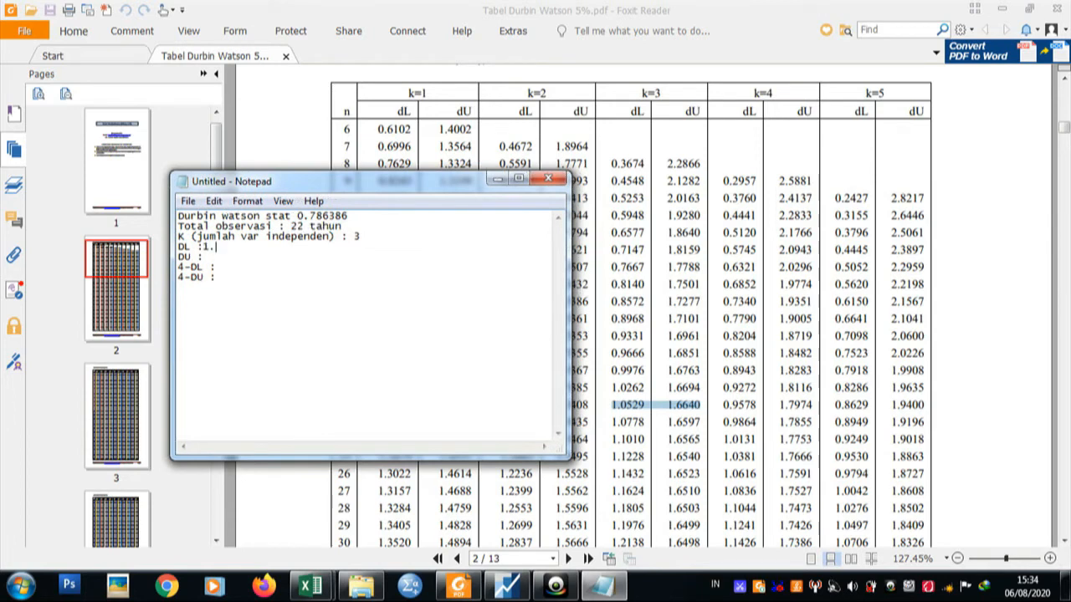
text(0529)
click(223, 261)
text(1)
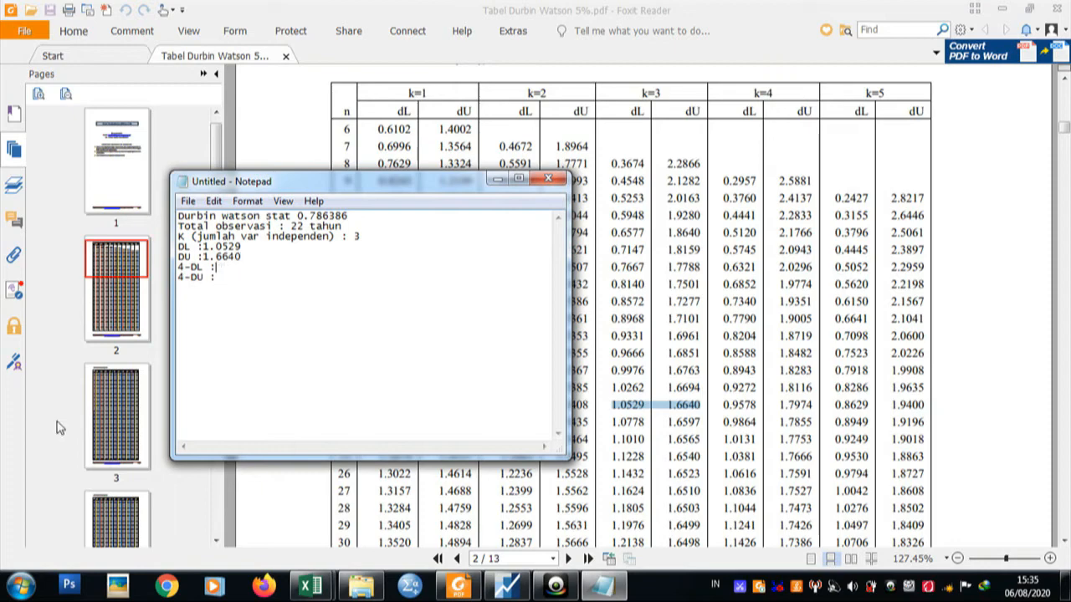
key(super)
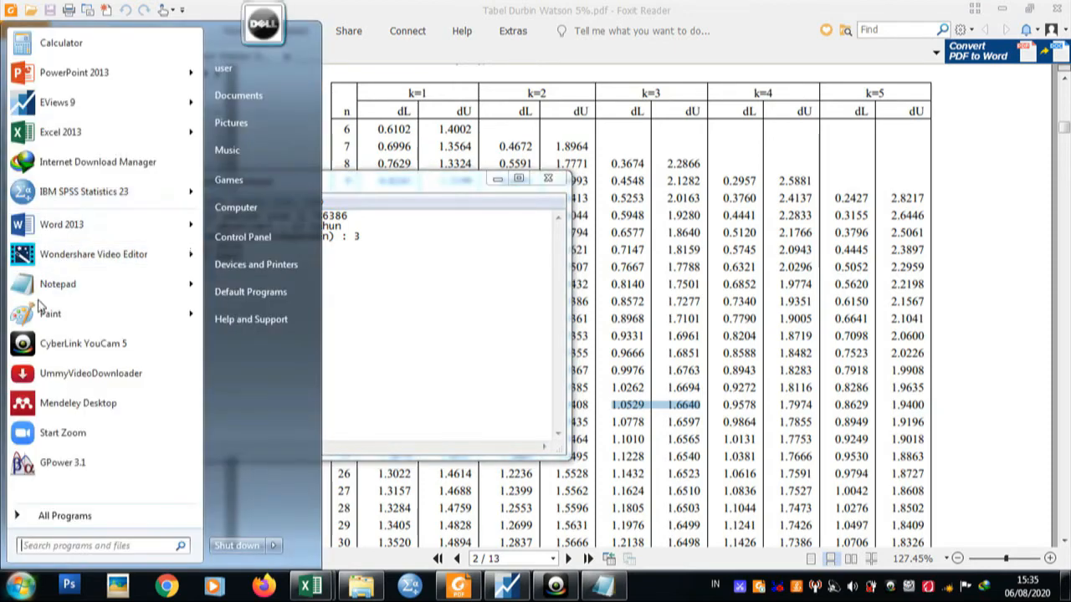
click(50, 314)
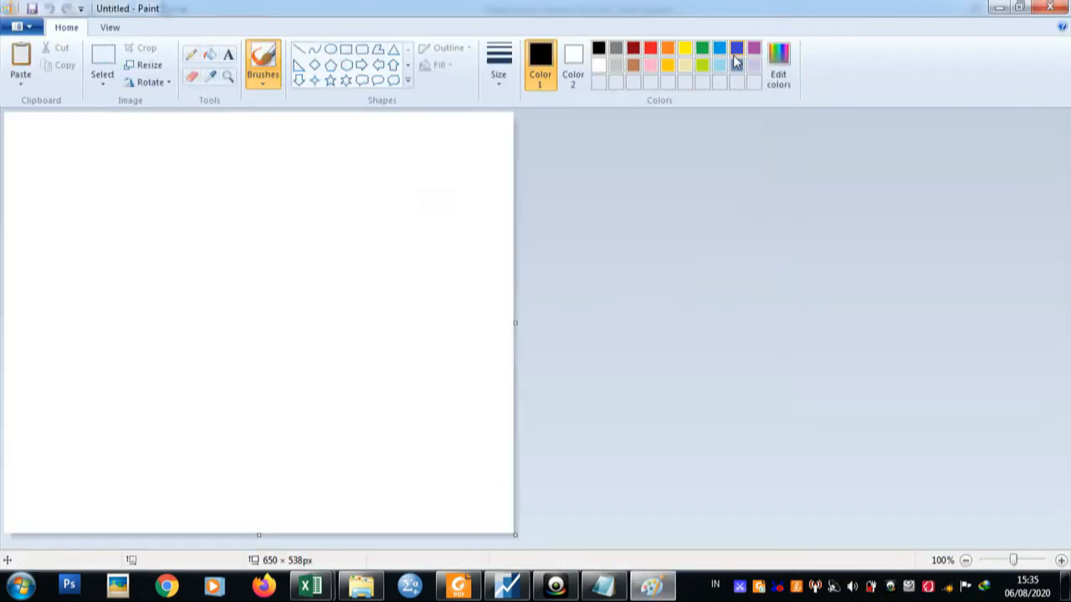
click(1049, 7)
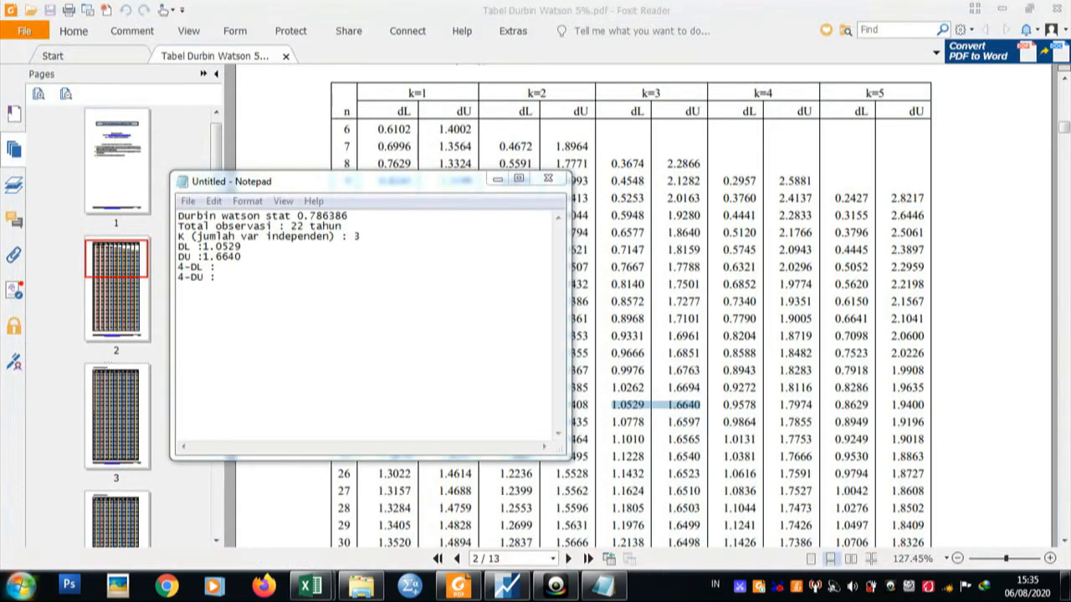
Calculate 4 - 1.0529 in Calculator and return to the end of the 4-DL line in the note.
key(super)
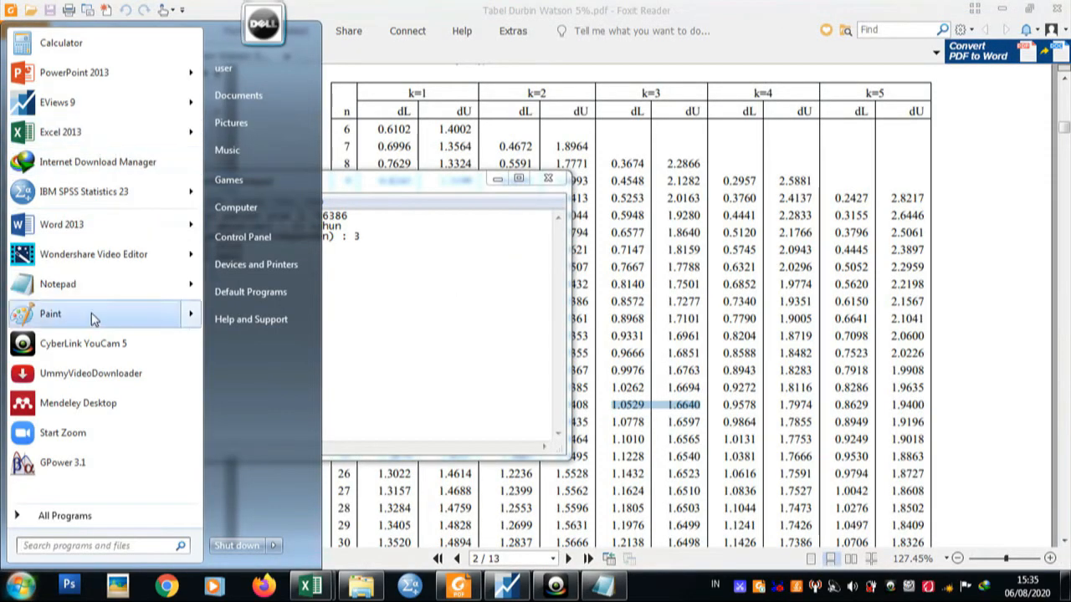
click(67, 42)
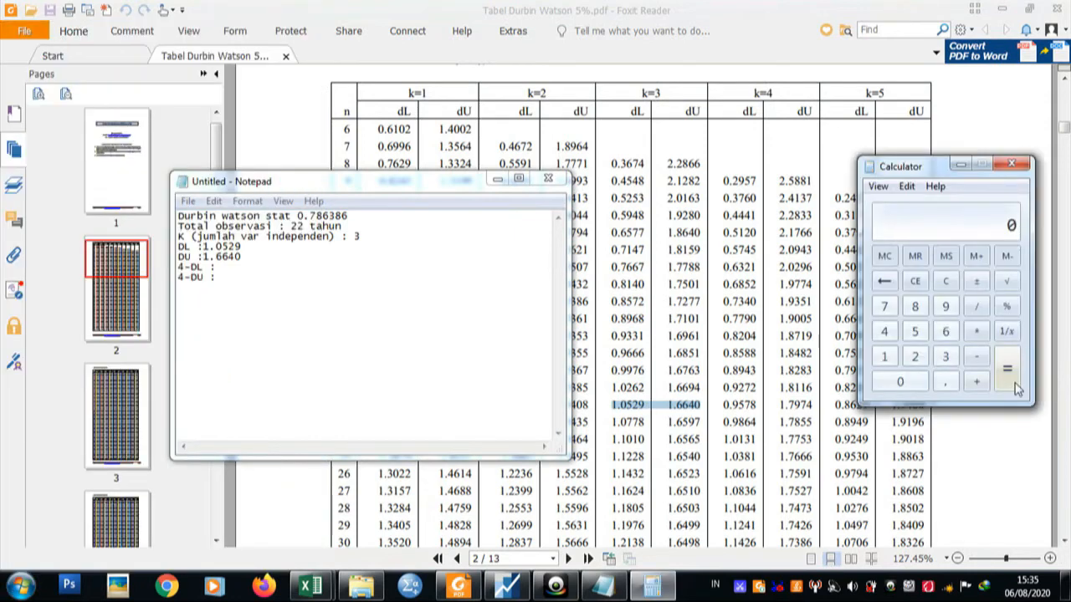
click(884, 331)
click(977, 358)
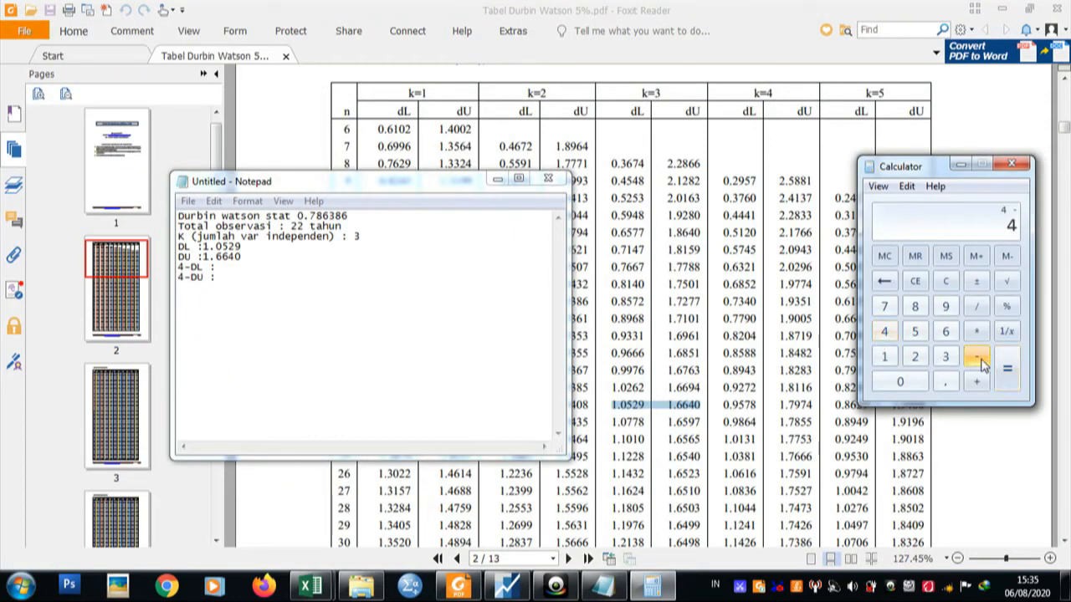
click(885, 358)
click(944, 385)
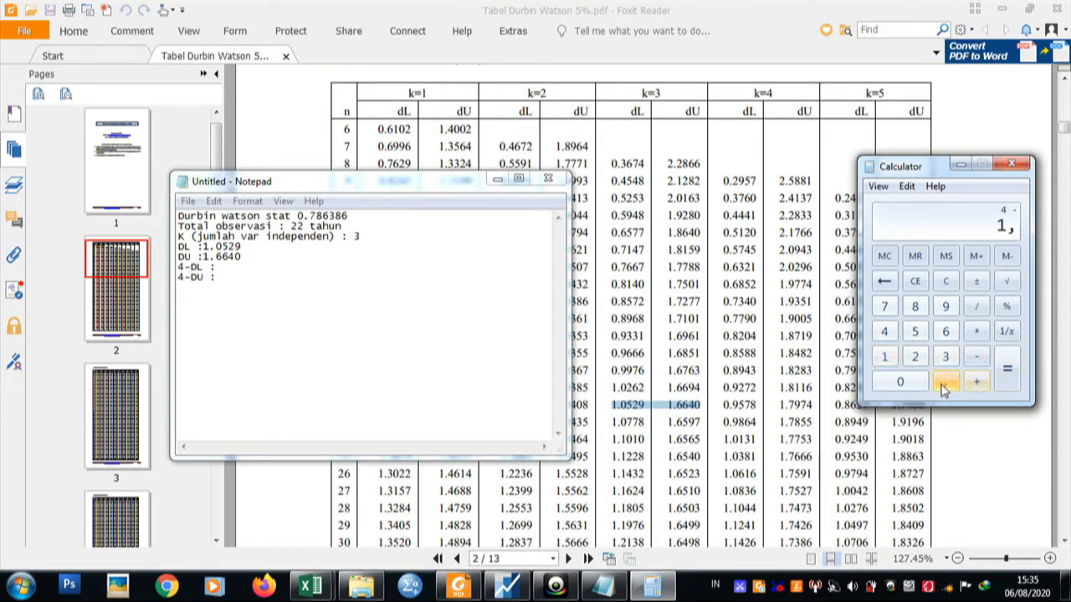
click(903, 383)
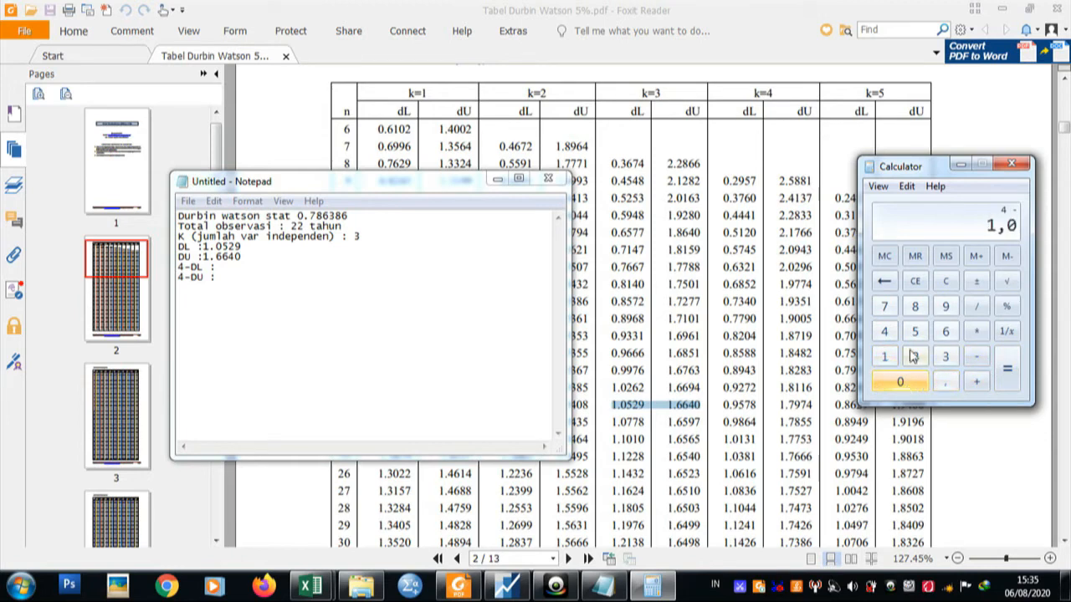
click(914, 331)
click(914, 356)
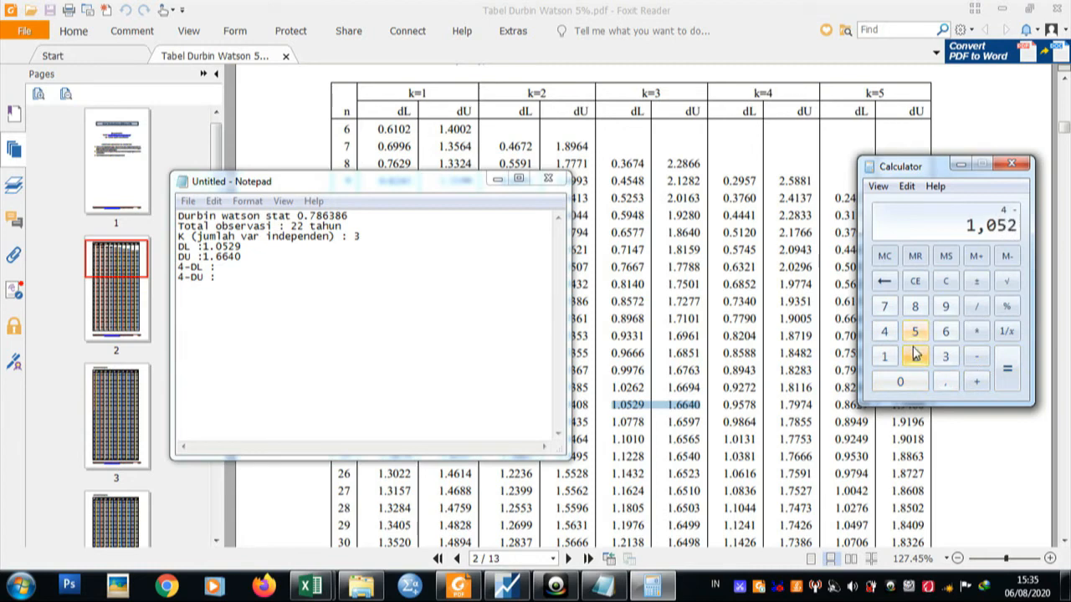
click(940, 313)
click(1010, 385)
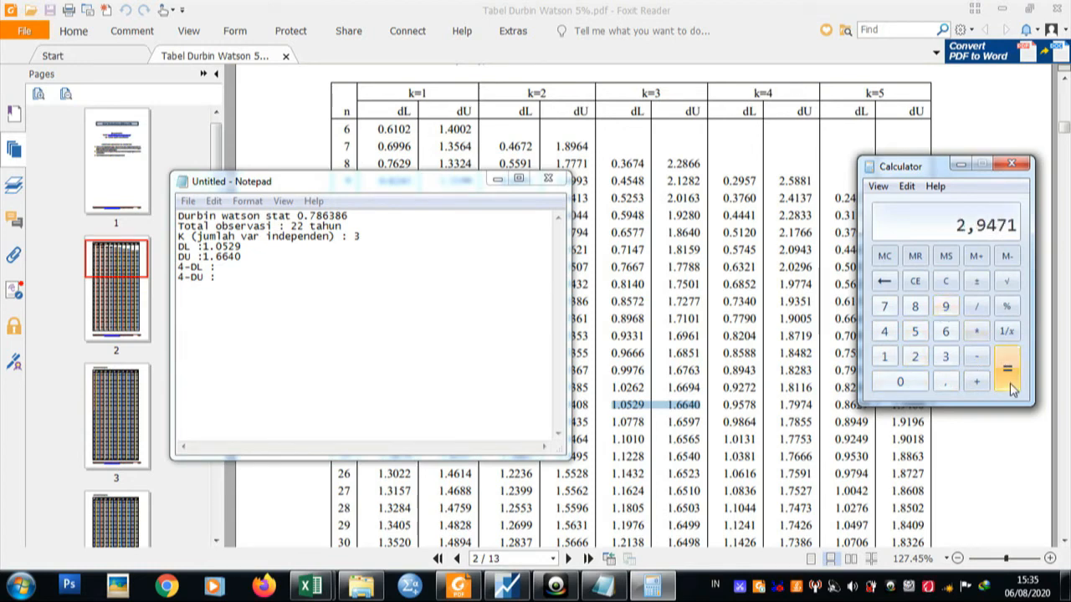
click(303, 270)
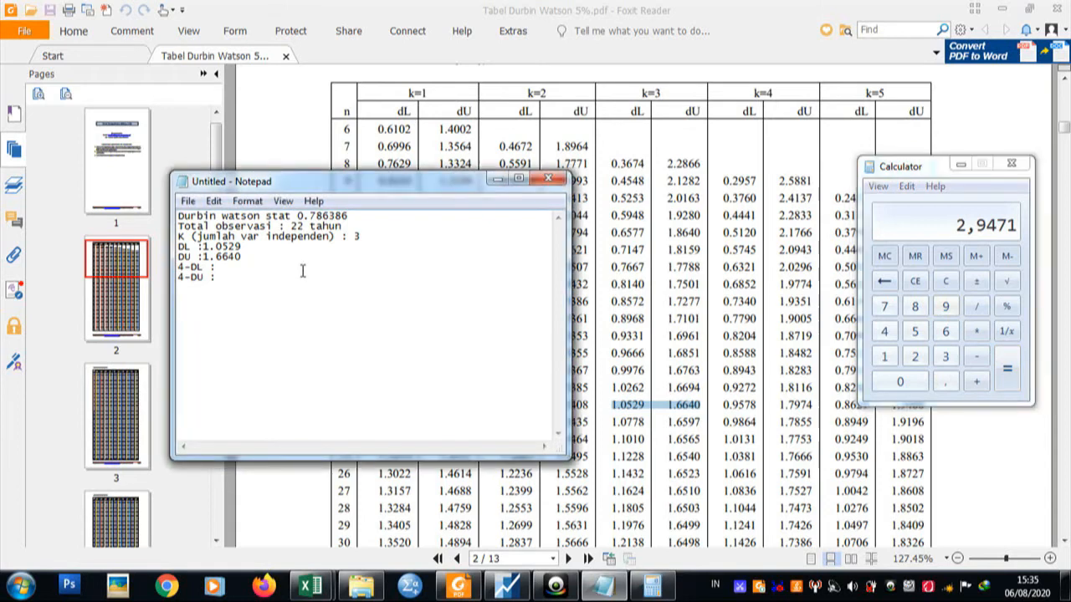
Fill in 4-DL as 2.9471 in the note, and calculate 4 - 1.6640 in Calculator to fill in 4-DU as 2.336.
text(2.9471)
click(915, 281)
click(884, 331)
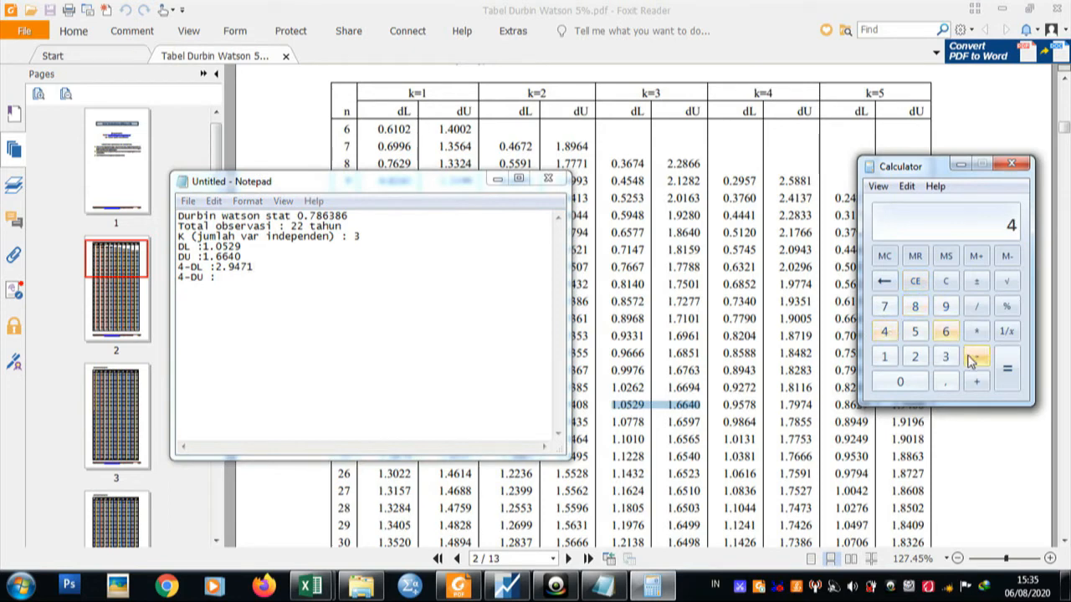
click(886, 358)
click(945, 382)
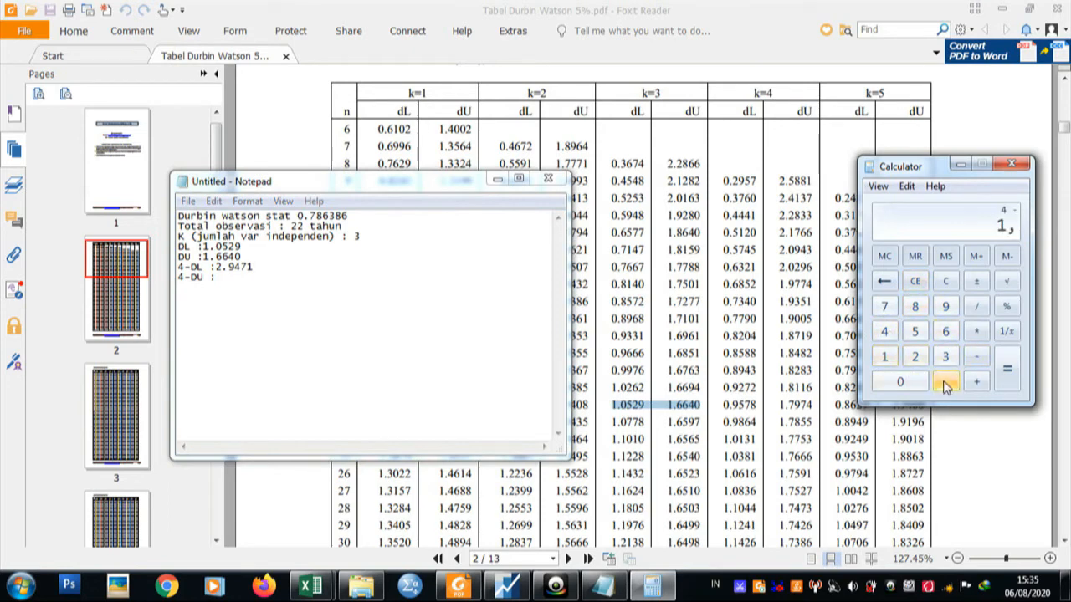
click(946, 333)
click(946, 333)
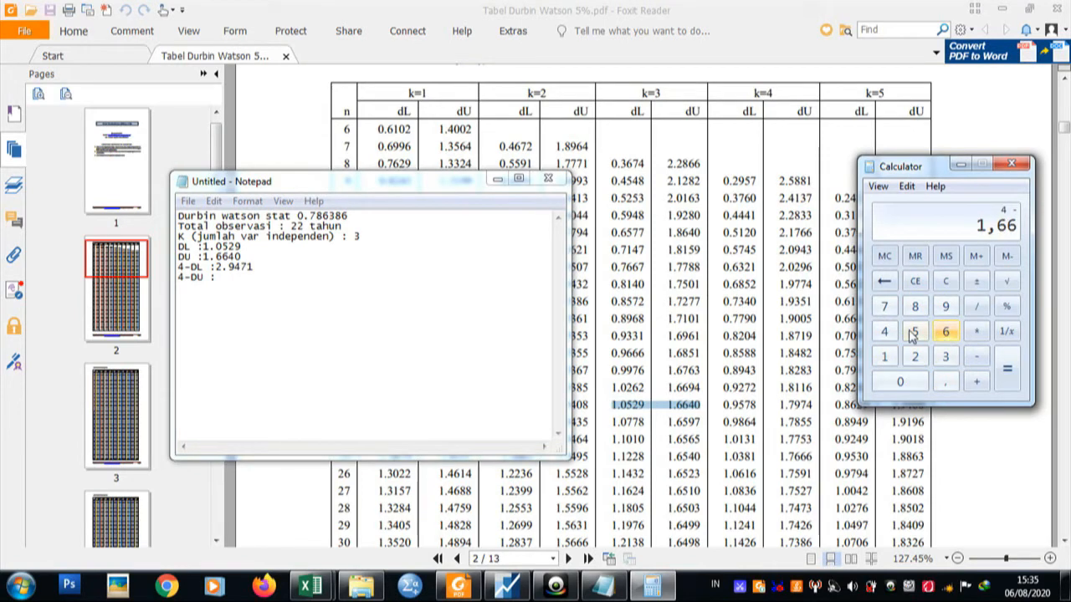
click(884, 331)
click(902, 382)
click(1004, 380)
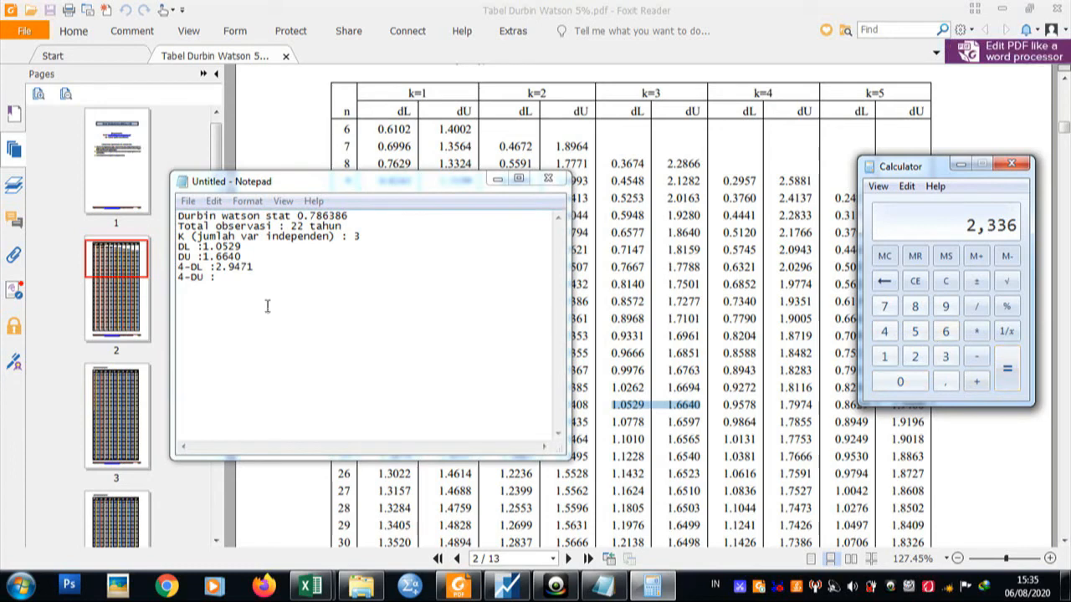
click(251, 279)
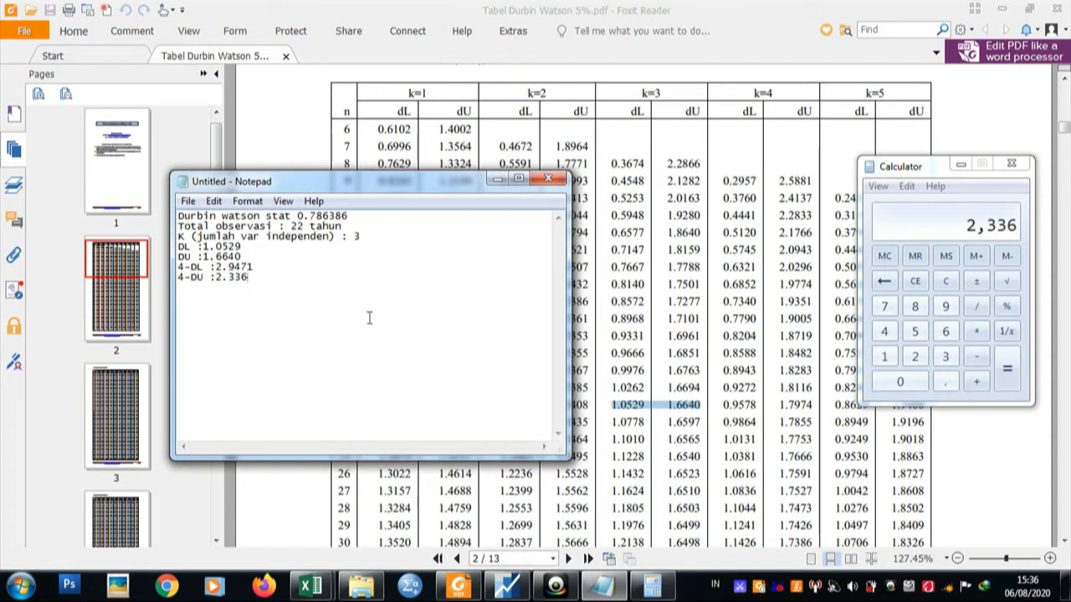
Open Grafik DW test.jpg from drive DATA 2 (E:) and arrange it beside the note to compare the Durbin-Watson values with the decision regions.
click(354, 592)
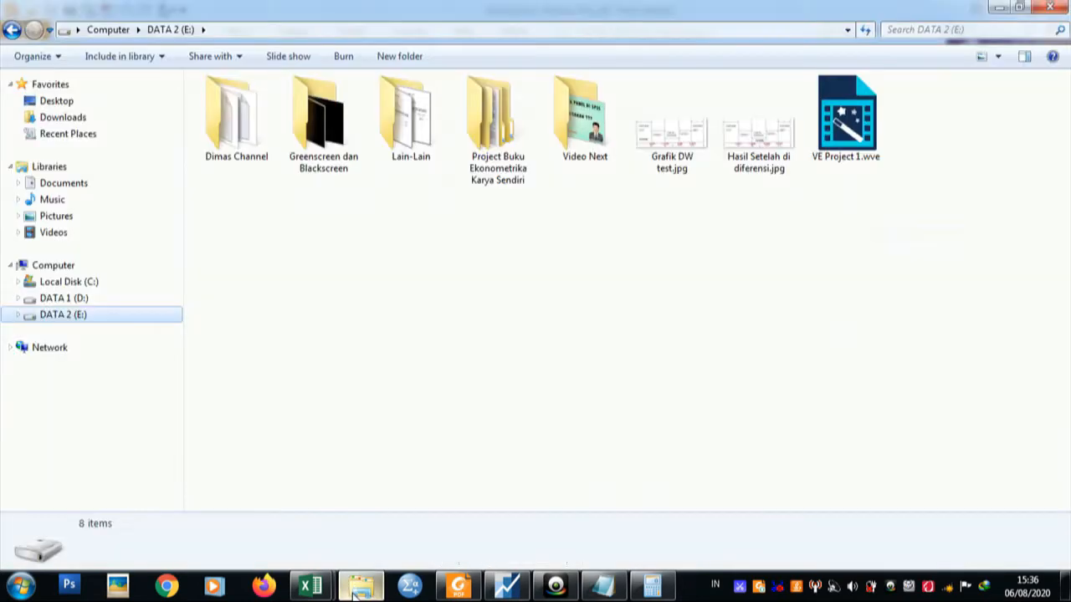
double_click(679, 167)
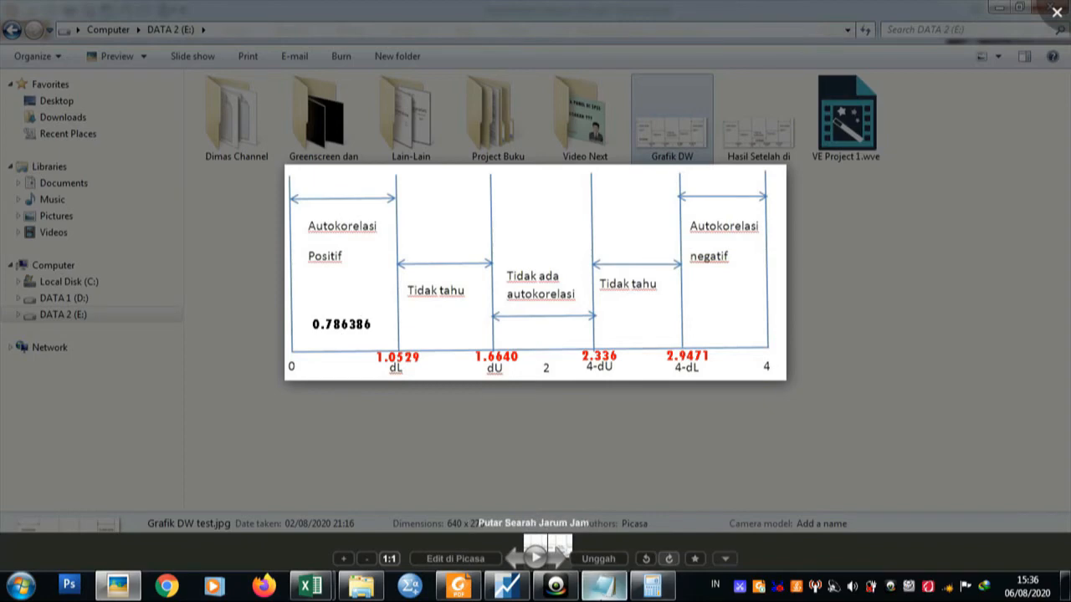
click(604, 585)
drag(411, 195, 861, 291)
drag(640, 149, 513, 87)
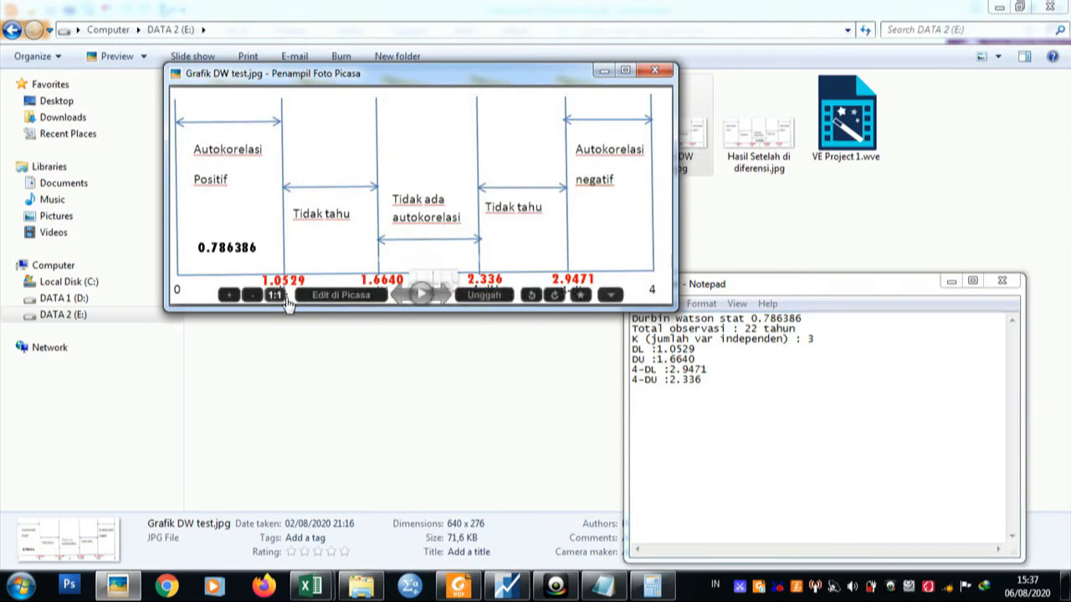
double_click(303, 256)
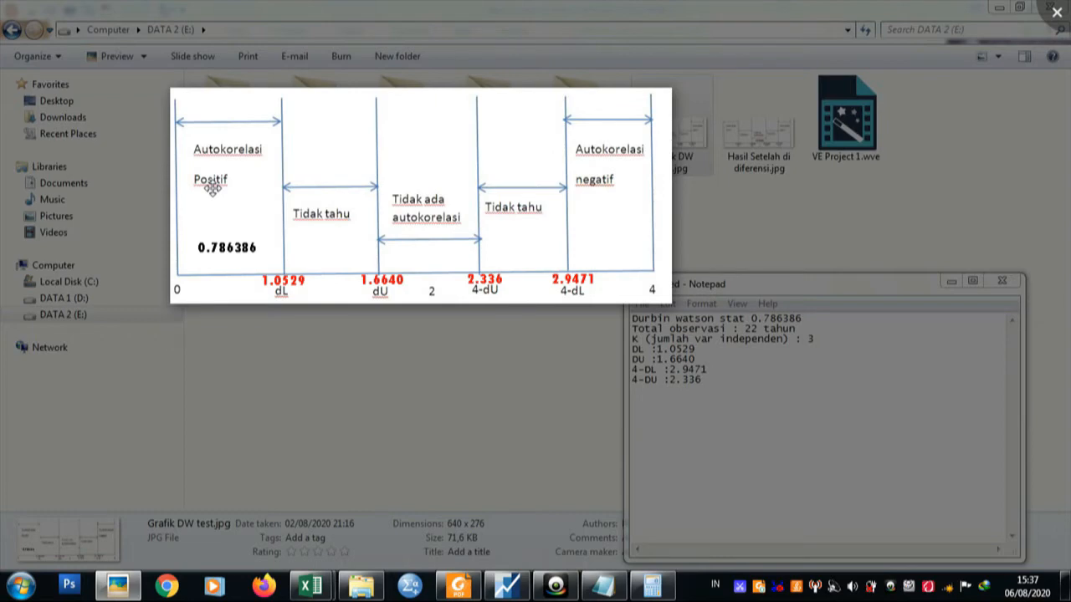
Switch to EViews and run the Serial Correlation LM Test on the regression equation with 2 lags.
click(504, 587)
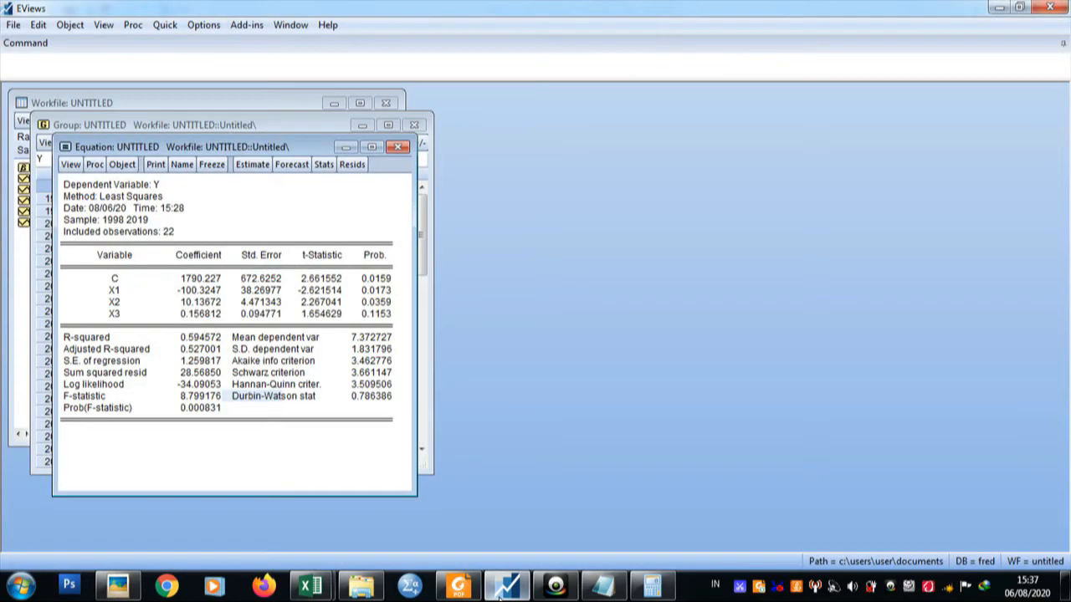
click(72, 165)
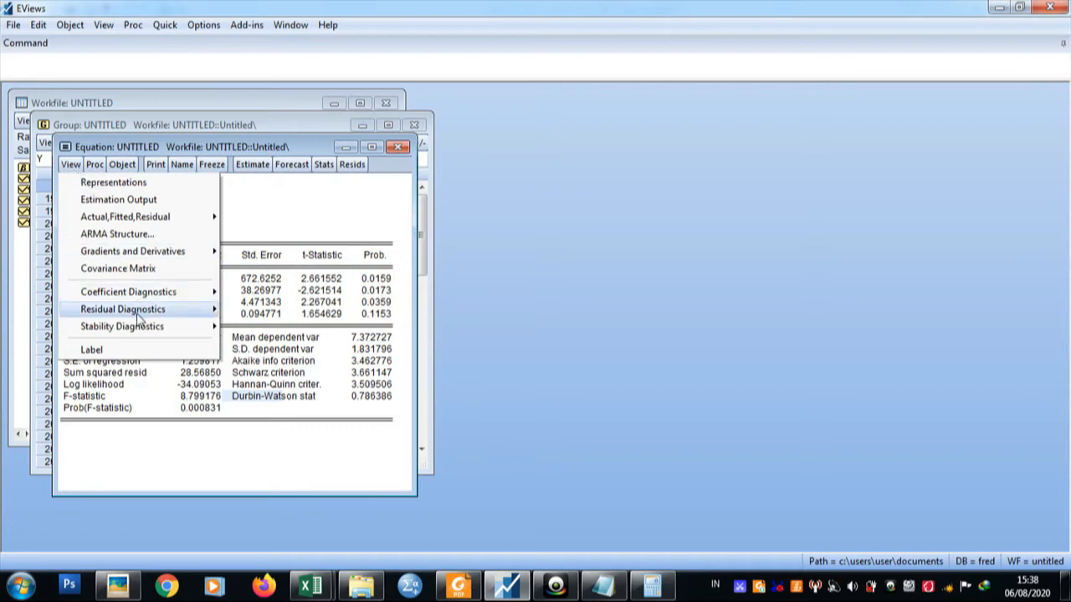
mouse_move(140, 312)
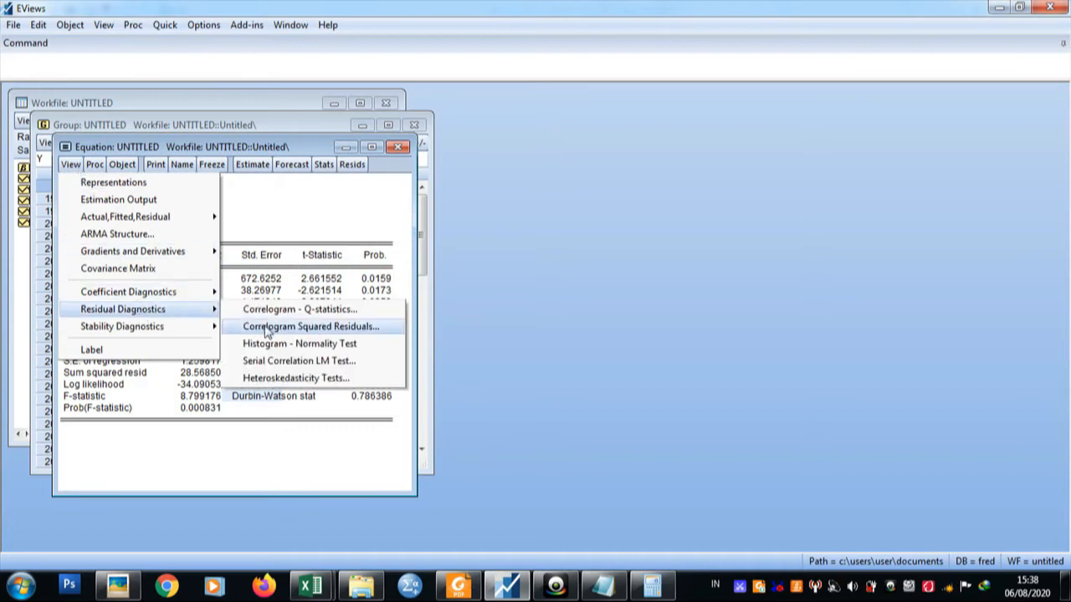
click(294, 361)
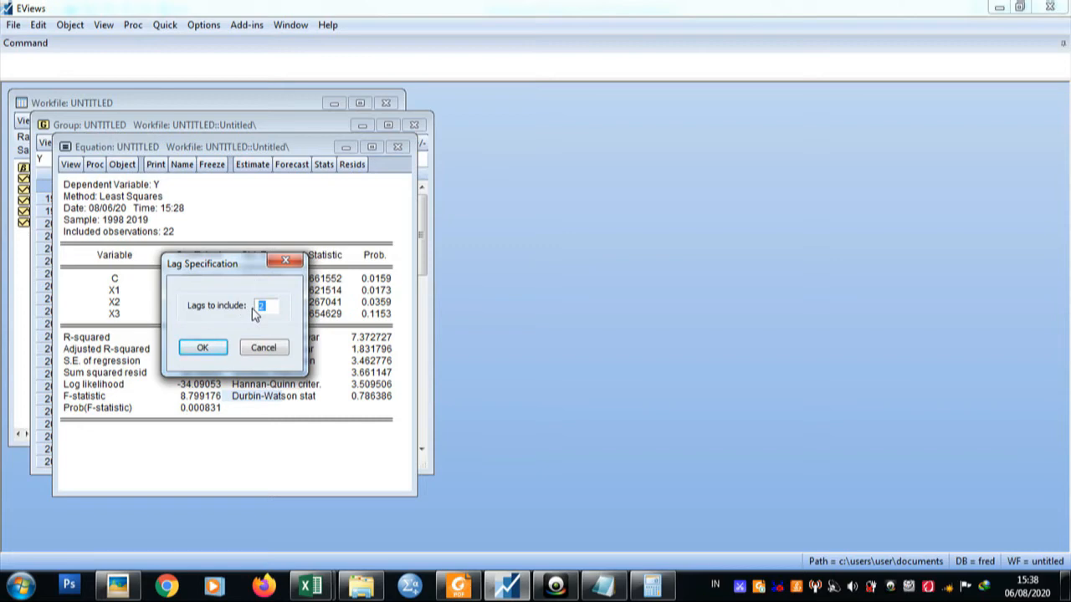
click(204, 347)
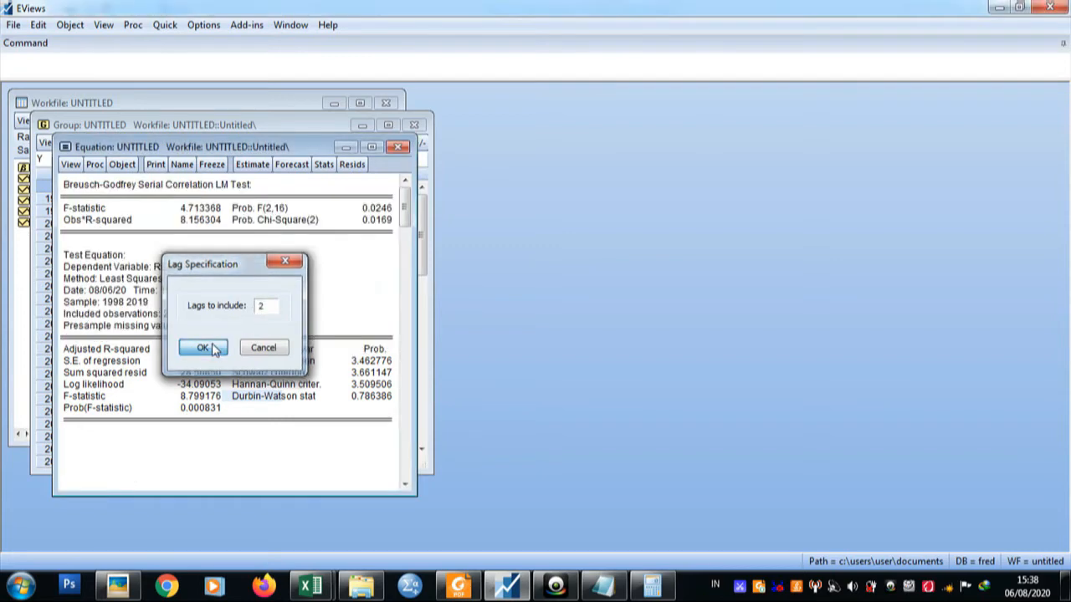
Move the equation window clear of the data group and resize it to fit the whole LM test output.
drag(272, 147, 736, 102)
drag(692, 456, 700, 507)
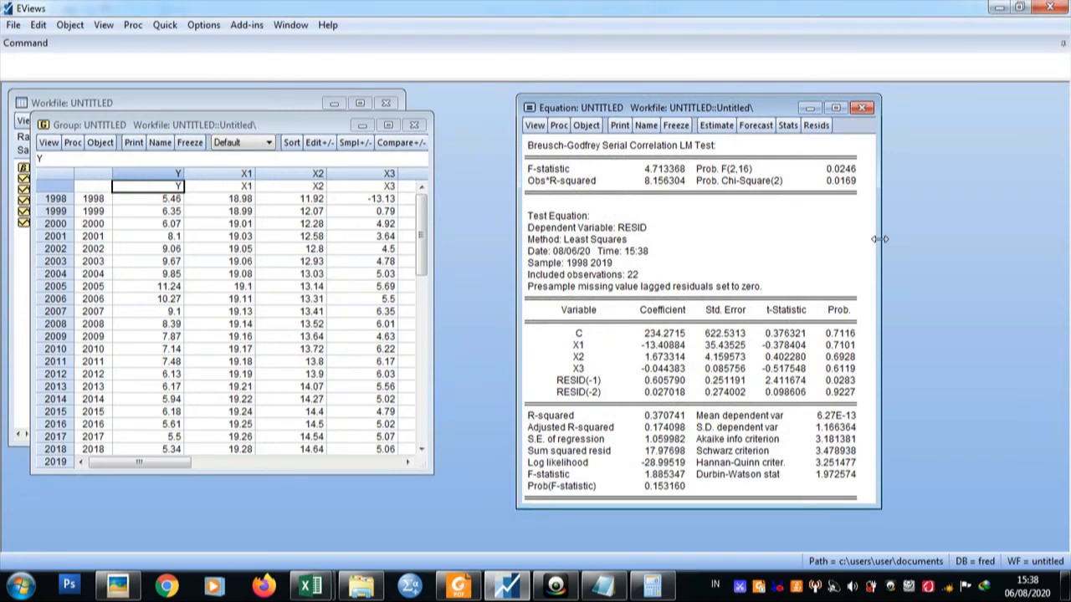
drag(880, 238, 870, 240)
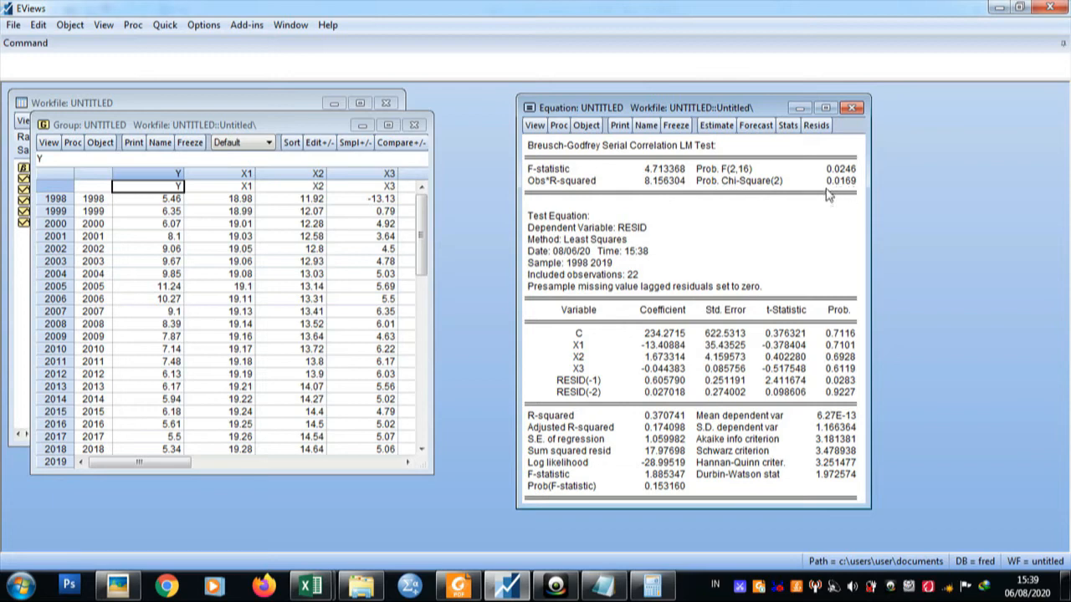
Examine the Prob. Chi-Square(2) value in the LM test output and bring up the Durbin-Watson table in Foxit Reader.
click(705, 182)
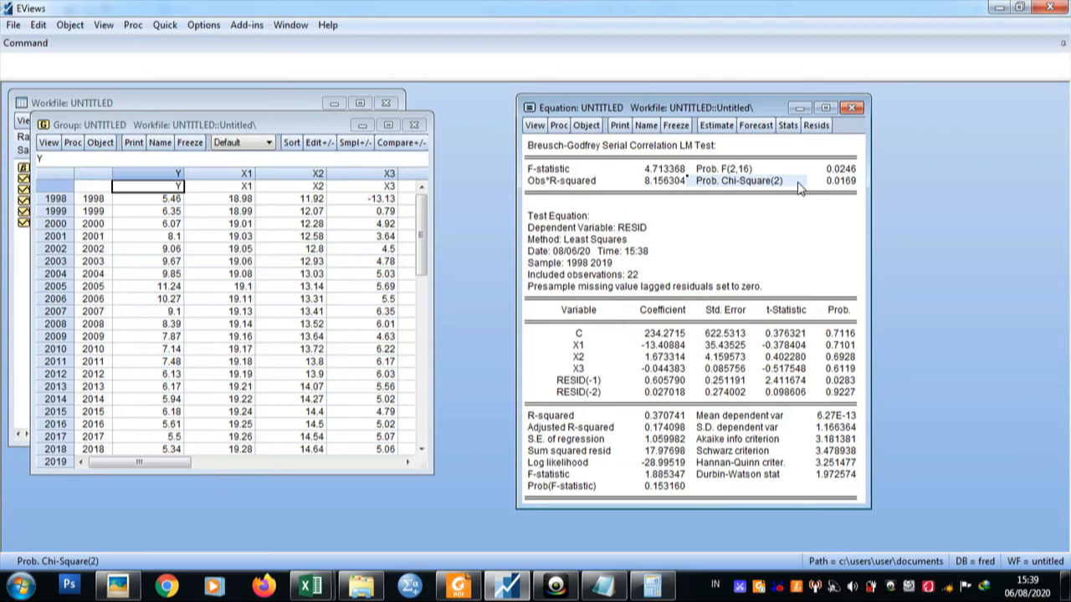
click(839, 186)
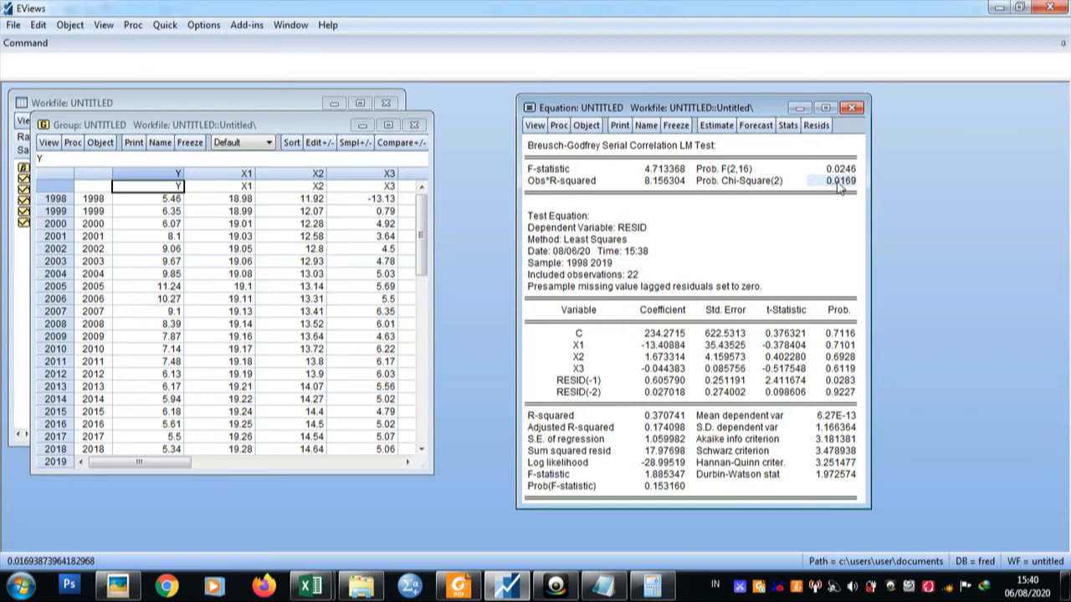
click(458, 585)
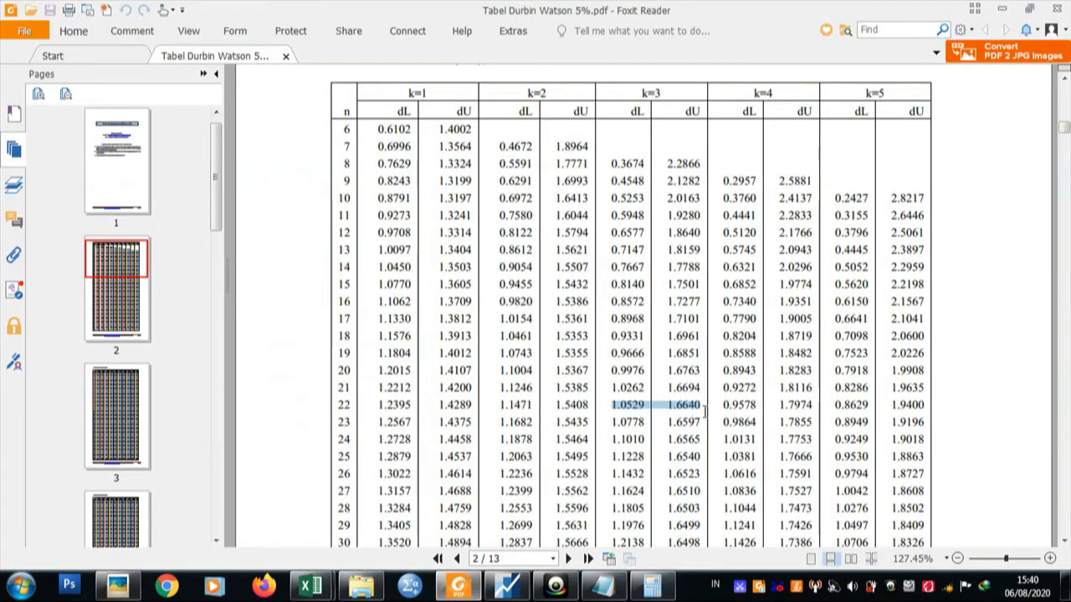
Return to EViews, open the equation's estimation specification and put y and x1 in first differences as d(y) and d(x1).
click(505, 585)
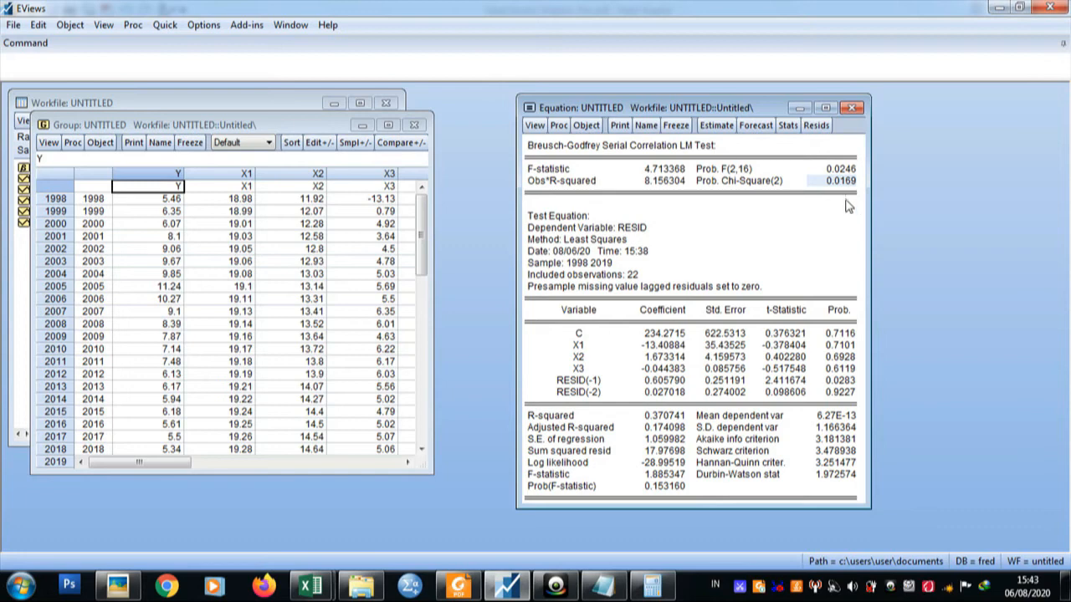
click(716, 126)
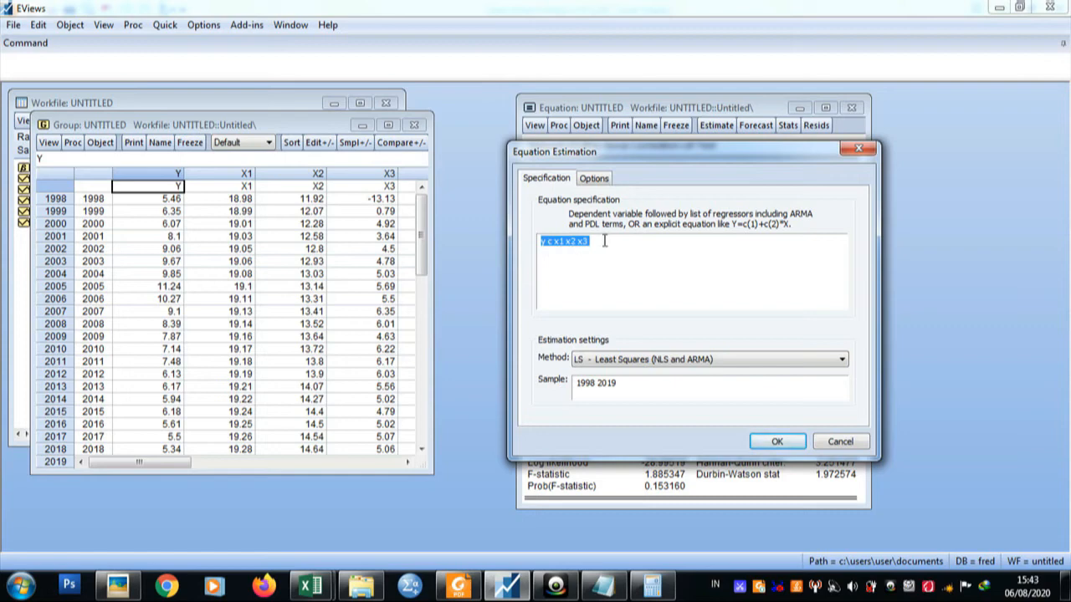
click(544, 243)
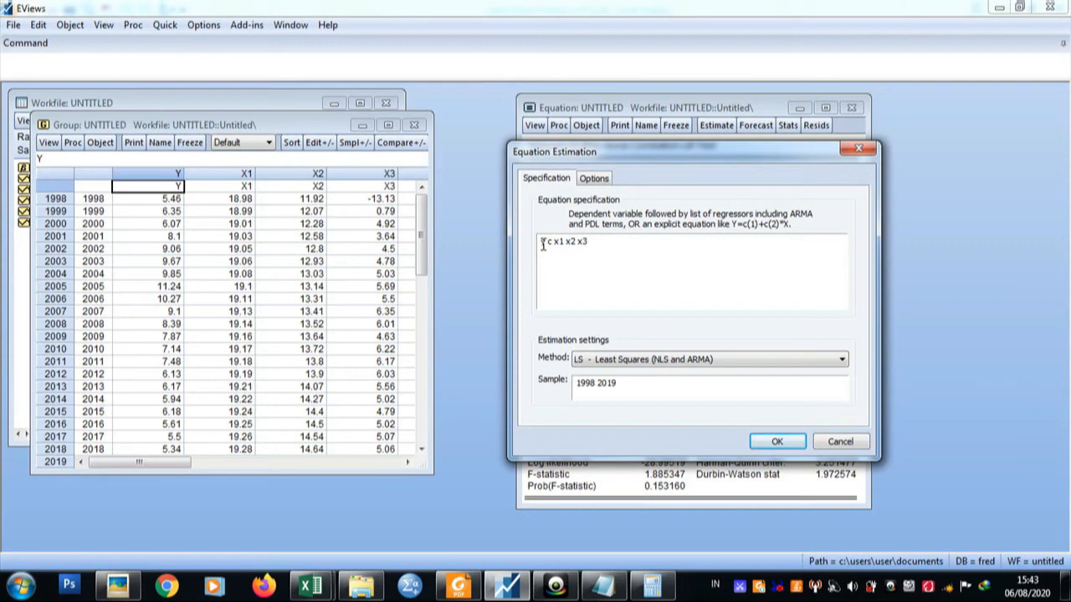
key(Caps_Lock)
text(d()
key(Right)
text())
click(564, 242)
text(d()
click(585, 242)
text())
Change x2 and x3 to d(x2) and d(x3) in the specification and estimate the differenced equation by least squares.
click(589, 241)
text(d)
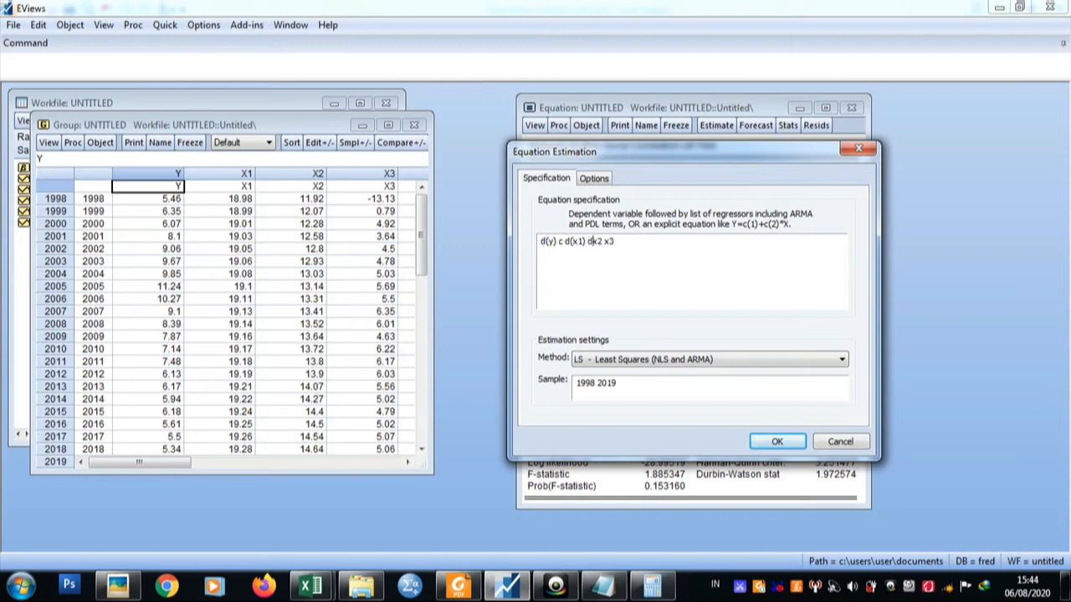
text(()
click(616, 241)
text())
click(611, 241)
text(d)
click(541, 242)
text(()
key(End)
text())
click(774, 442)
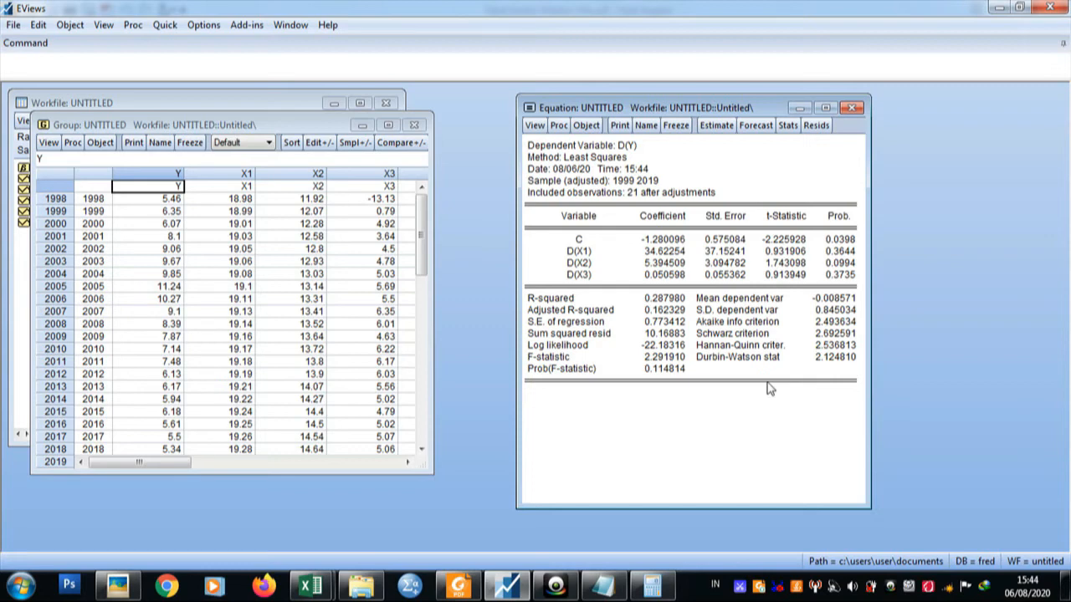
Bring up the note beside the new regression output and set its Durbin Watson stat to 2.124810.
click(602, 586)
drag(747, 286, 200, 174)
click(260, 207)
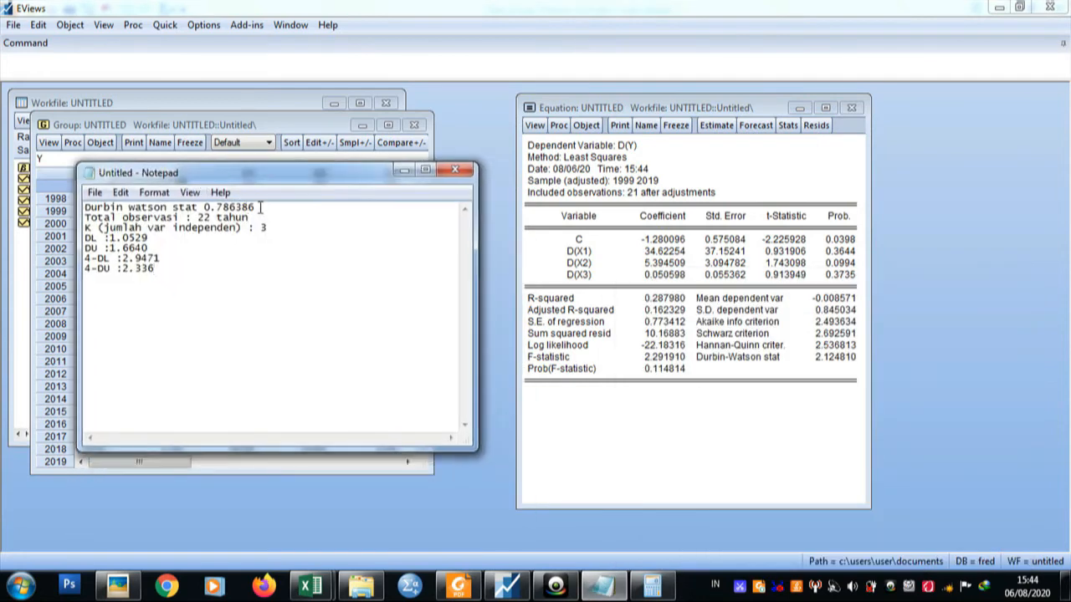
key(BackSpace)
key(BackSpace)
key(BackSpace)
Set the total number of observations in the note to 21 tahun and check the K line.
key(BackSpace)
key(BackSpace)
key(BackSpace)
key(BackSpace)
key(BackSpace)
text(2.124810)
click(210, 218)
Clear the old values from the DL, DU, 4-DL and 4-DU lines of the note, keeping the labels.
key(BackSpace)
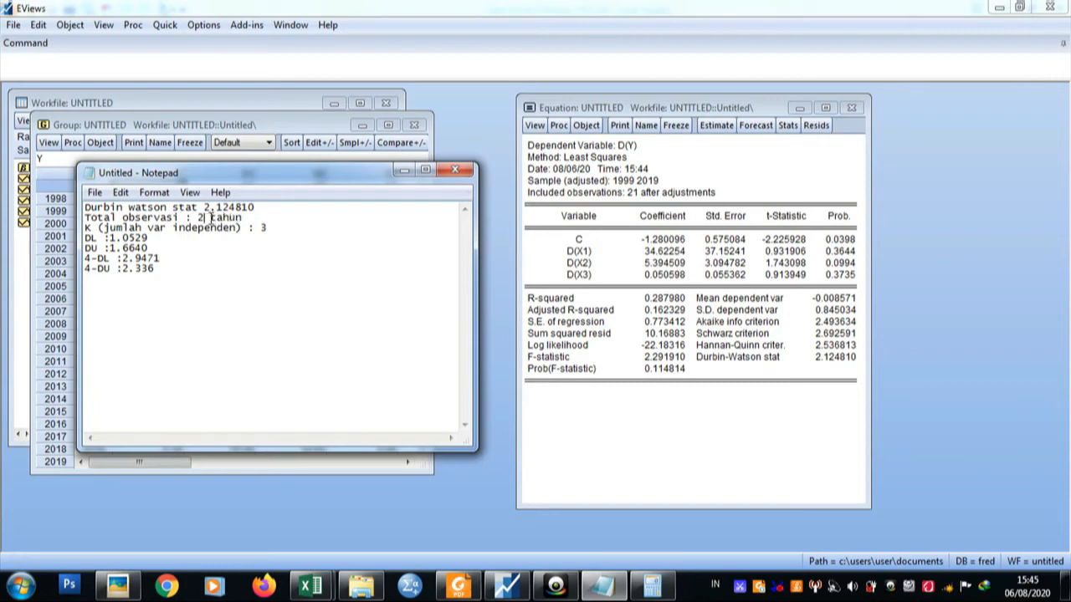
text(1)
click(258, 229)
click(152, 238)
key(BackSpace)
key(BackSpace)
key(BackSpace)
key(BackSpace)
key(BackSpace)
key(BackSpace)
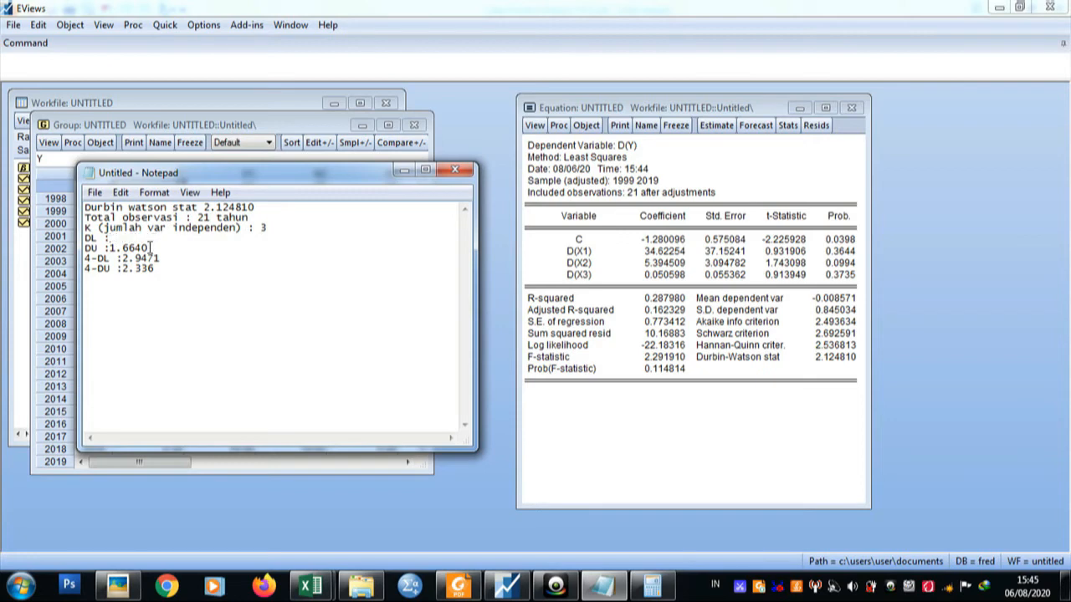
click(150, 248)
key(BackSpace)
key(BackSpace)
key(BackSpace)
key(BackSpace)
key(BackSpace)
key(BackSpace)
click(163, 258)
key(BackSpace)
key(BackSpace)
key(BackSpace)
key(BackSpace)
key(BackSpace)
key(BackSpace)
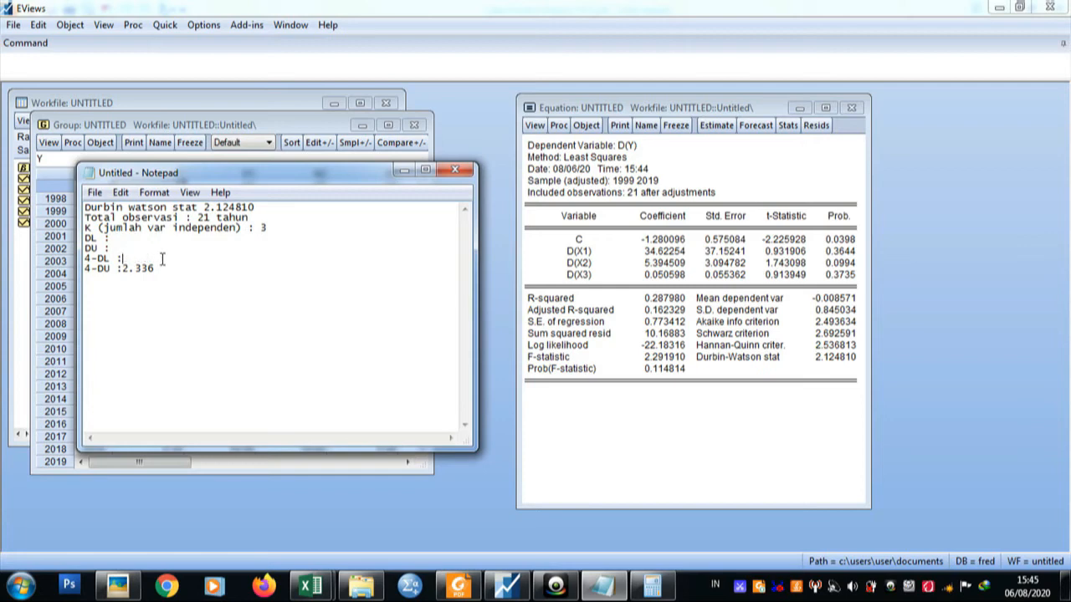
click(159, 268)
key(BackSpace)
key(BackSpace)
key(BackSpace)
key(BackSpace)
key(BackSpace)
Switch to the Durbin-Watson table in Foxit Reader and highlight the dL and dU values for n=21 under k=3.
click(458, 586)
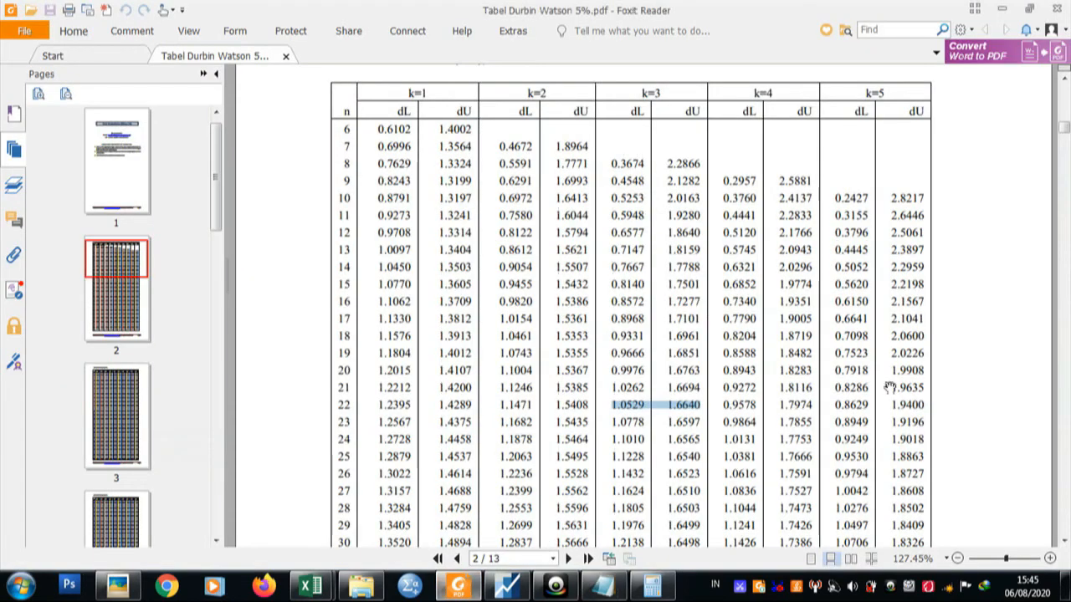
click(920, 382)
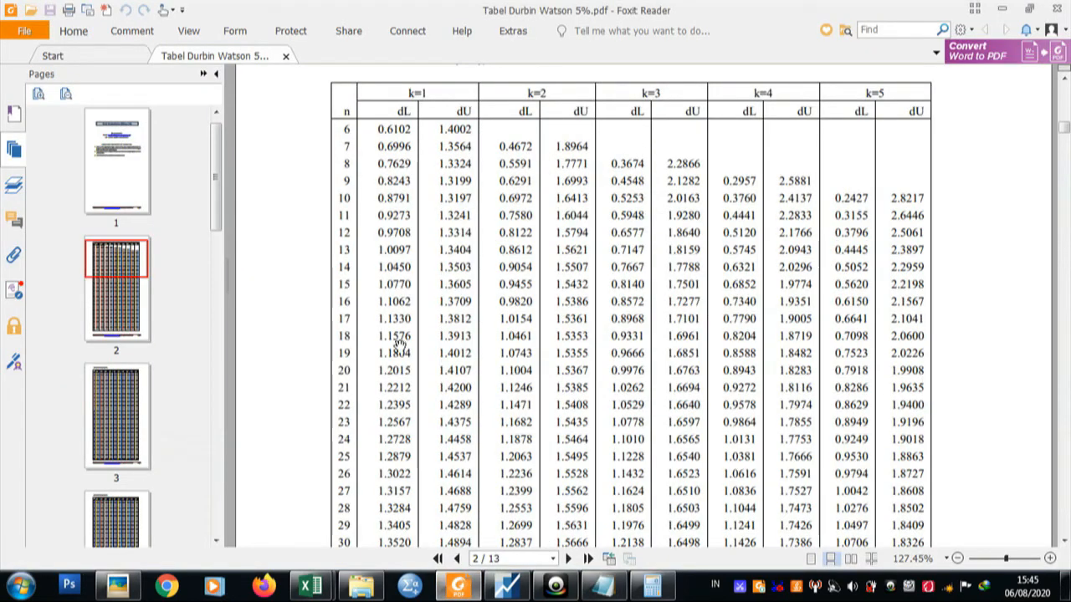
double_click(341, 387)
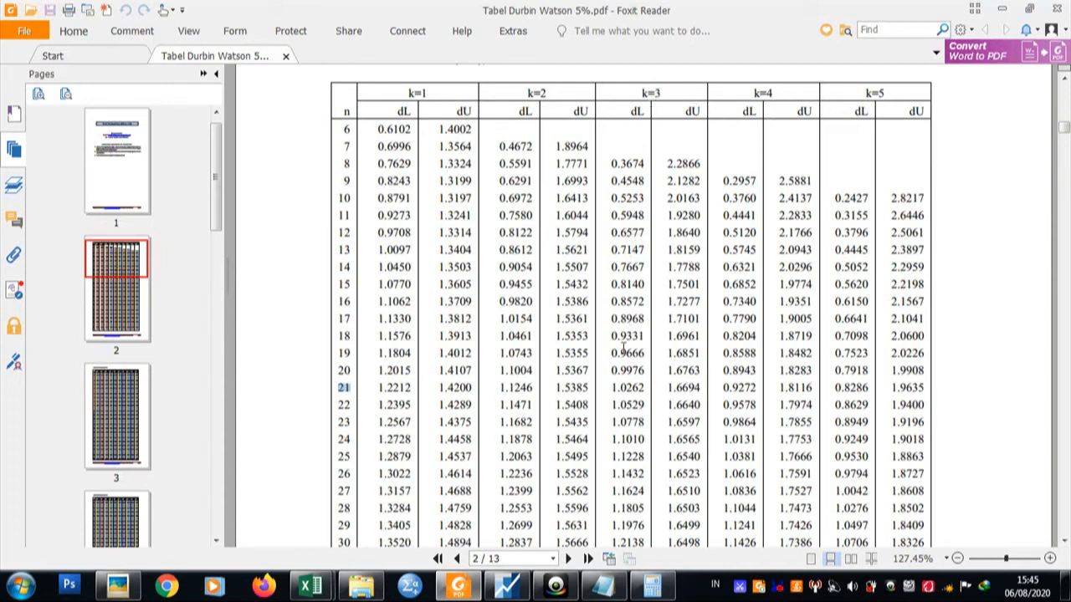
drag(614, 387, 709, 390)
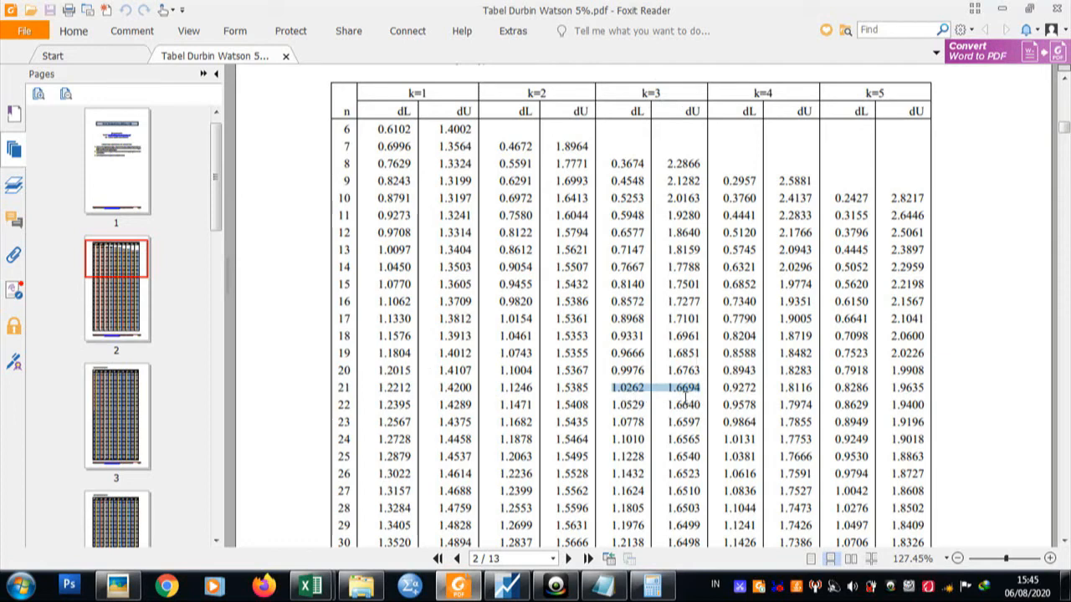
Bring the note back over the table and fill in DL as 1.0262 and DU as 1.6694.
click(601, 586)
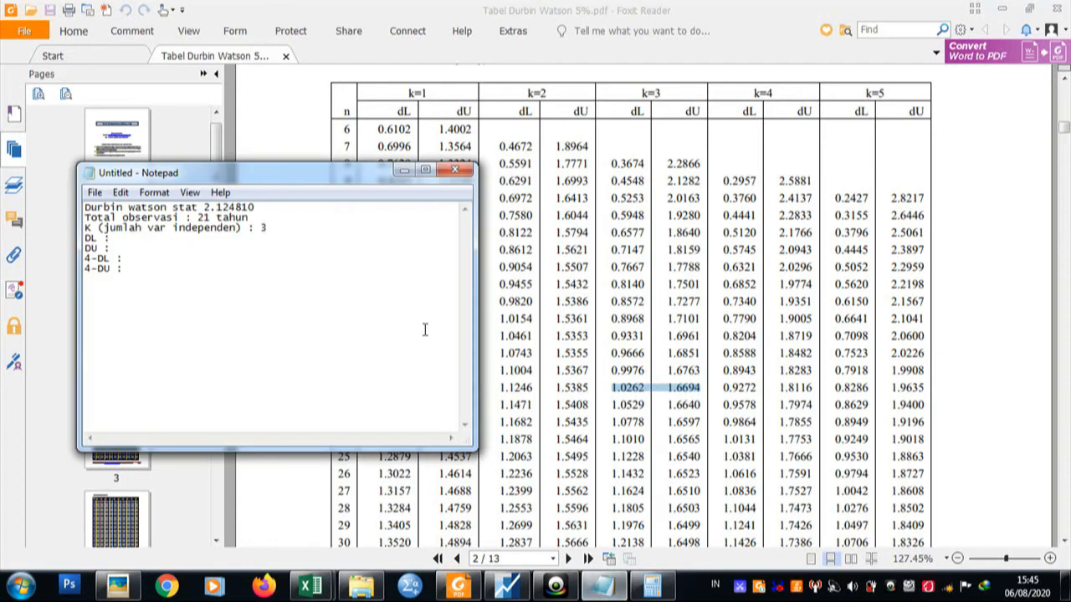
click(188, 241)
text(1.0262)
click(165, 254)
text(1.6694)
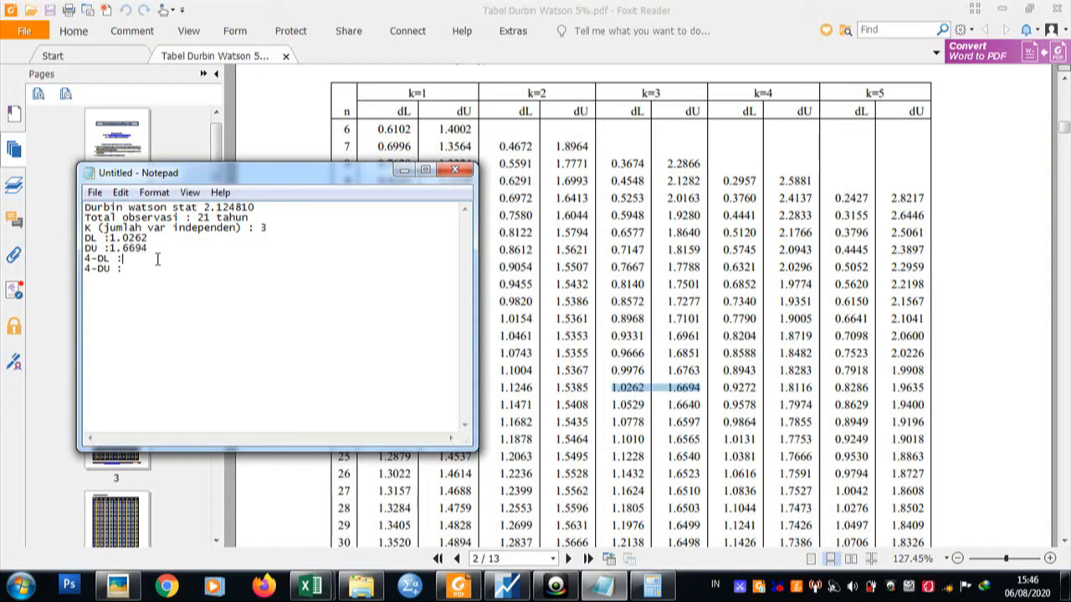
Compute 4 minus 1.0262 in Calculator and enter 2.9738 as the 4-DL value in the note.
click(651, 587)
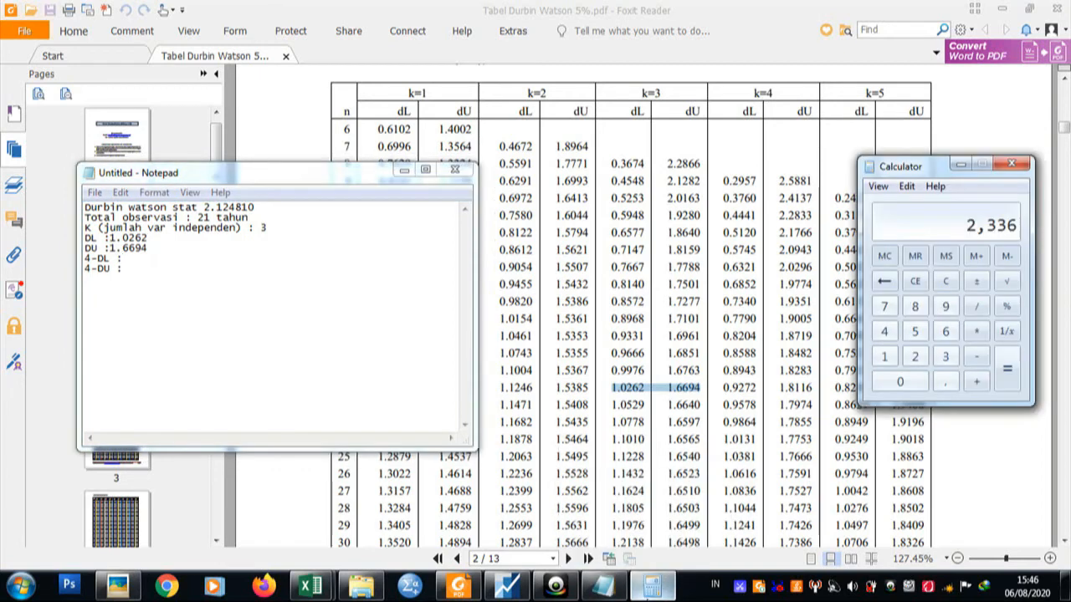
click(884, 331)
click(976, 358)
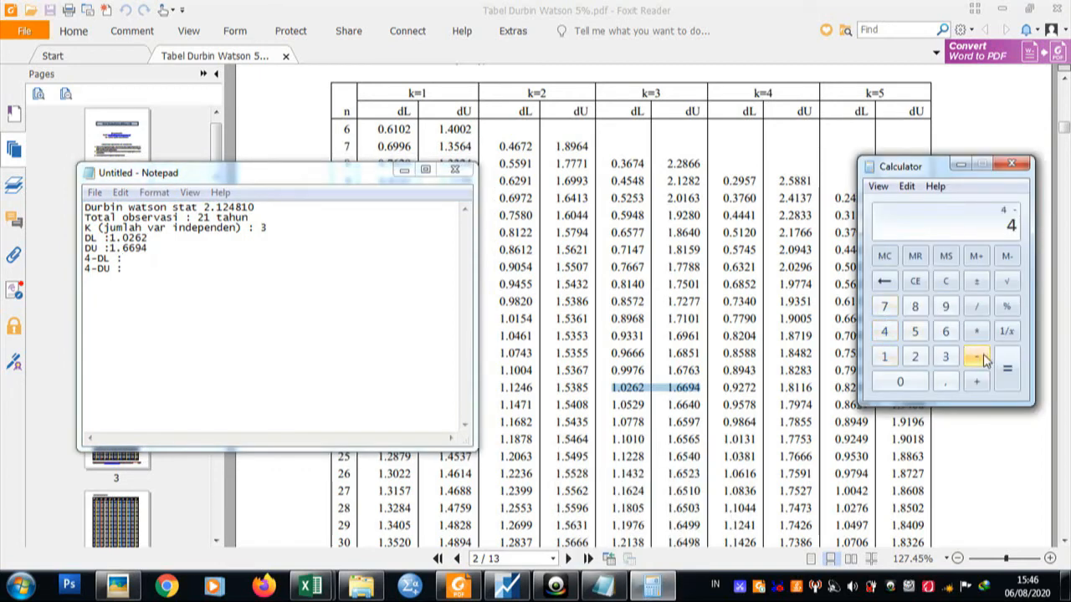
click(884, 357)
click(946, 386)
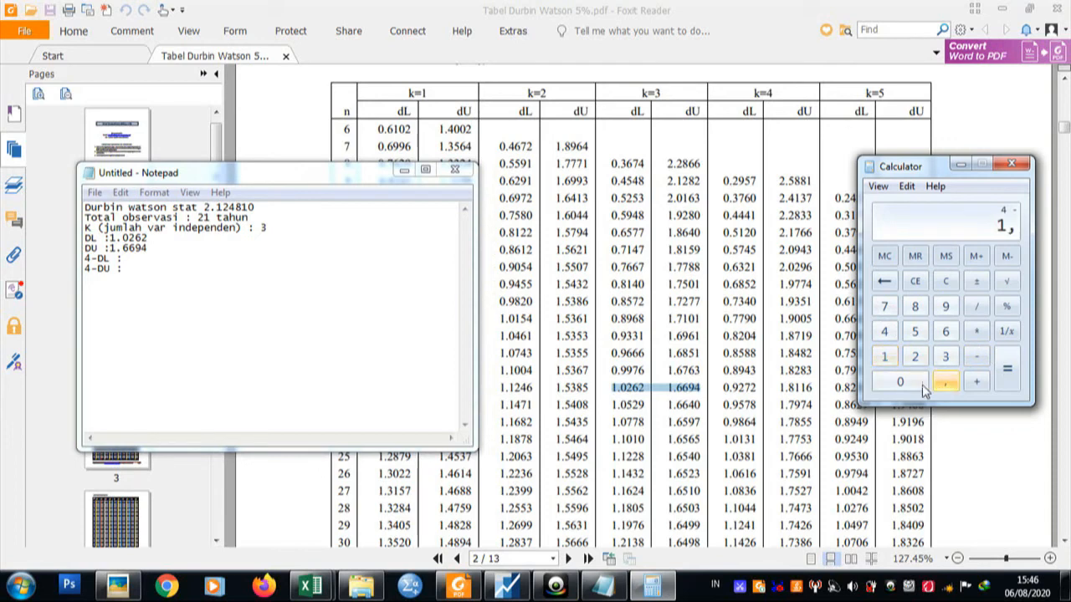
click(922, 385)
click(914, 358)
click(947, 332)
click(916, 358)
click(1008, 369)
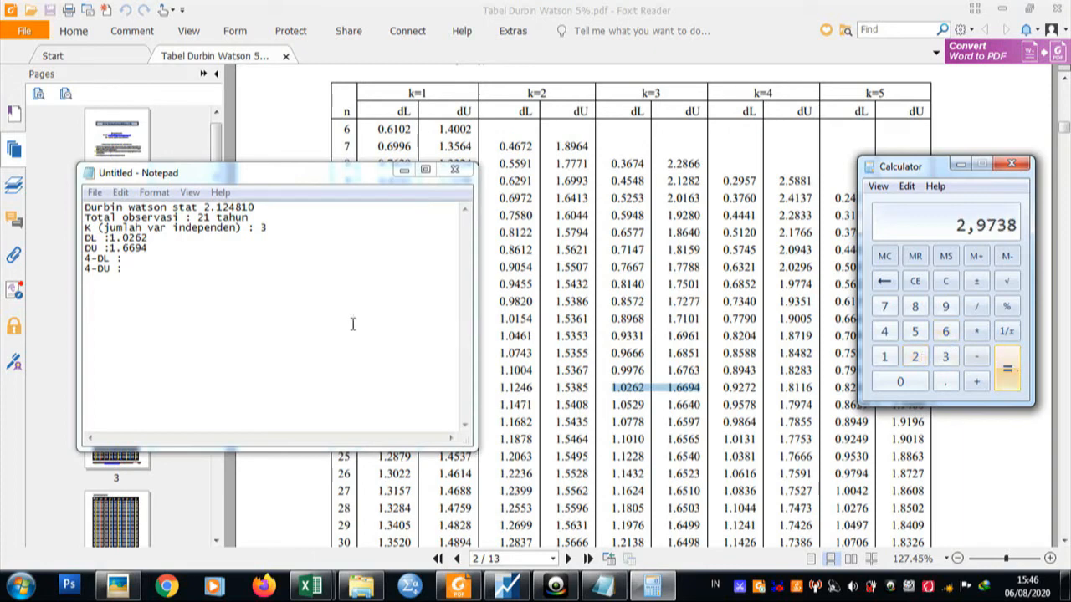
click(207, 264)
click(190, 259)
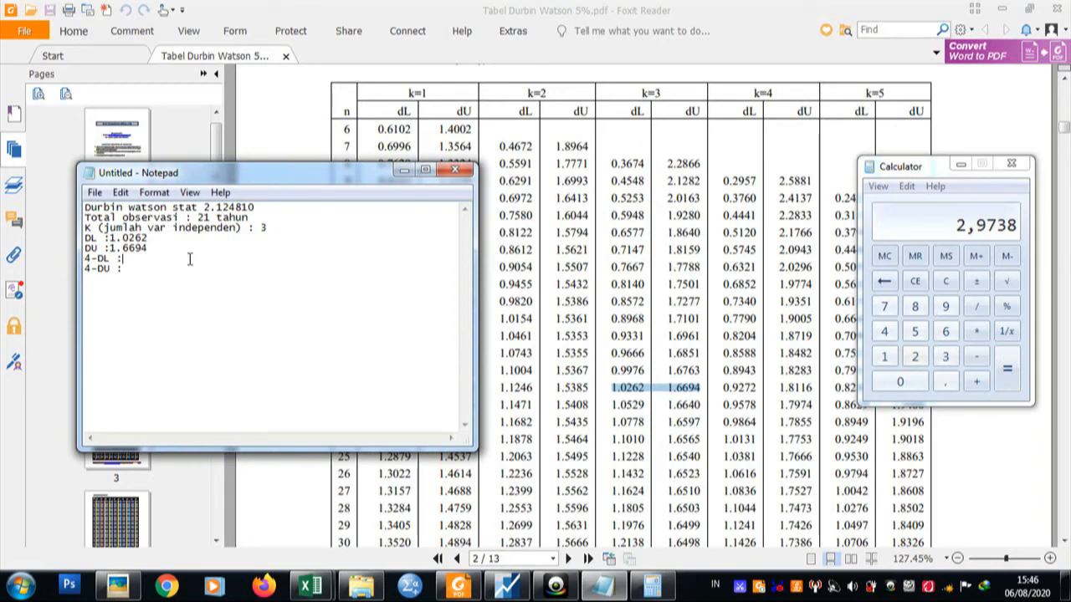
text(2.9738)
Compute 4 minus 1.6694 in Calculator and enter 2.3306 as the 4-DU value in the note.
click(915, 281)
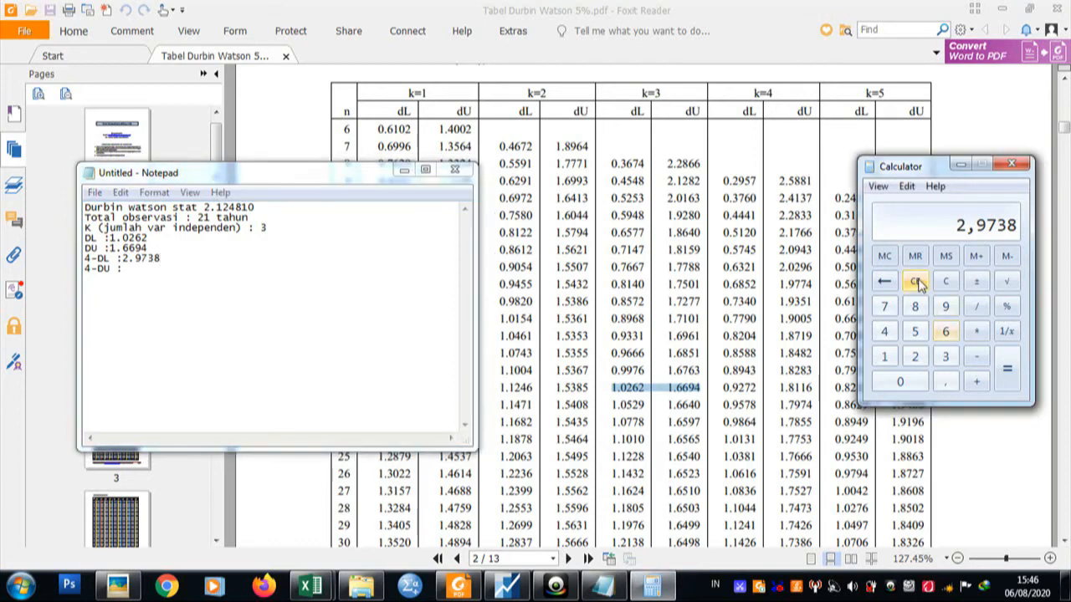
click(884, 333)
click(976, 357)
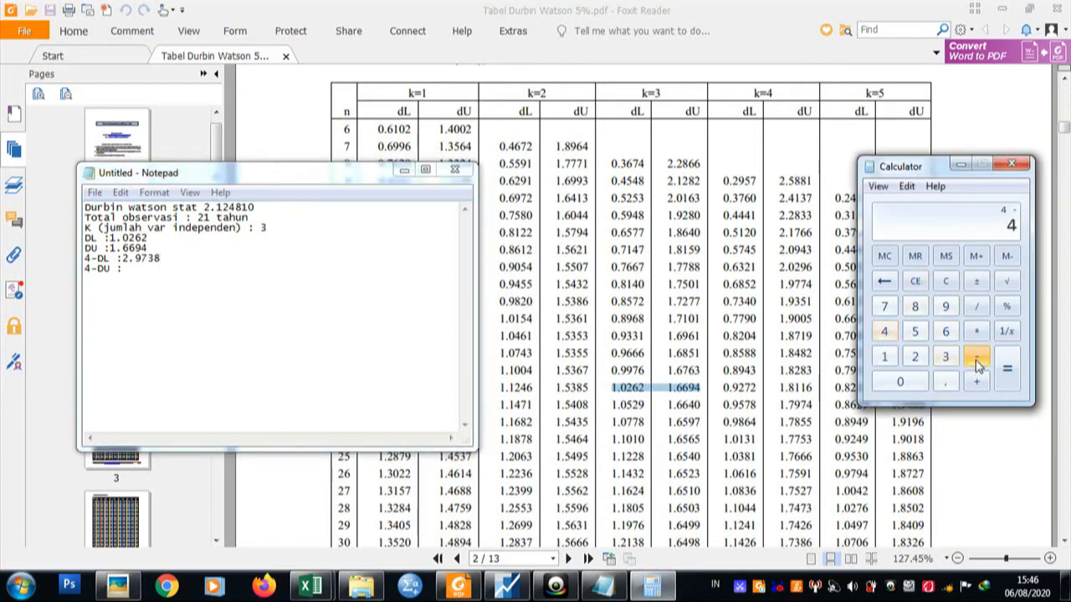
click(884, 357)
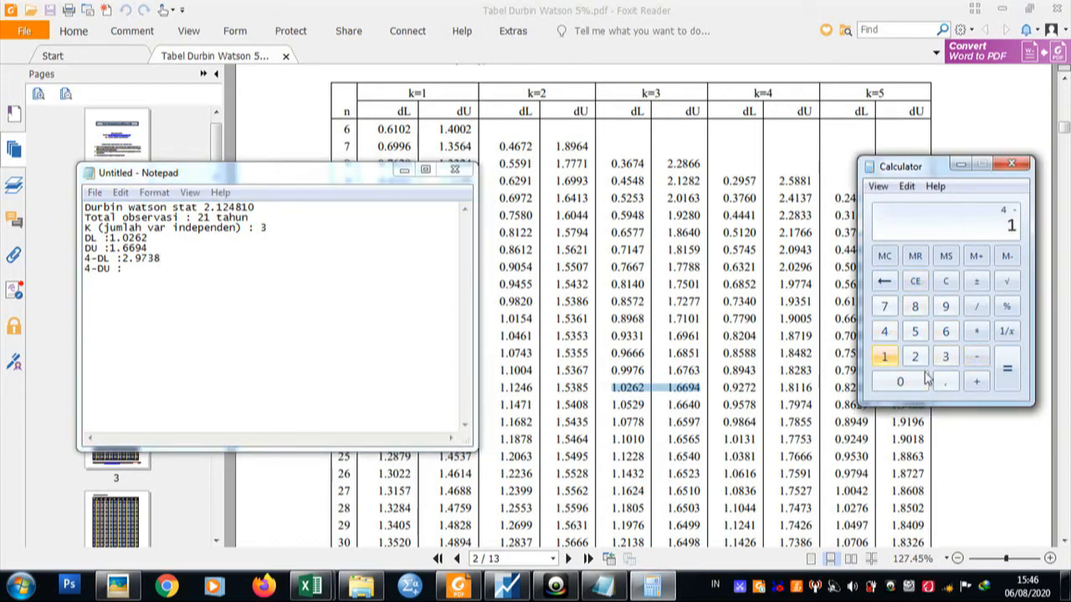
click(945, 382)
click(946, 332)
click(946, 333)
click(945, 307)
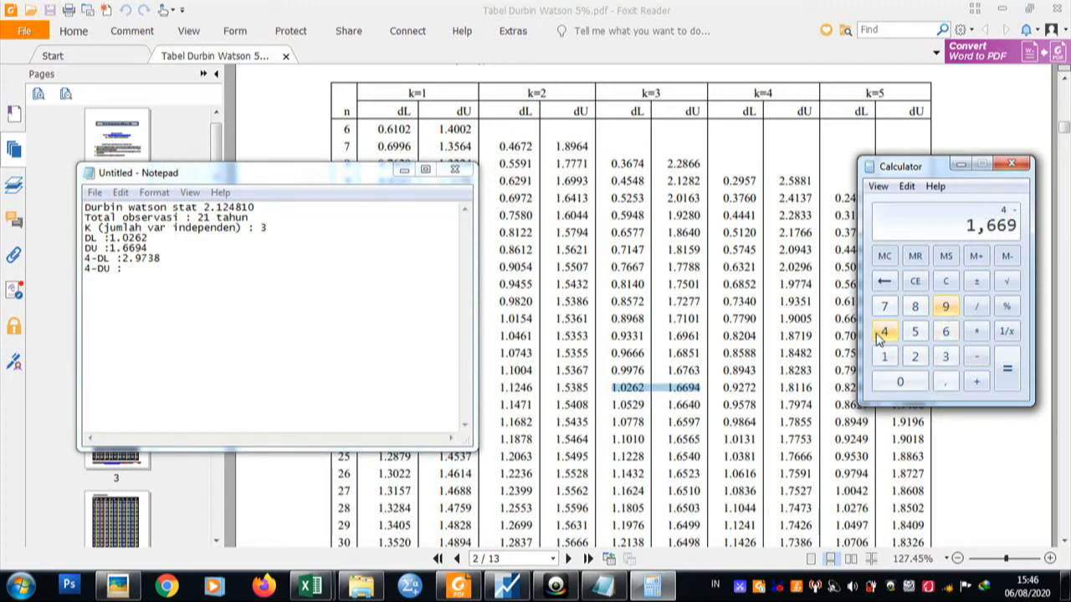
click(884, 333)
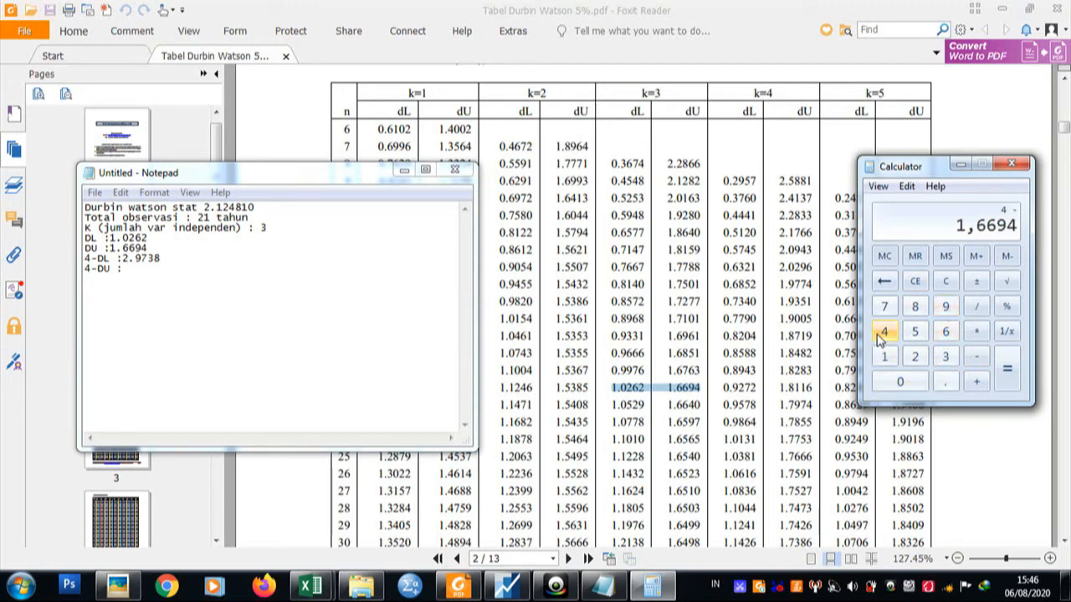
click(1009, 380)
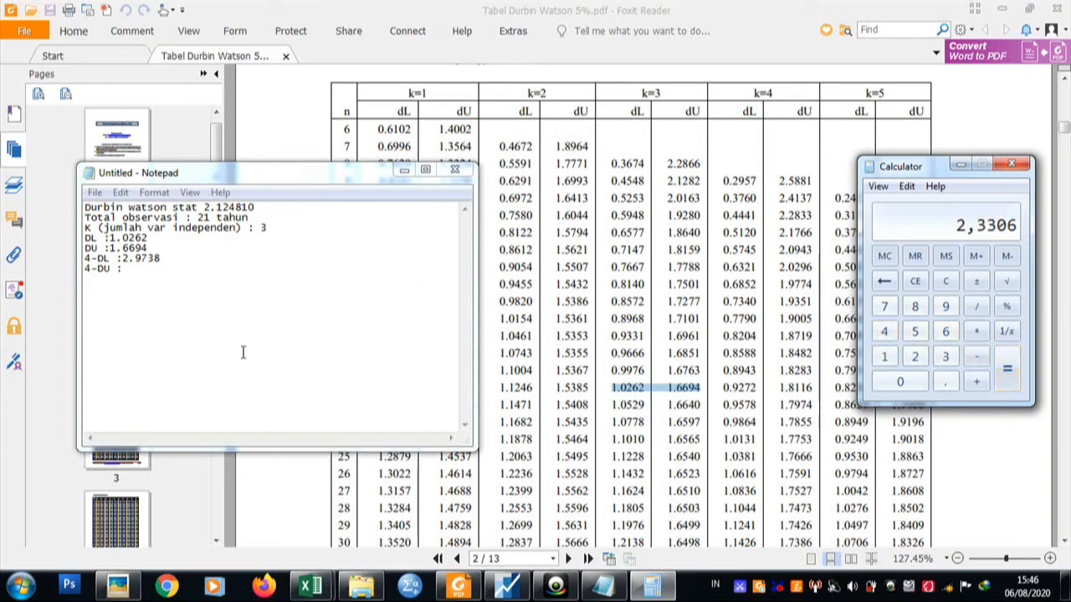
click(200, 277)
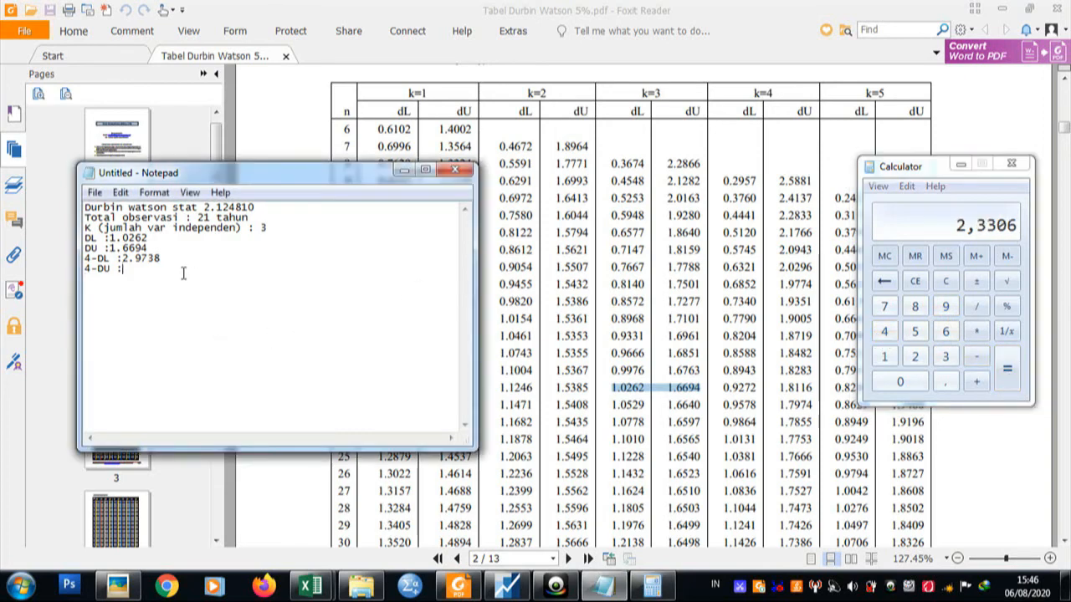
text(2.3306)
Open the image Hasil Setelah di diferensi.jpg from DATA 2 (E:) and compare its Durbin-Watson regions with the values in the note.
click(361, 585)
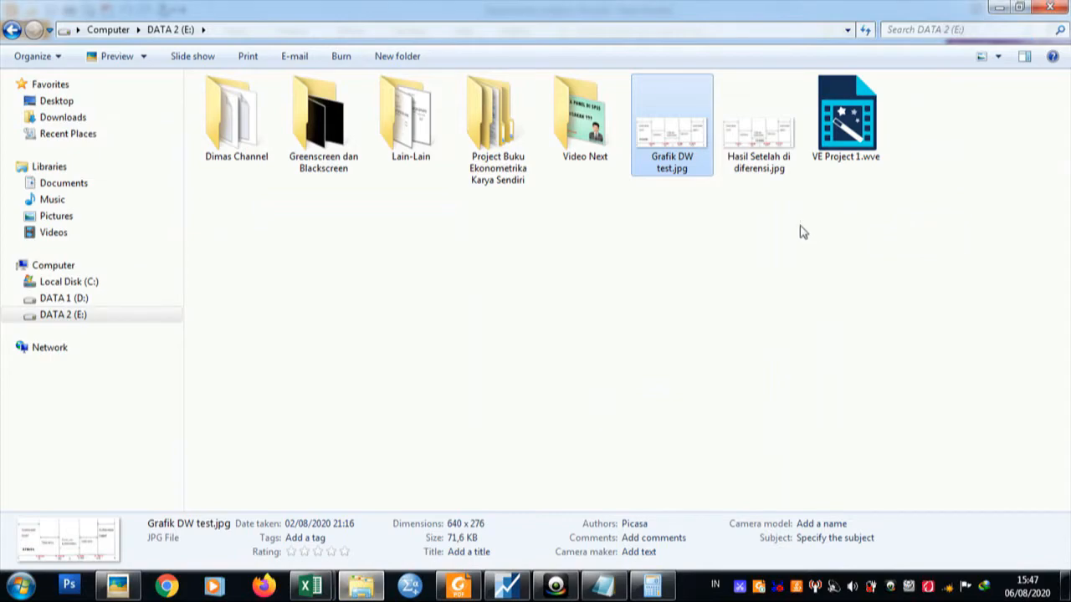
click(749, 145)
double_click(749, 144)
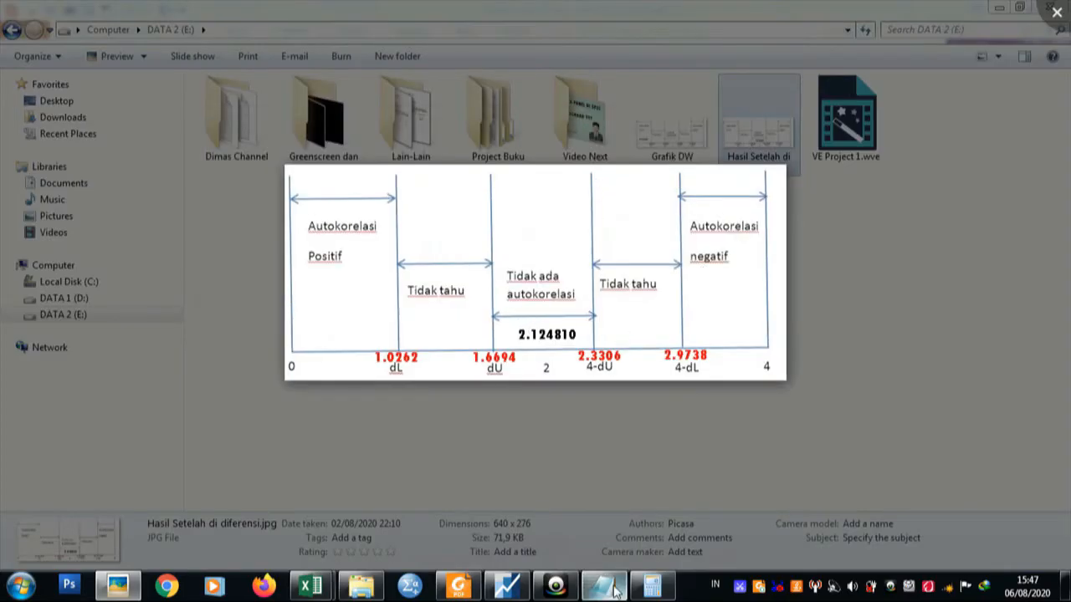
mouse_move(604, 586)
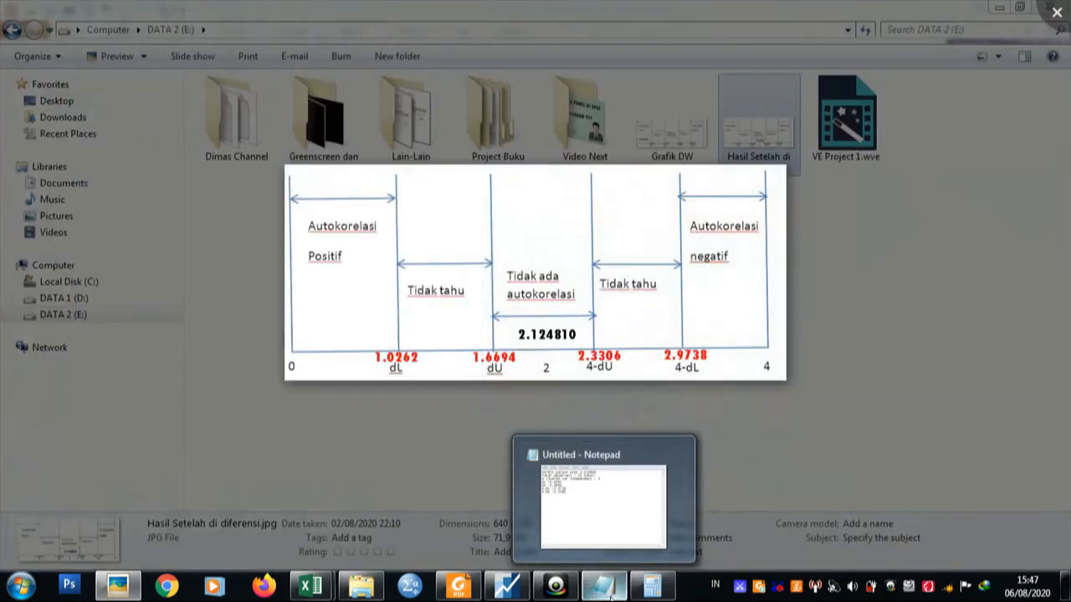
click(650, 548)
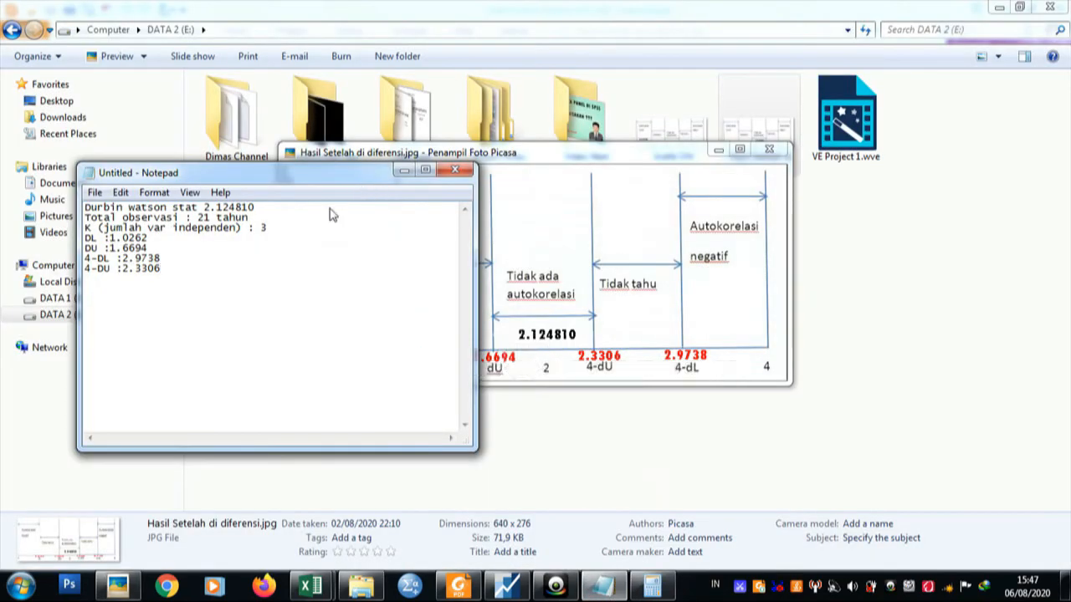
click(565, 215)
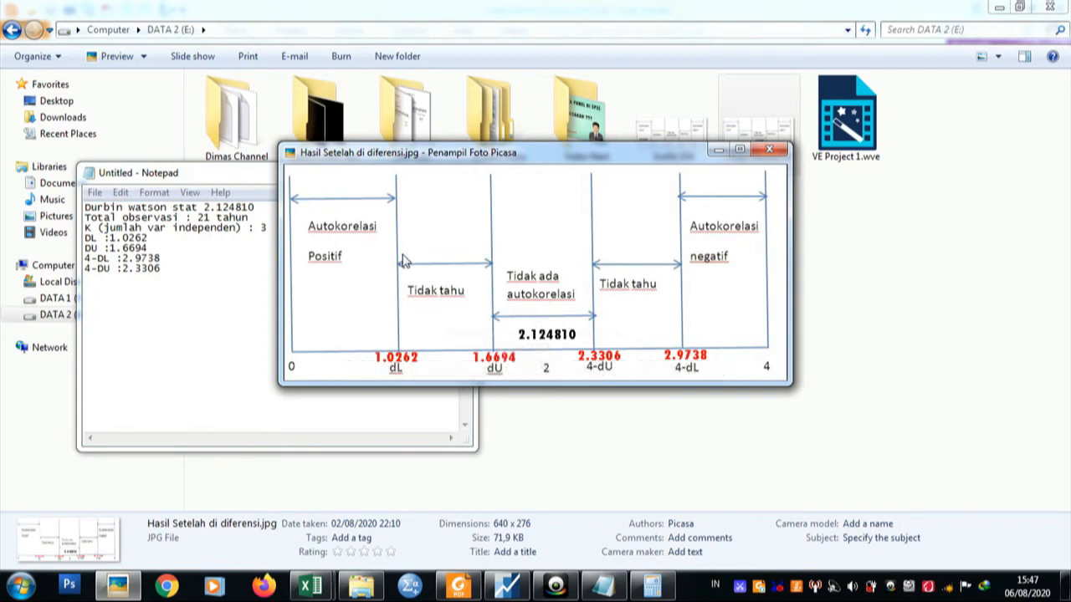
double_click(490, 271)
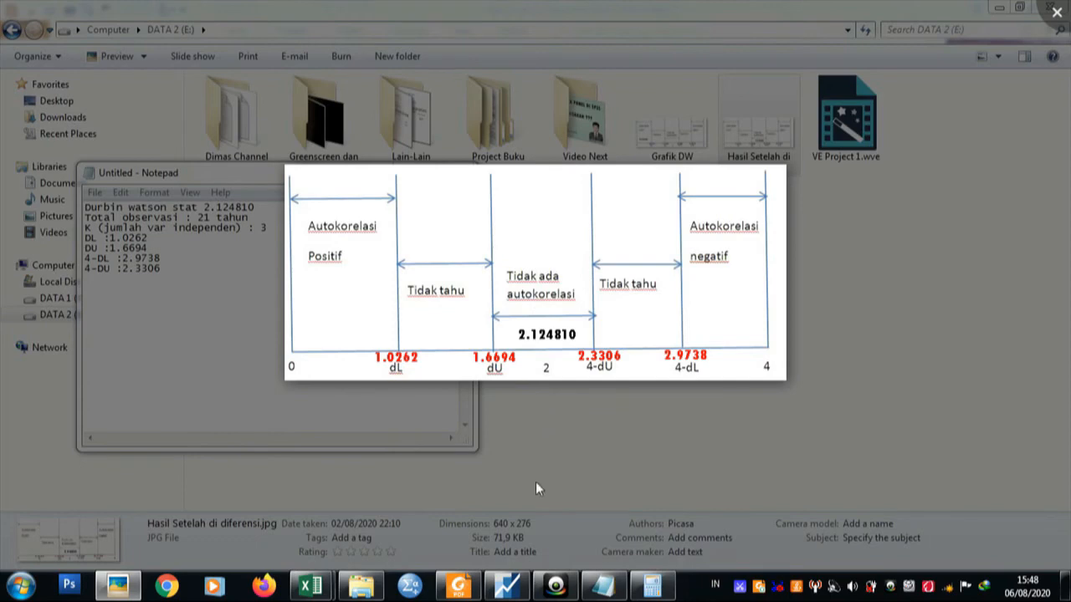
Switch to EViews and run the Serial Correlation LM Test with 2 lags on the first-differenced equation.
click(506, 585)
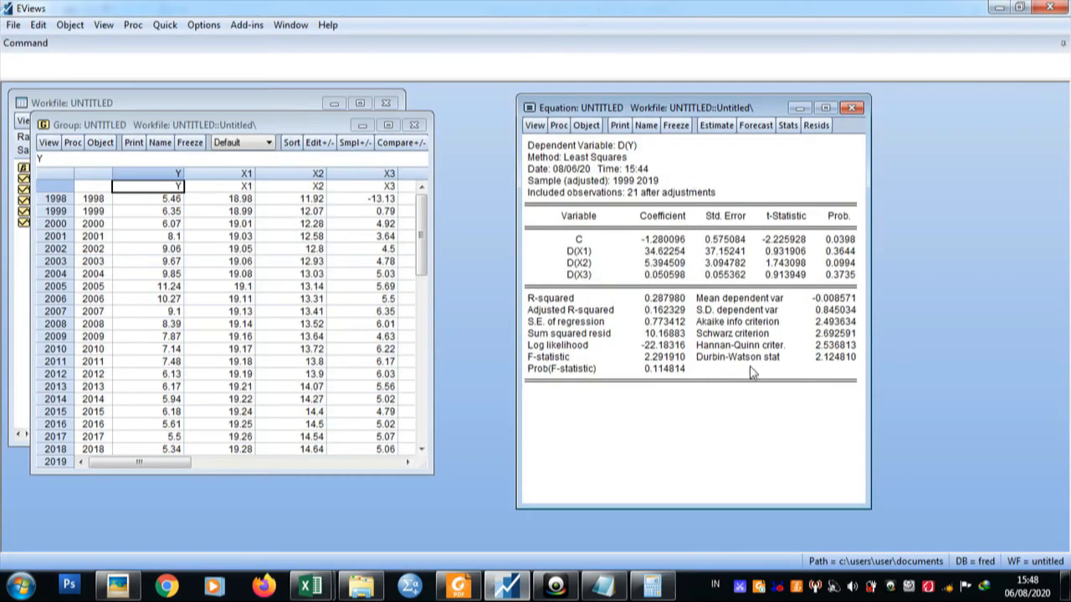
click(533, 126)
mouse_move(617, 273)
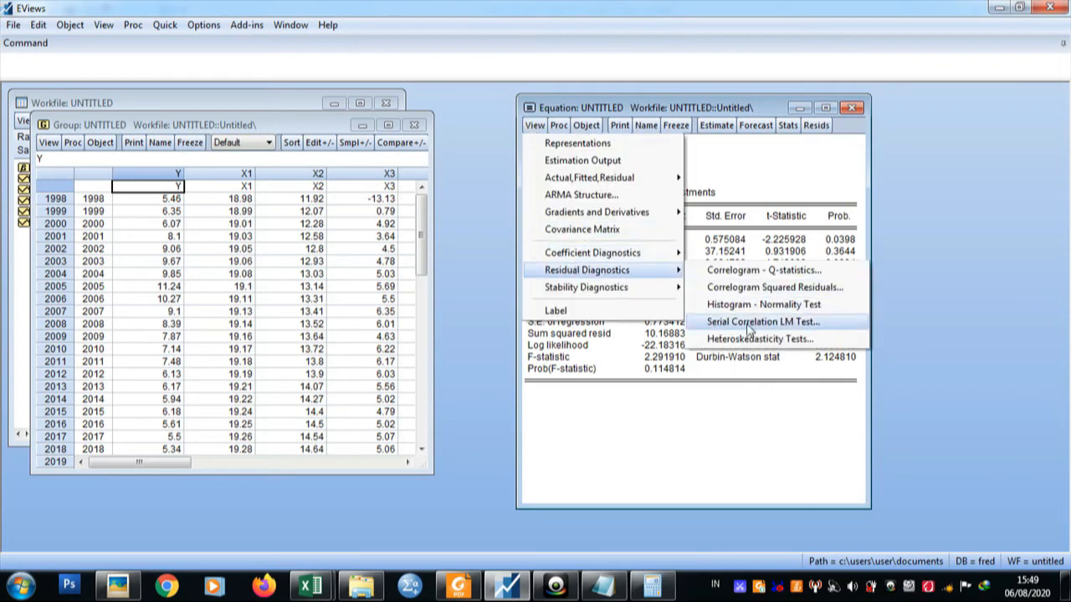
click(726, 325)
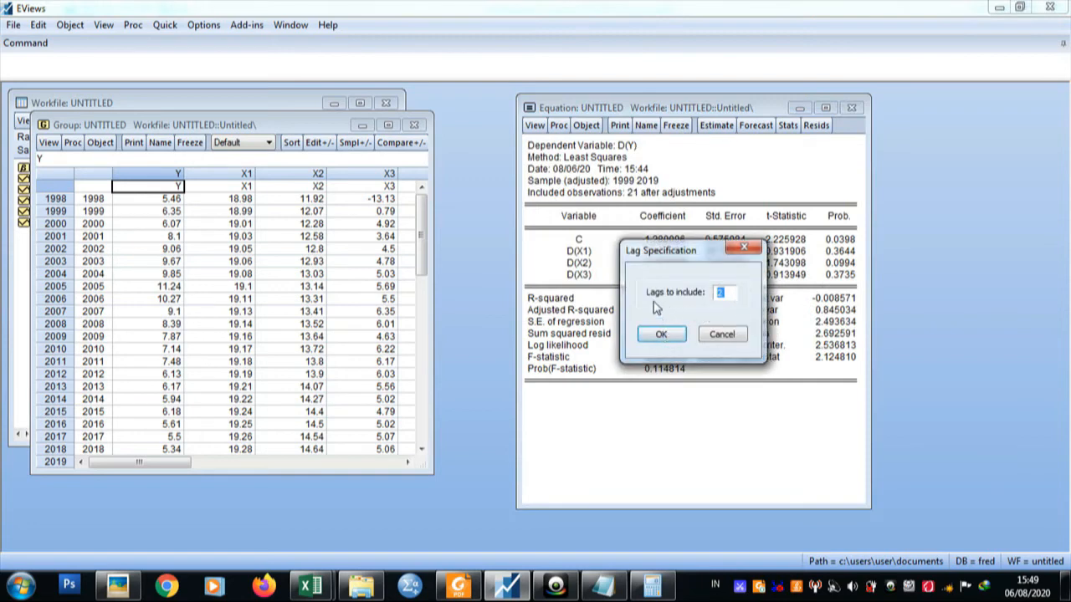
click(667, 336)
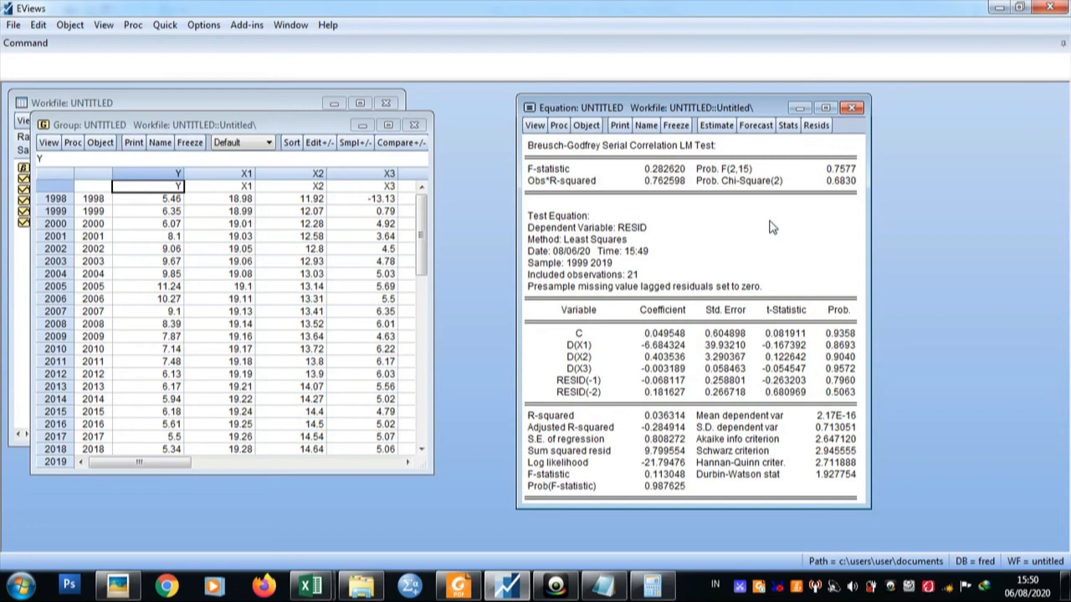
Delete the untitled equation and the untitled group, and close the 1998–2019 workfile.
click(851, 107)
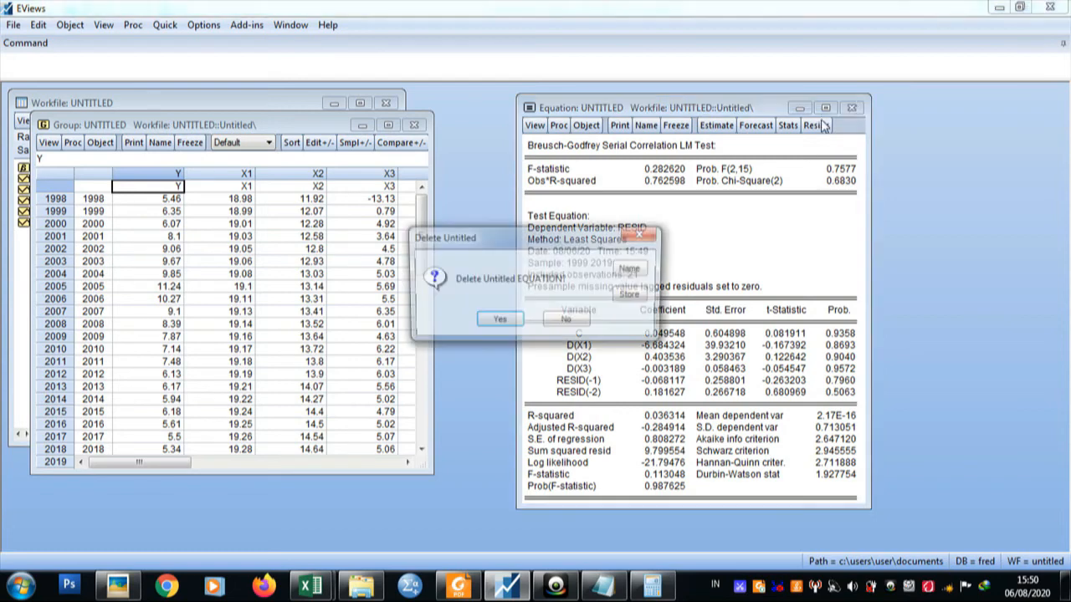
click(498, 324)
click(414, 125)
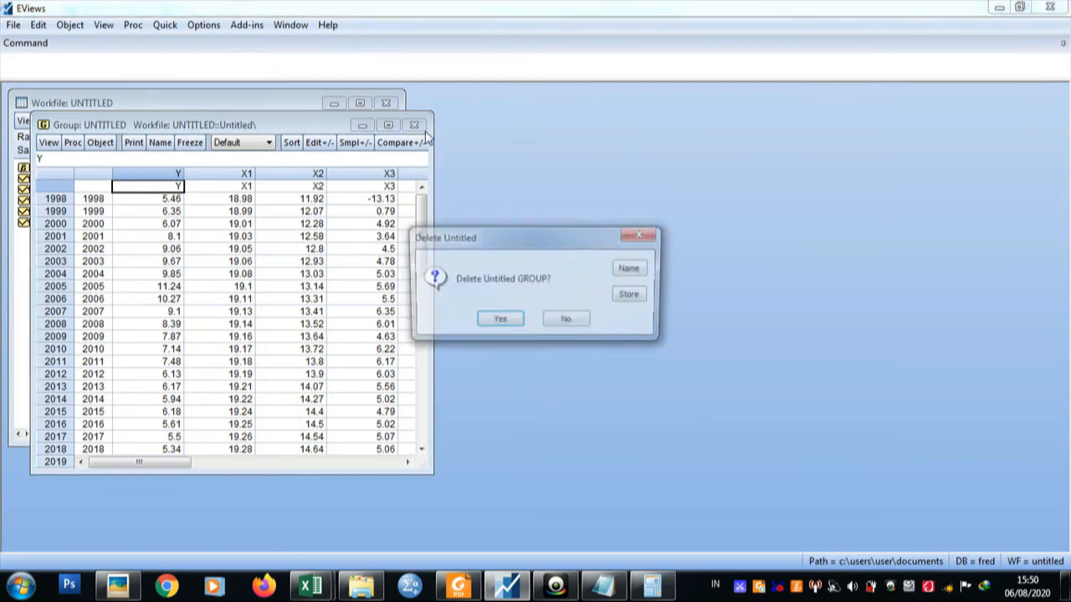
click(498, 323)
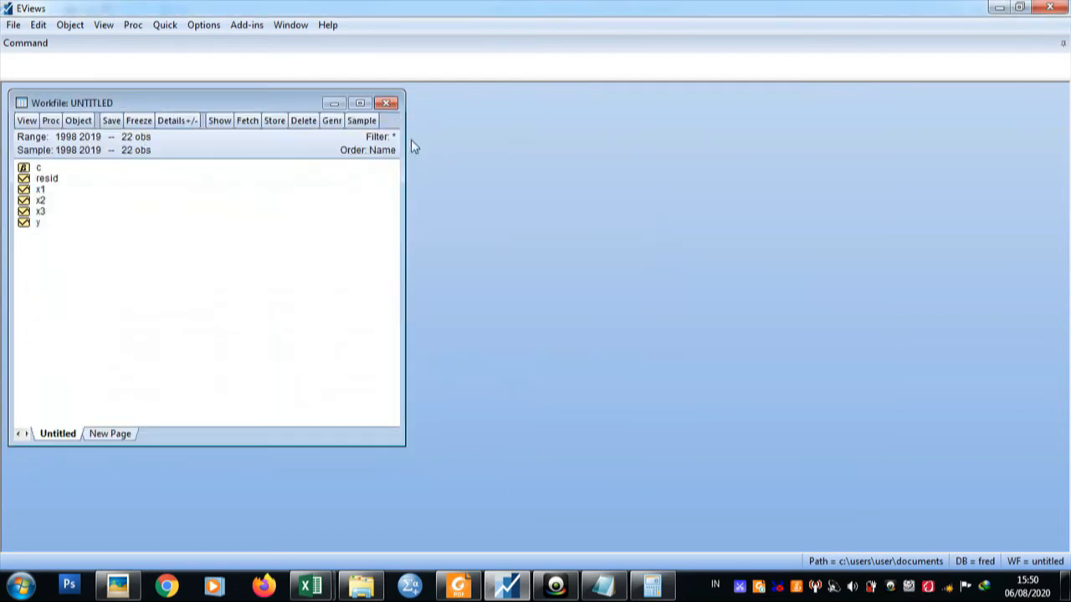
click(386, 104)
click(534, 324)
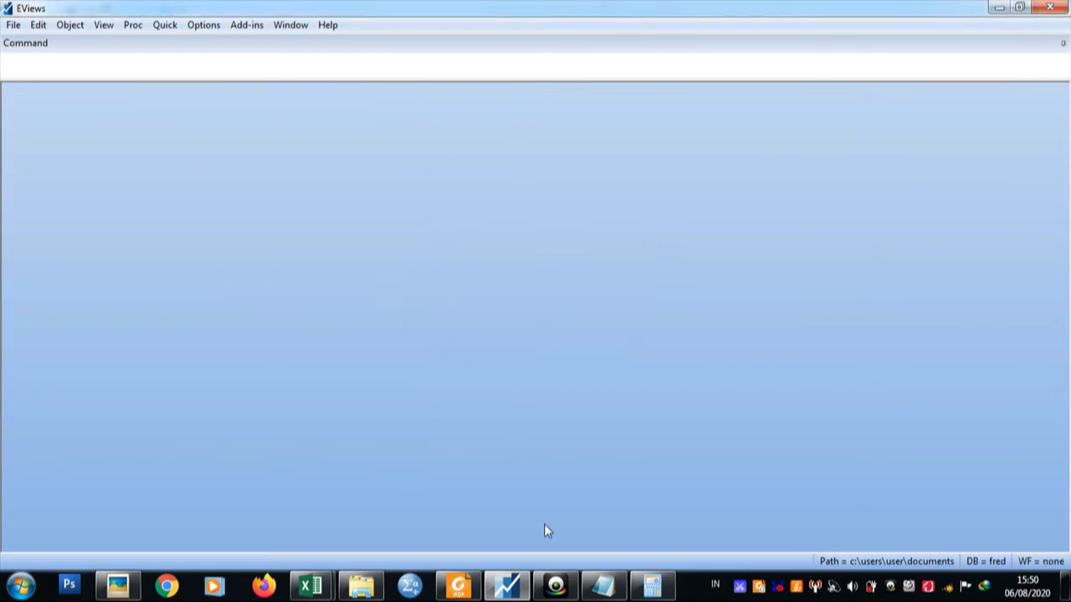
Check the years in Data 2.xlsx in Excel and create an annual EViews workfile running from 1990 to 2019.
mouse_move(312, 585)
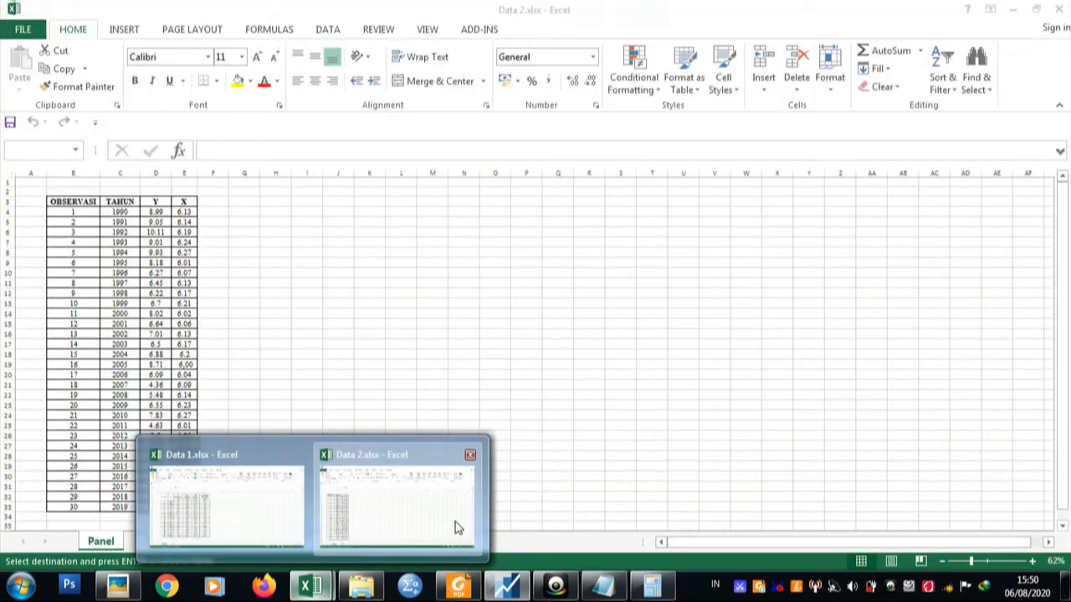
click(459, 528)
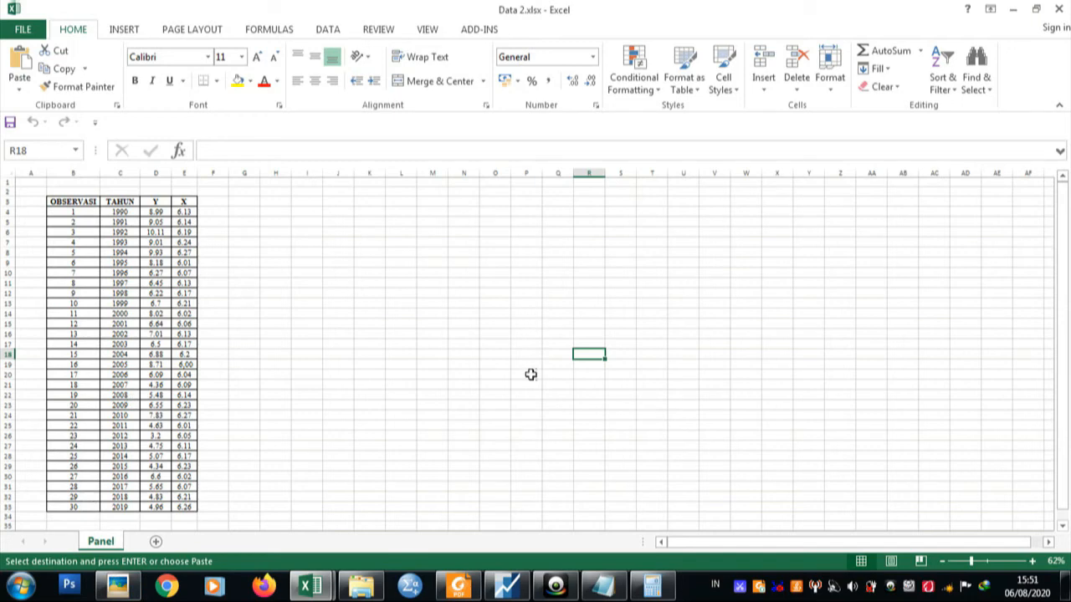
click(506, 587)
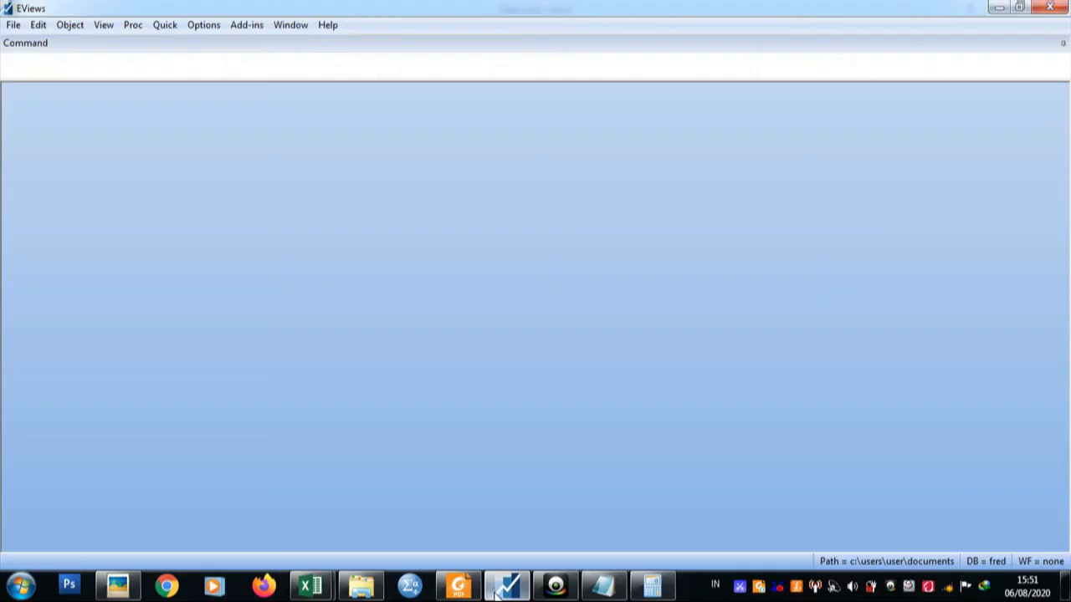
click(14, 24)
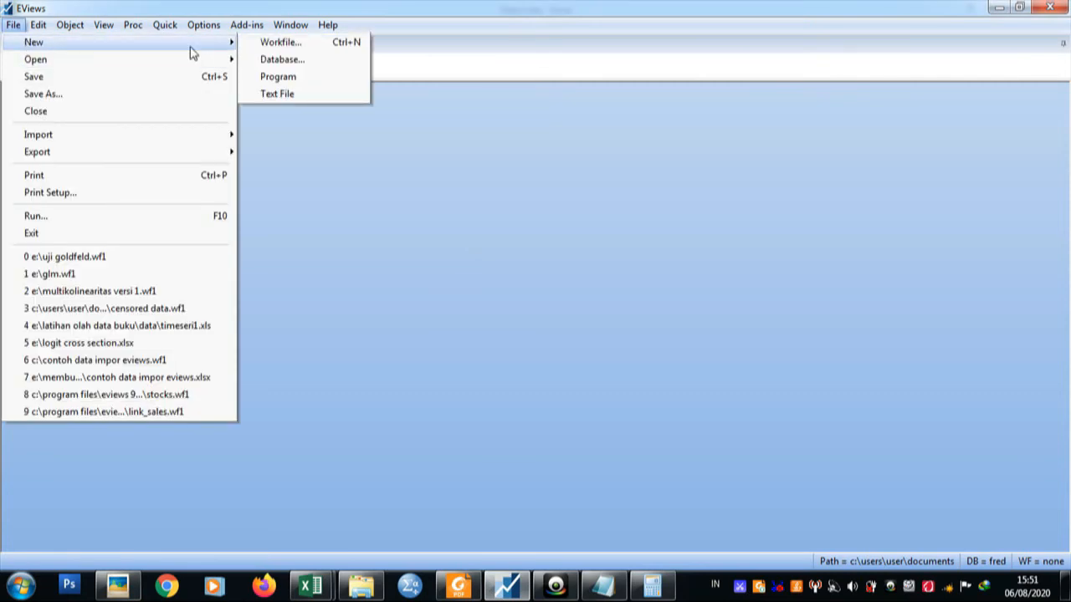
click(271, 46)
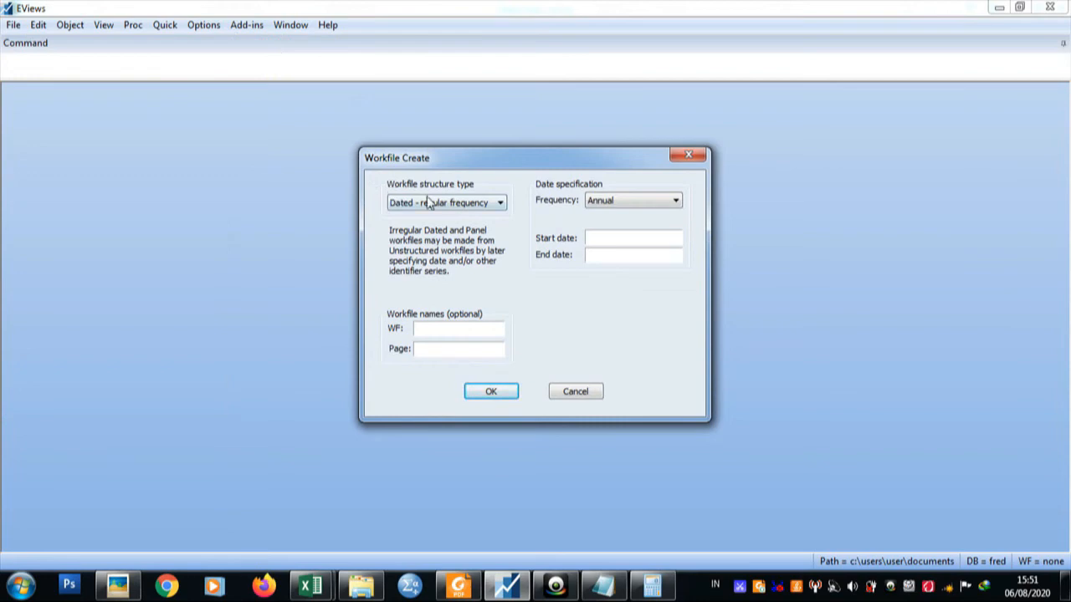
mouse_move(305, 591)
mouse_move(418, 513)
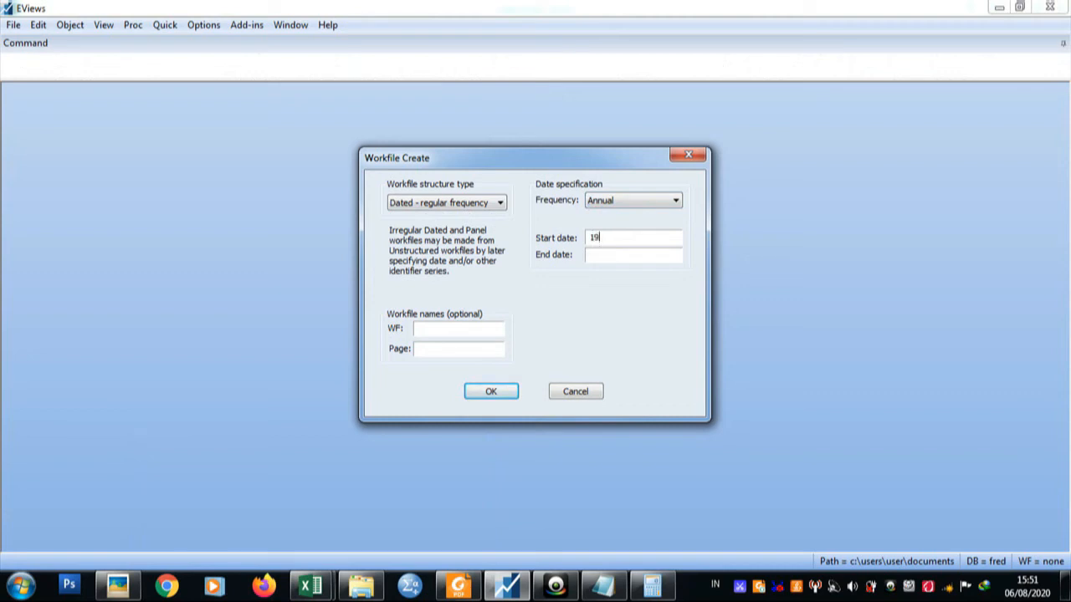
click(603, 258)
click(503, 391)
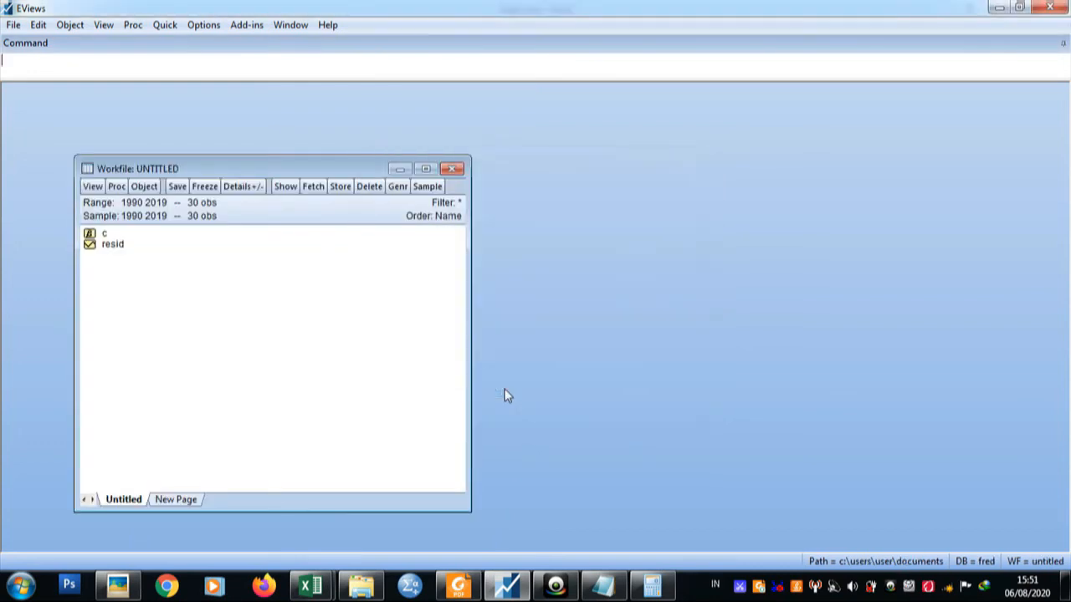
Open an empty group for data entry in the 1990–2019 workfile.
click(165, 24)
click(192, 112)
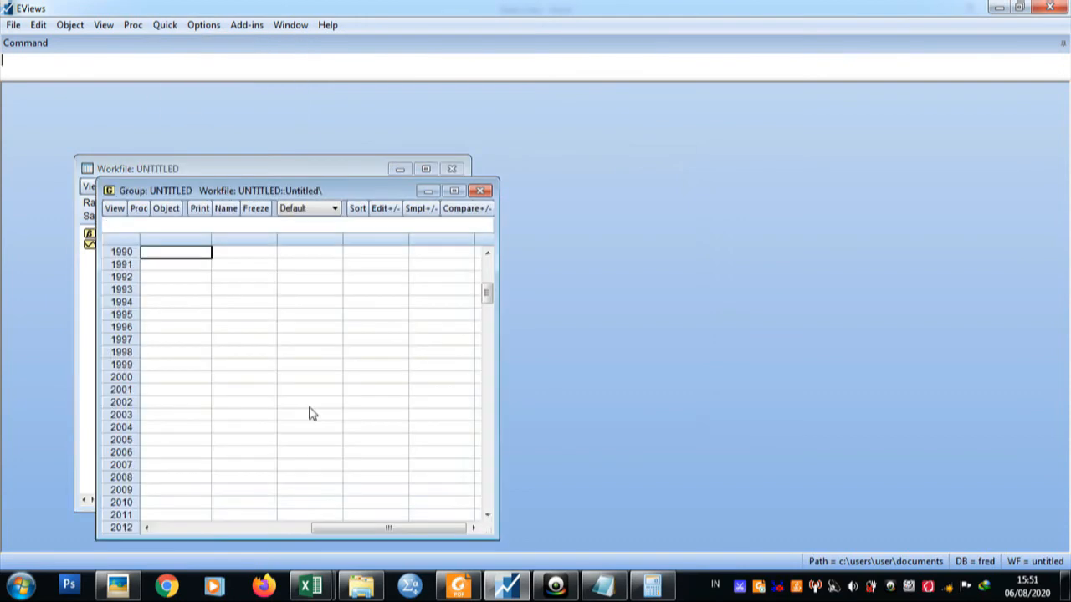
drag(328, 528, 191, 540)
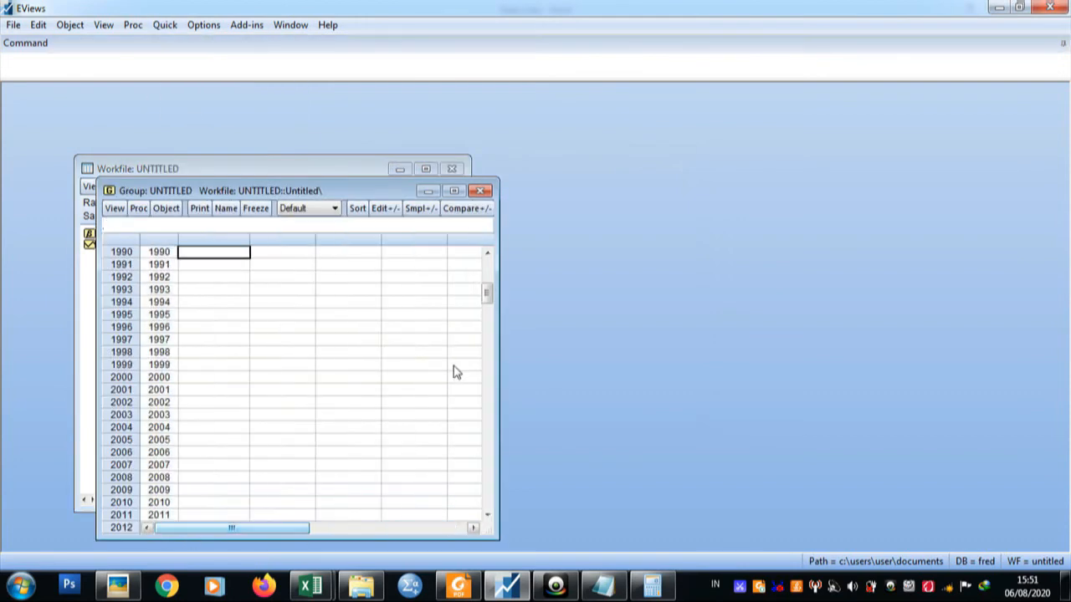
drag(485, 294, 488, 263)
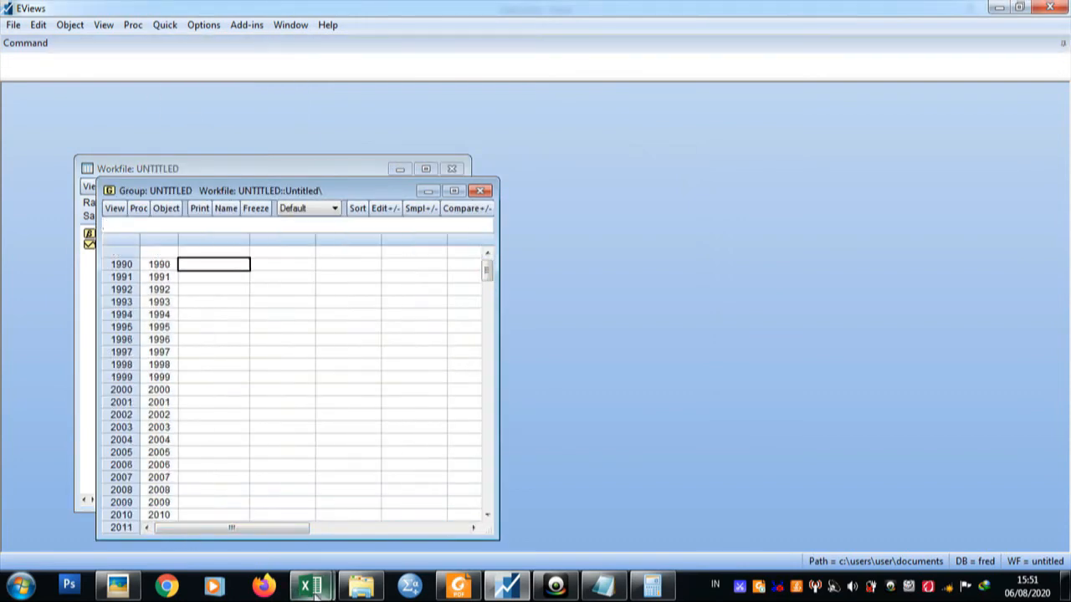
Switch to Data 2.xlsx in Excel and copy the Y and X columns with their headers, D3:E33.
click(352, 535)
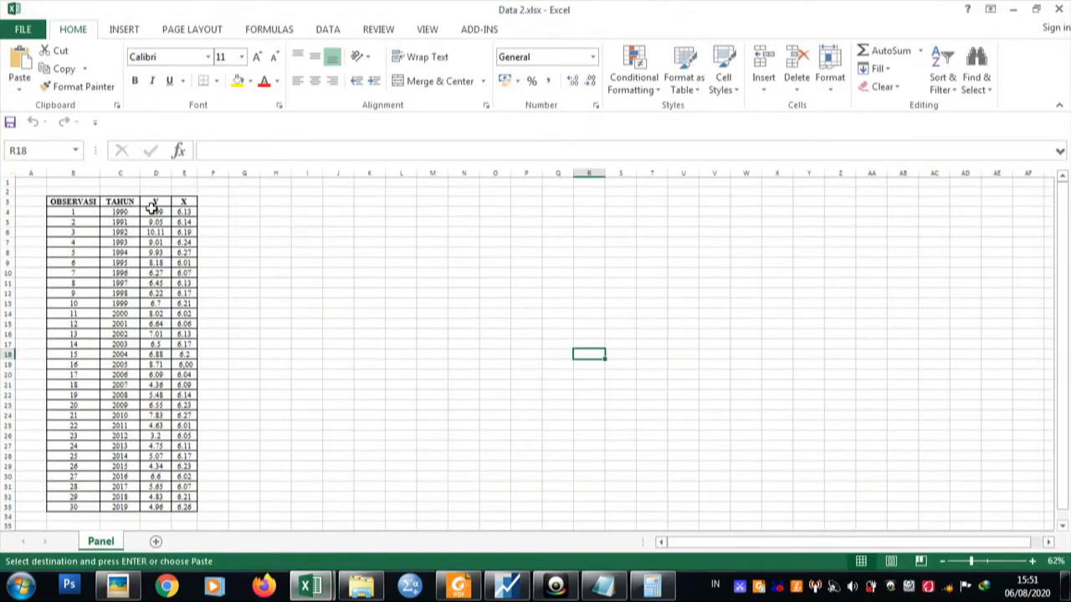
drag(156, 202, 186, 467)
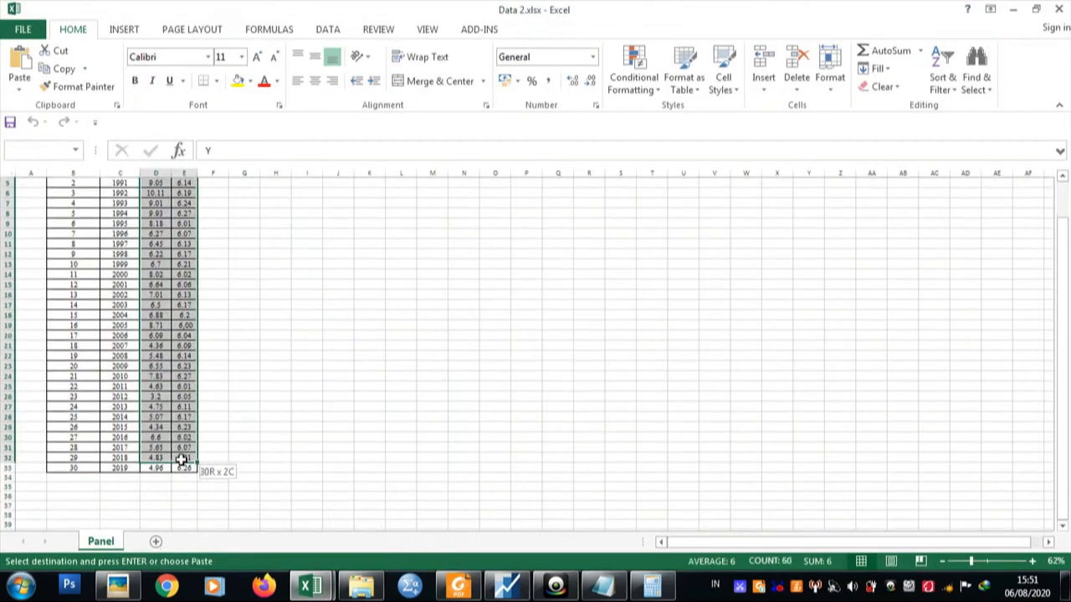
scroll(193, 401, down, 5)
right_click(191, 327)
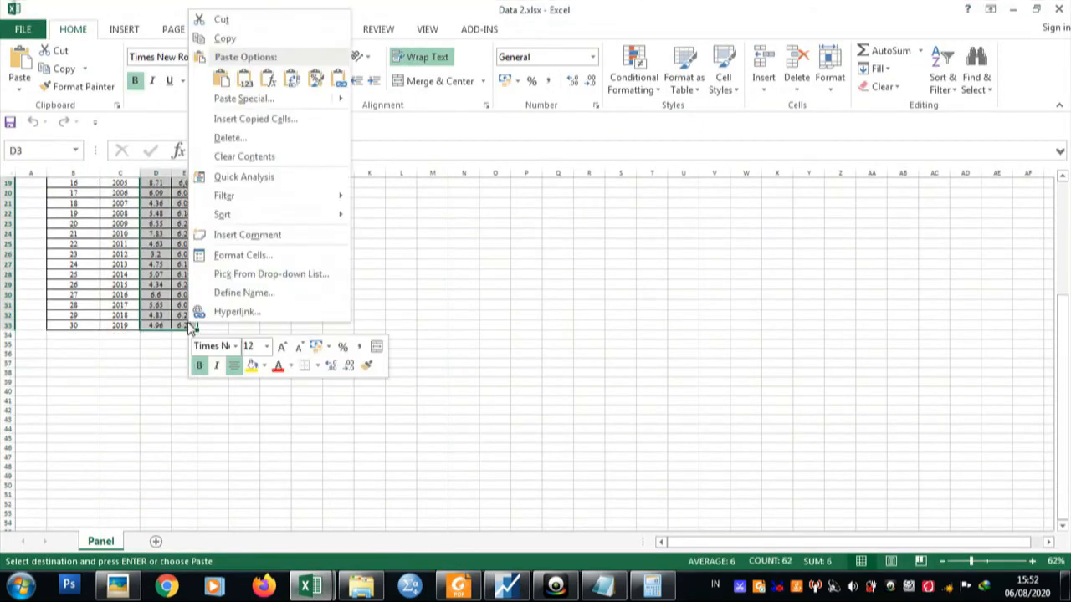
click(276, 39)
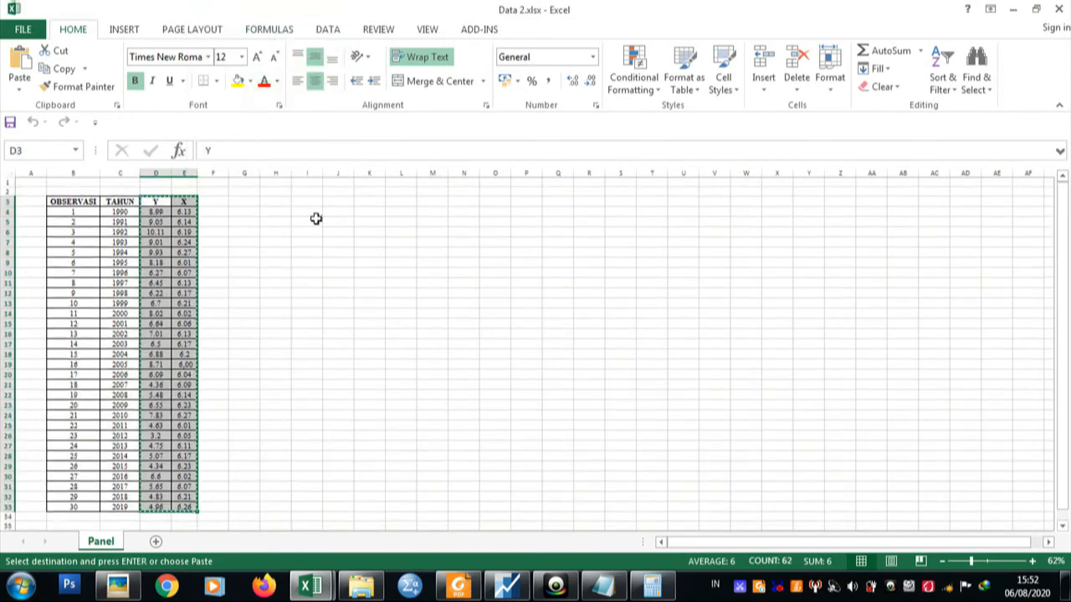
Switch to EViews and paste the copied data into the empty group, with the headers in the series-name row above 1990.
click(506, 586)
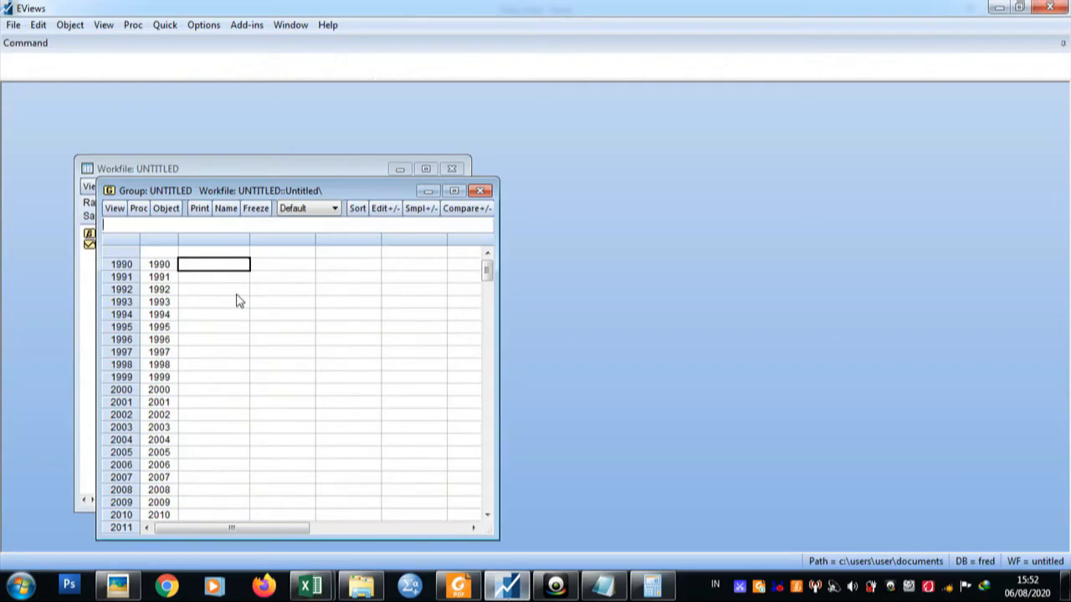
click(224, 256)
key(ctrl+v)
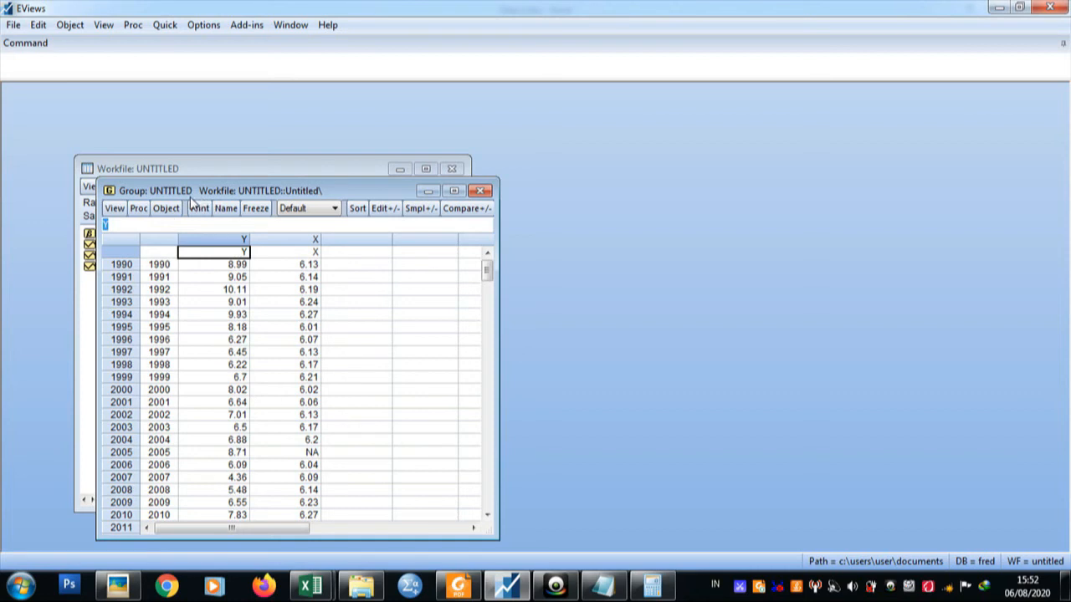
Estimate the least squares equation y c x from the group over 1990–2019 and place its output beside the group.
click(138, 208)
click(152, 223)
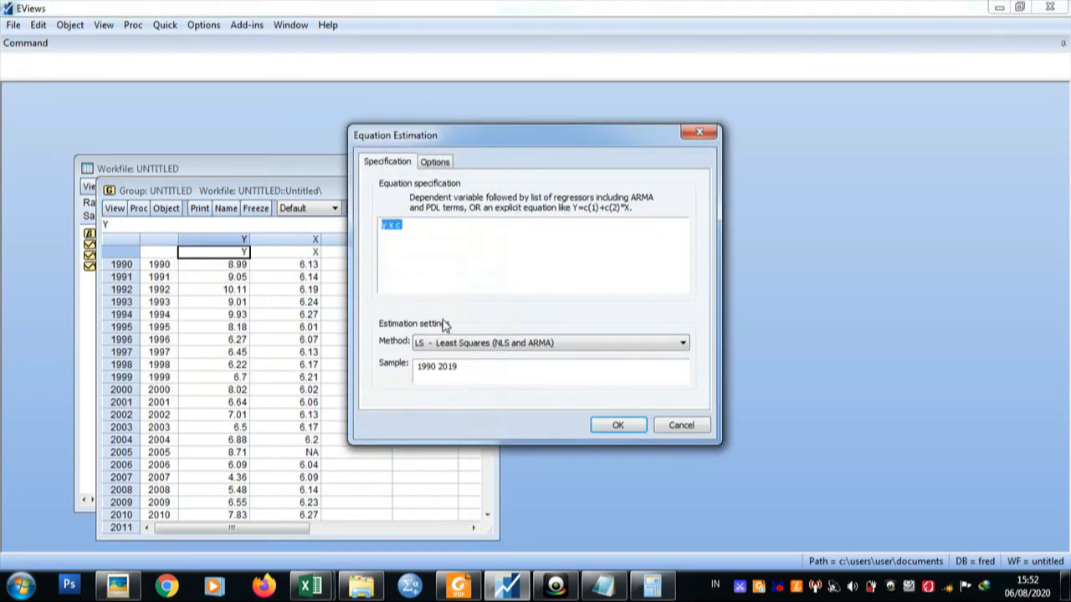
click(409, 234)
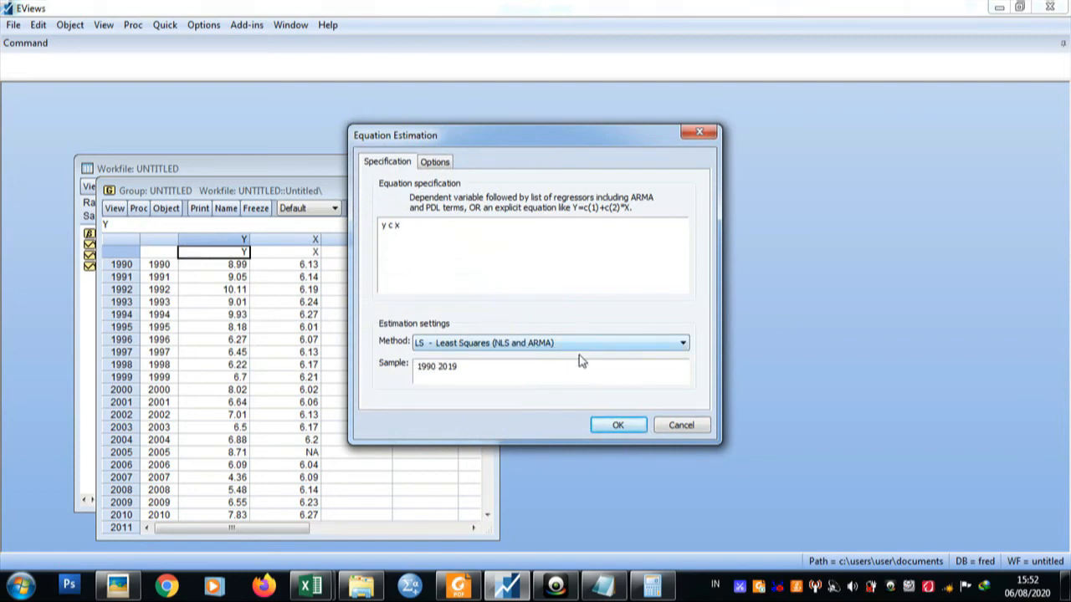
click(624, 424)
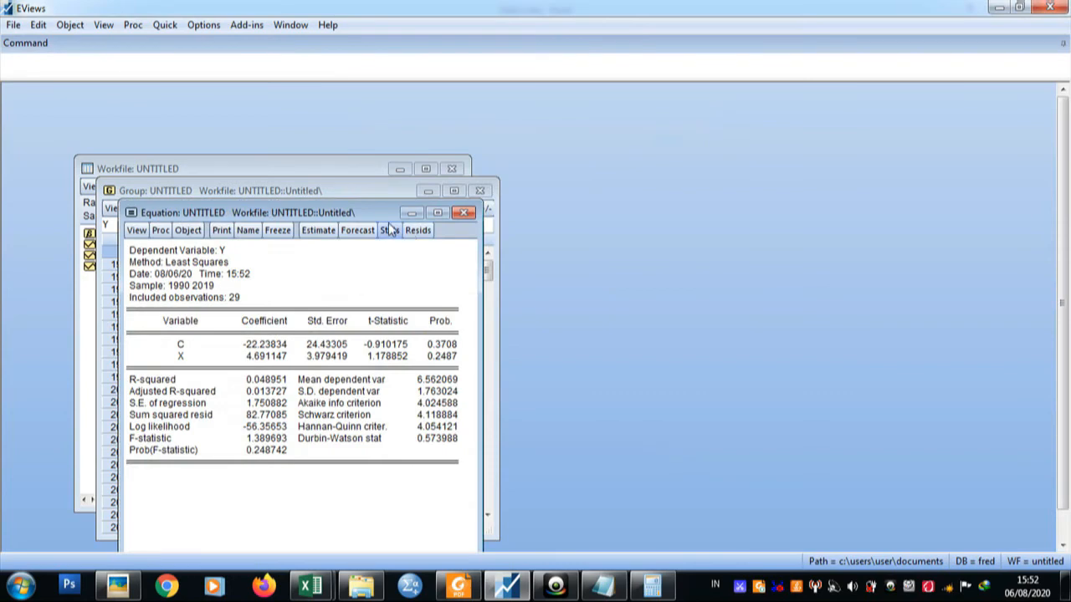
drag(409, 192, 808, 159)
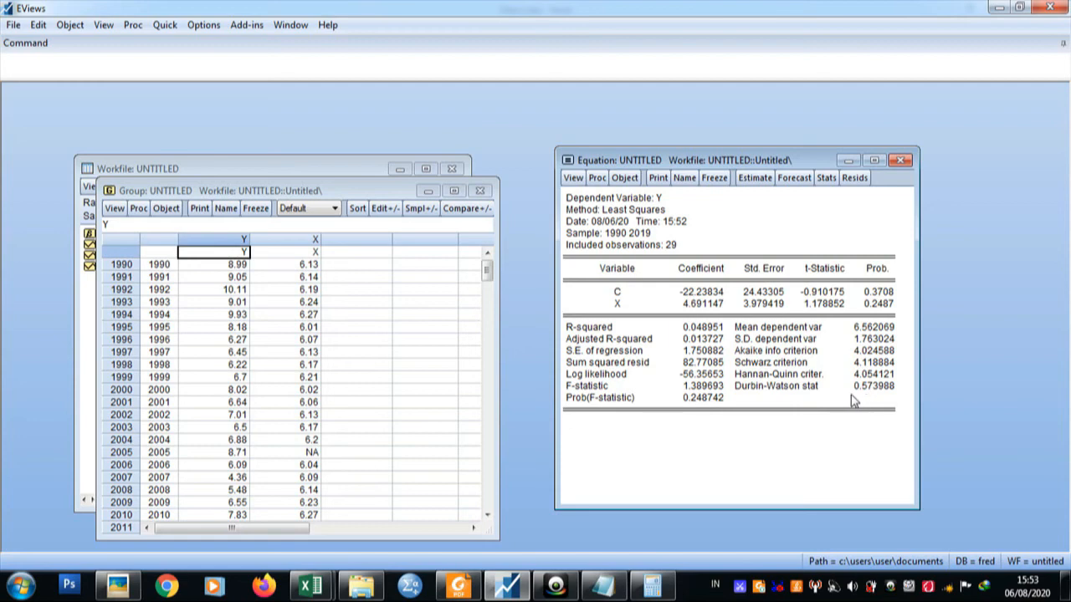
Run the Serial Correlation LM Test with 2 lags on the y c x equation and widen its output window.
click(766, 365)
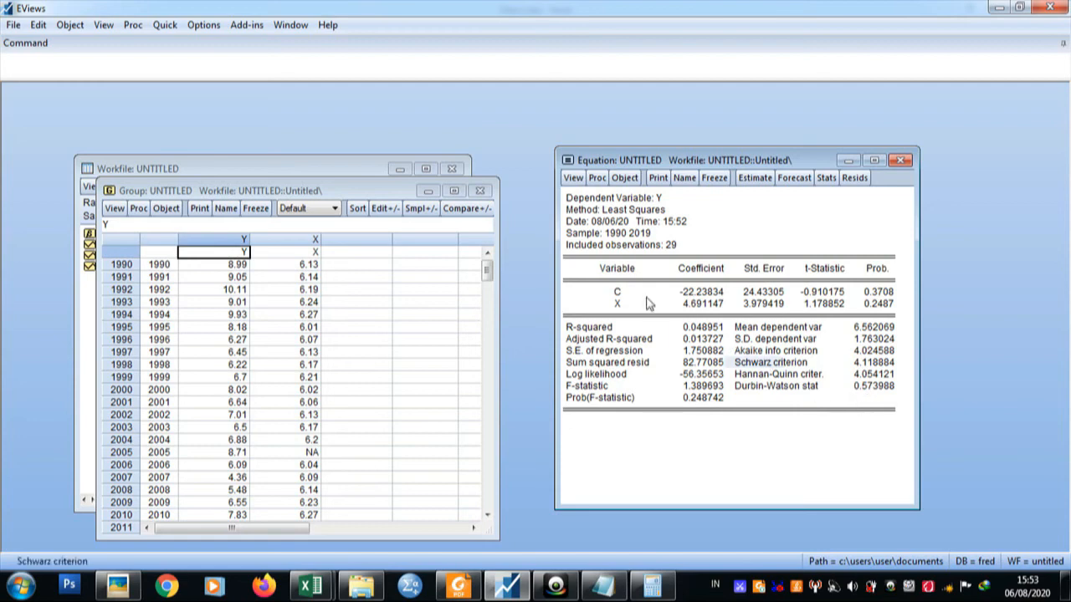
click(574, 180)
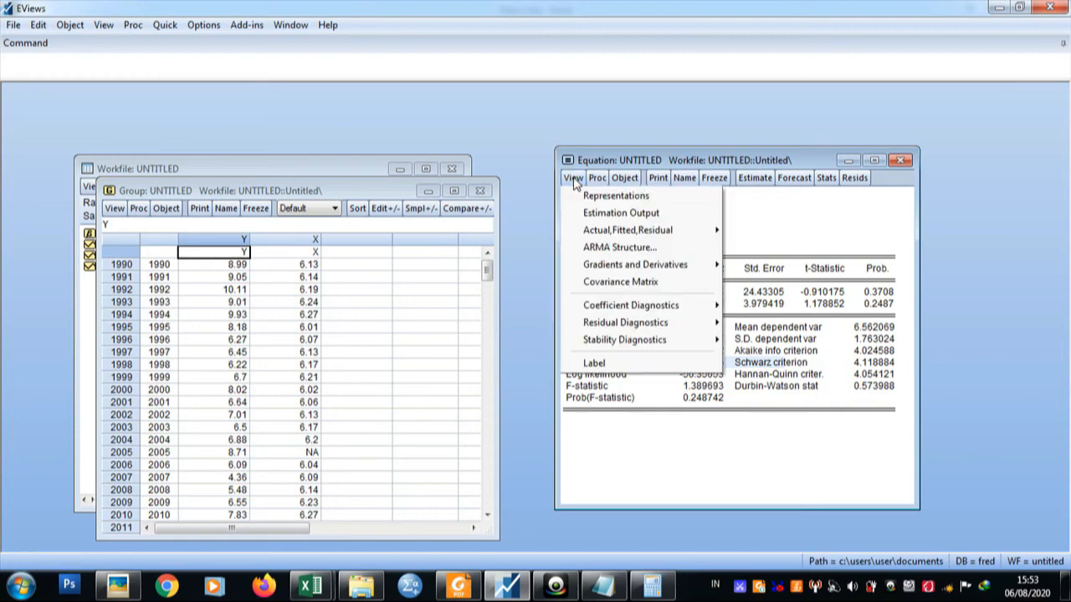
mouse_move(608, 312)
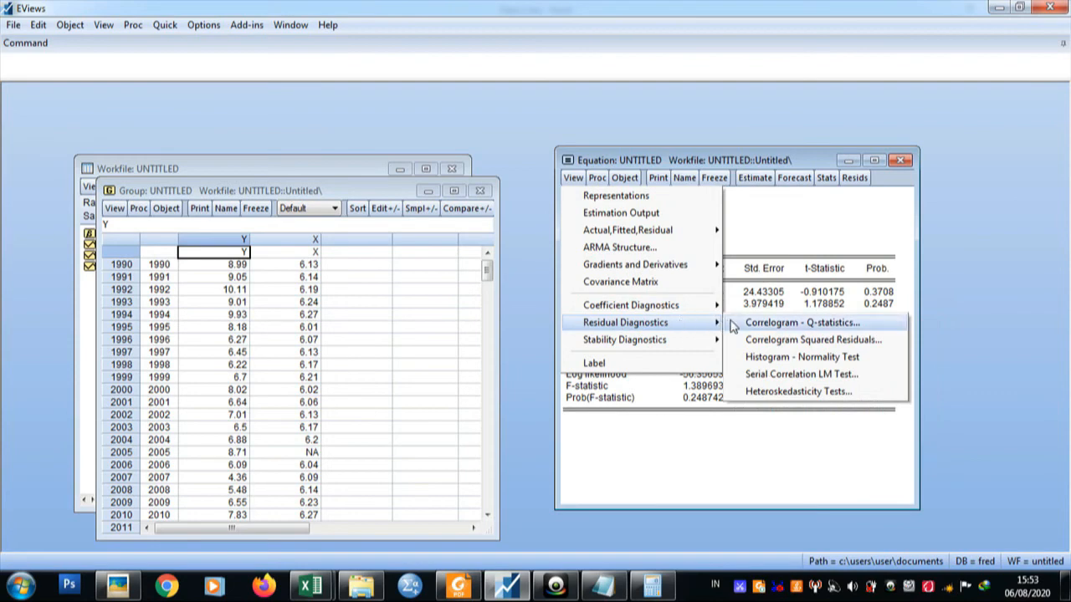
click(758, 374)
click(705, 361)
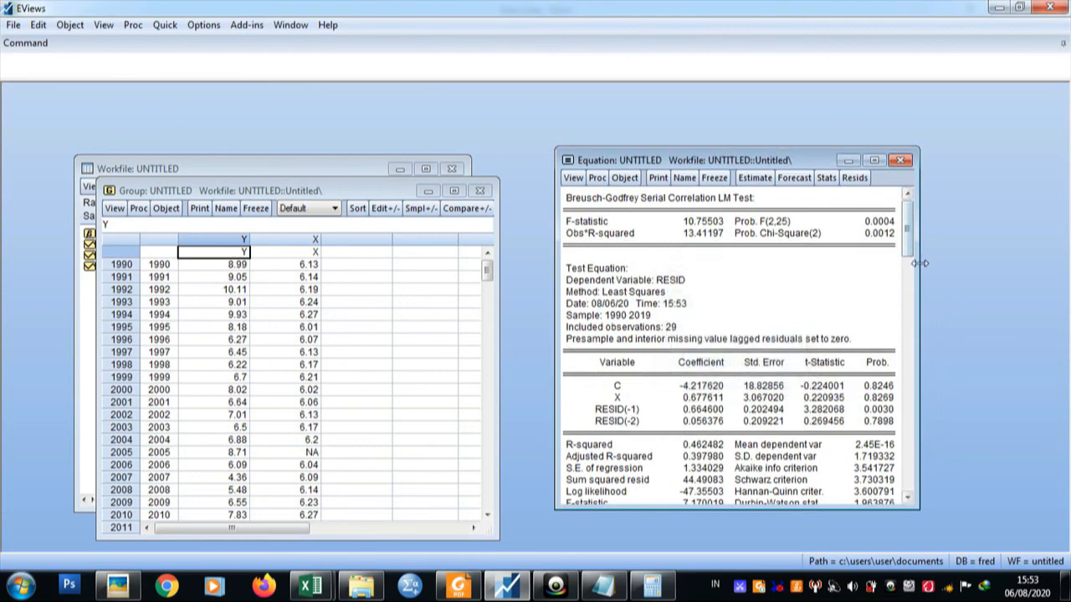
drag(919, 259, 958, 268)
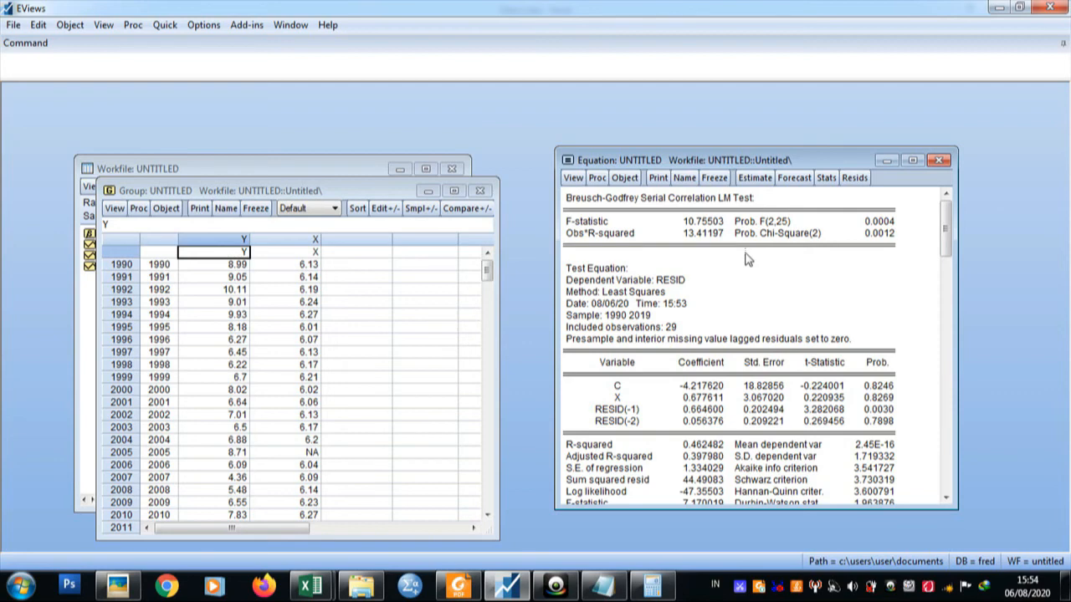
Generate the series res1=resid in the workfile and view its values.
click(335, 168)
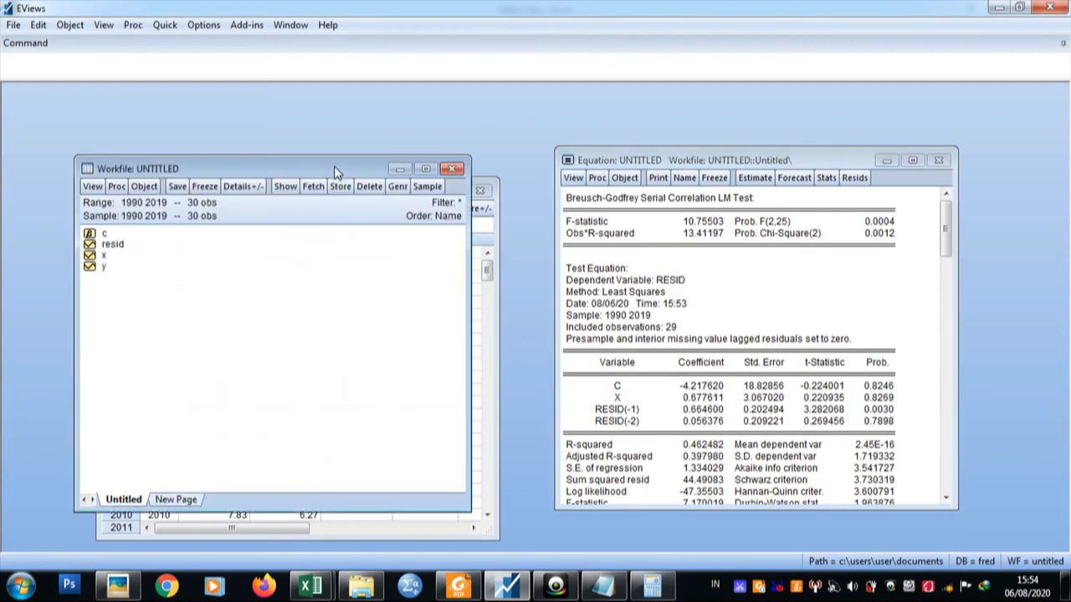
click(397, 186)
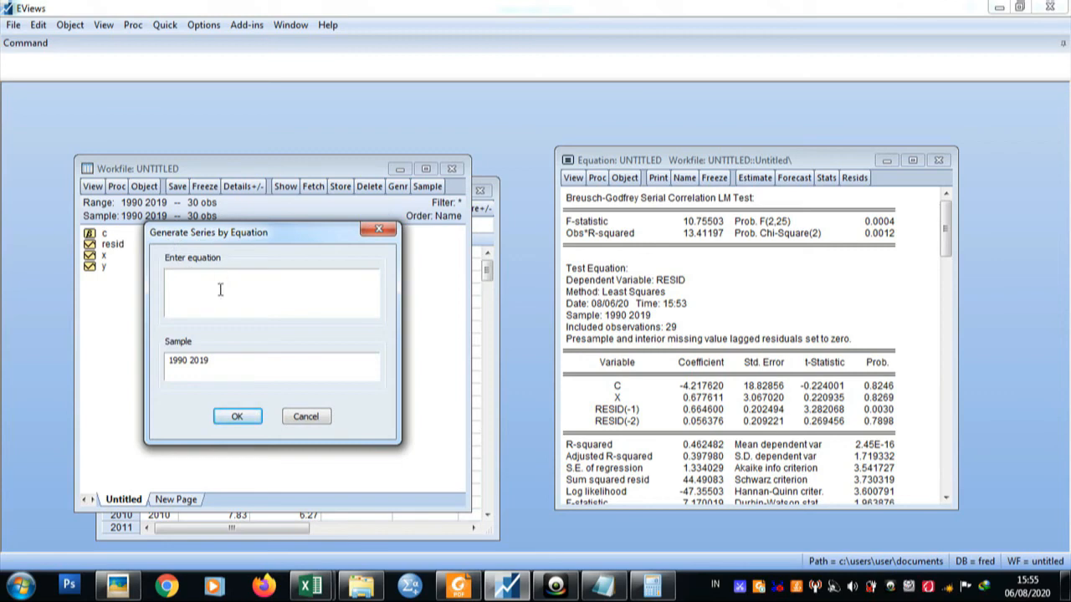
text(1=resid)
click(238, 416)
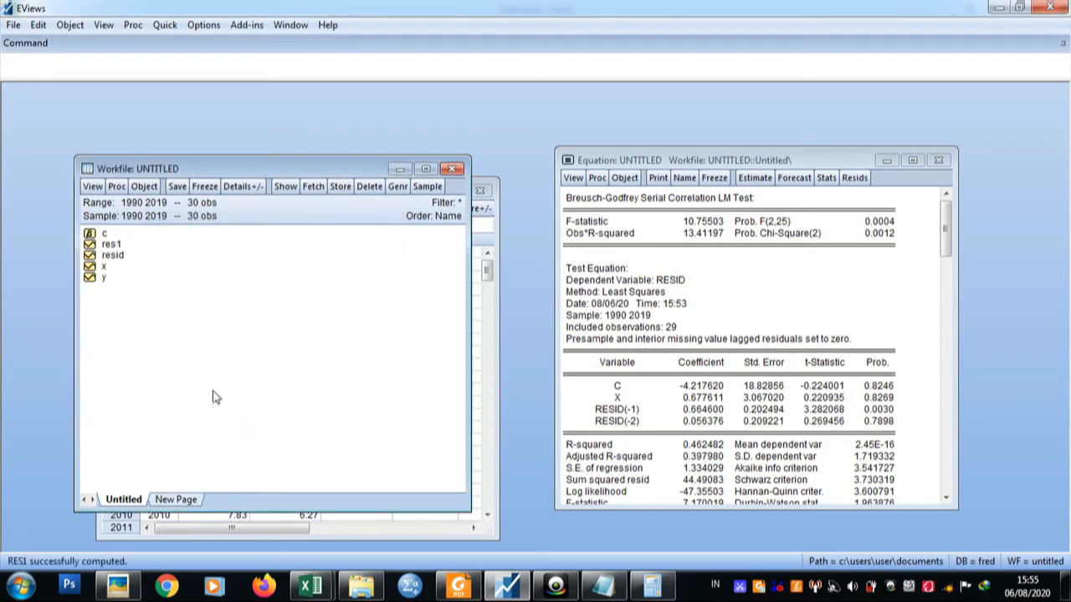
double_click(112, 245)
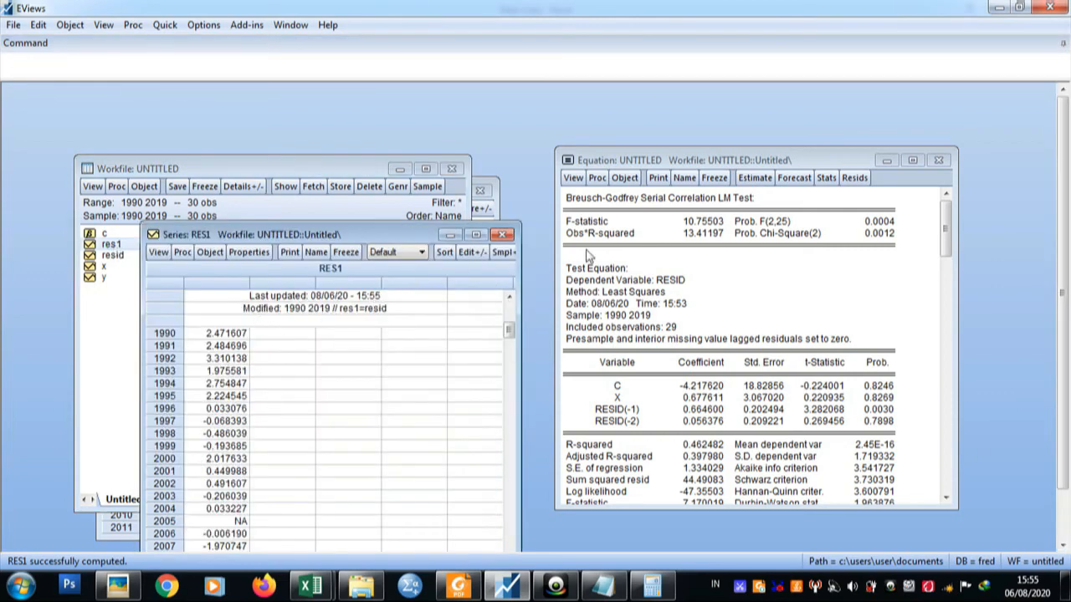
click(503, 235)
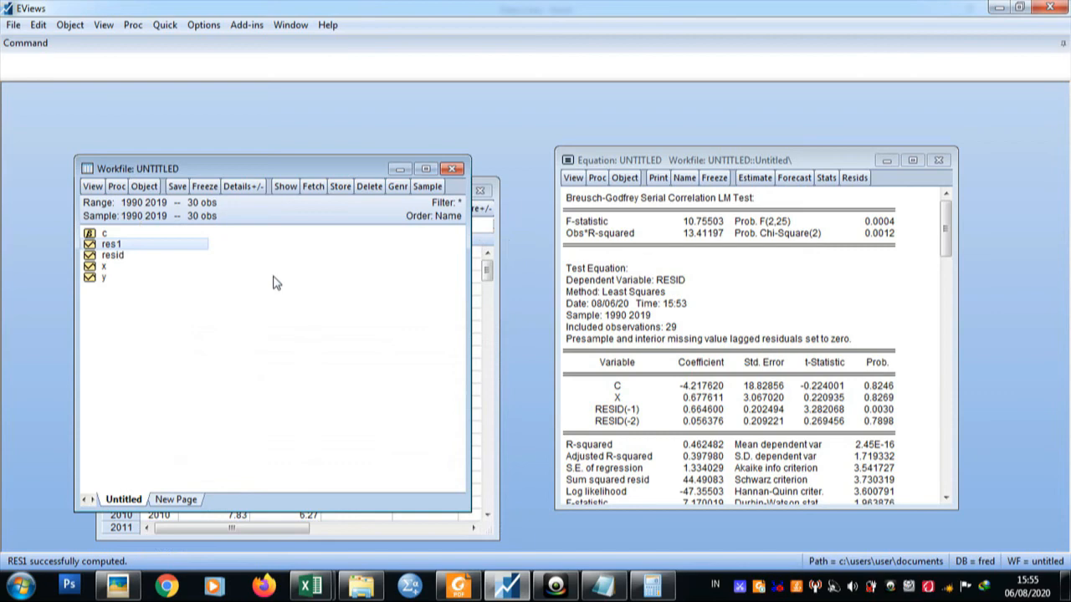
Generate the series Y1=x*(Y-1) over the 1990–2019 sample and view its values.
click(398, 187)
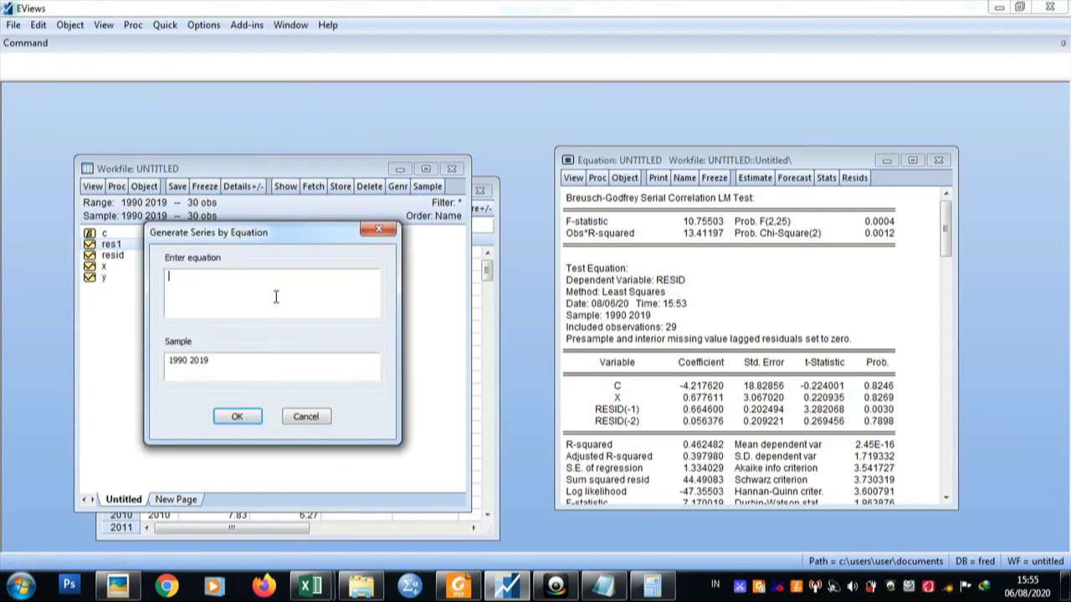
key(Caps_Lock)
text(Y1=)
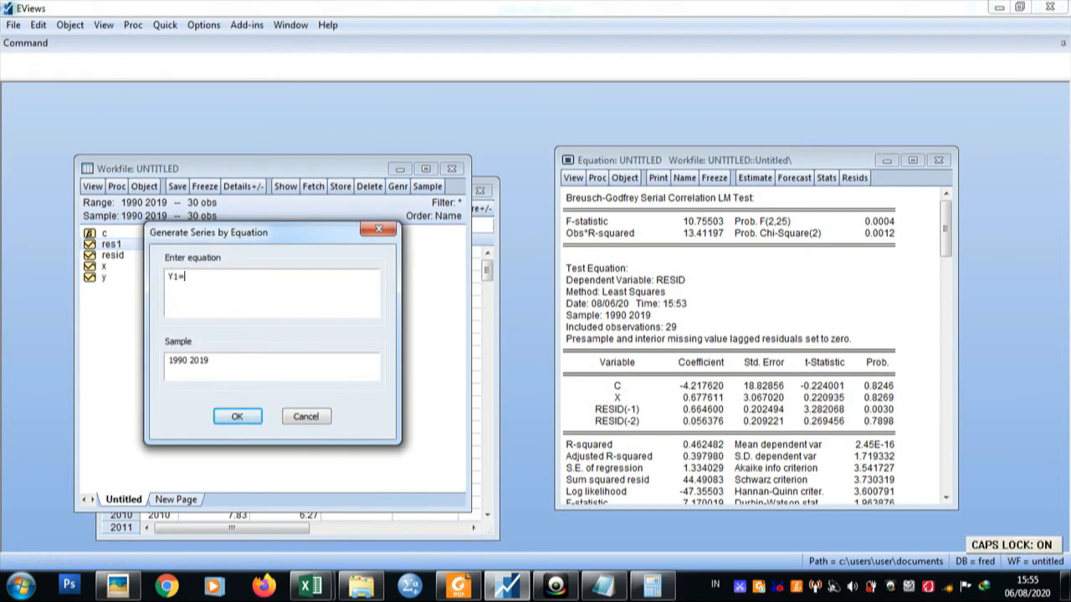
key(Caps_Lock)
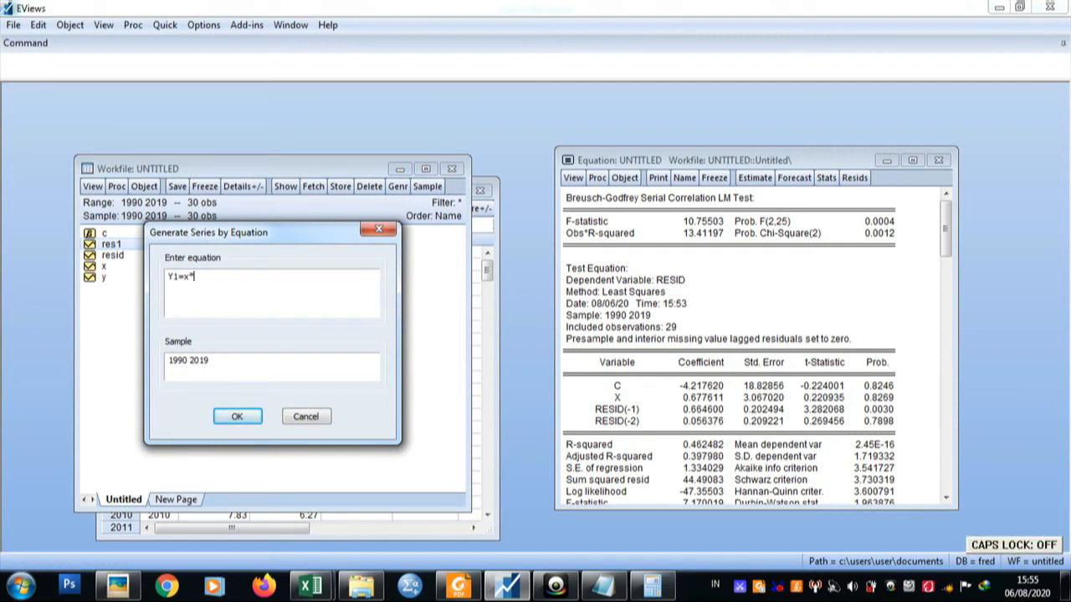
text(1=x*()
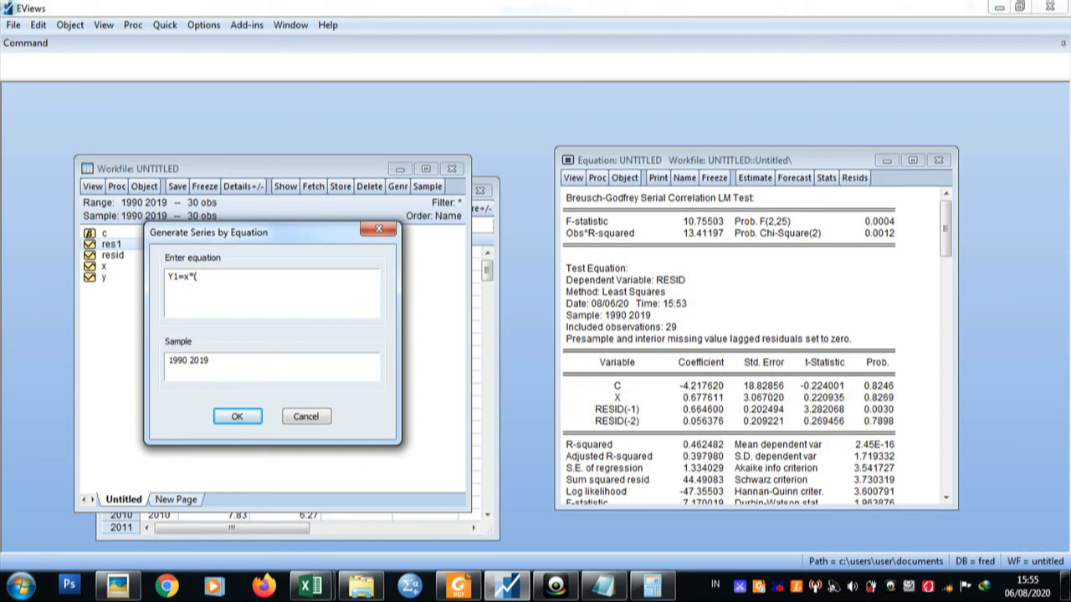
key(Caps_Lock)
text(Y-1)
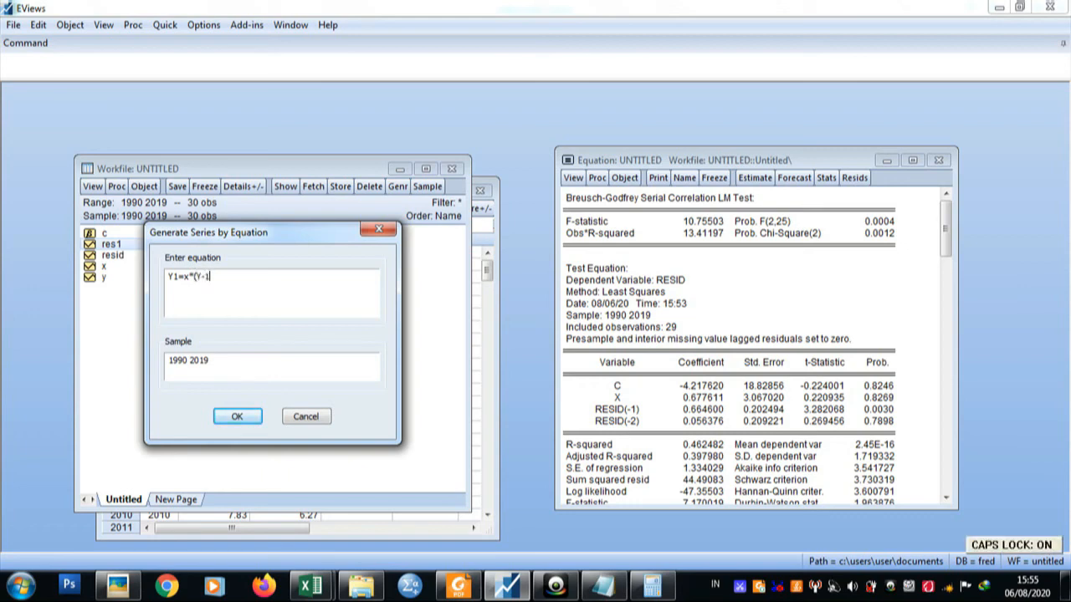
text())
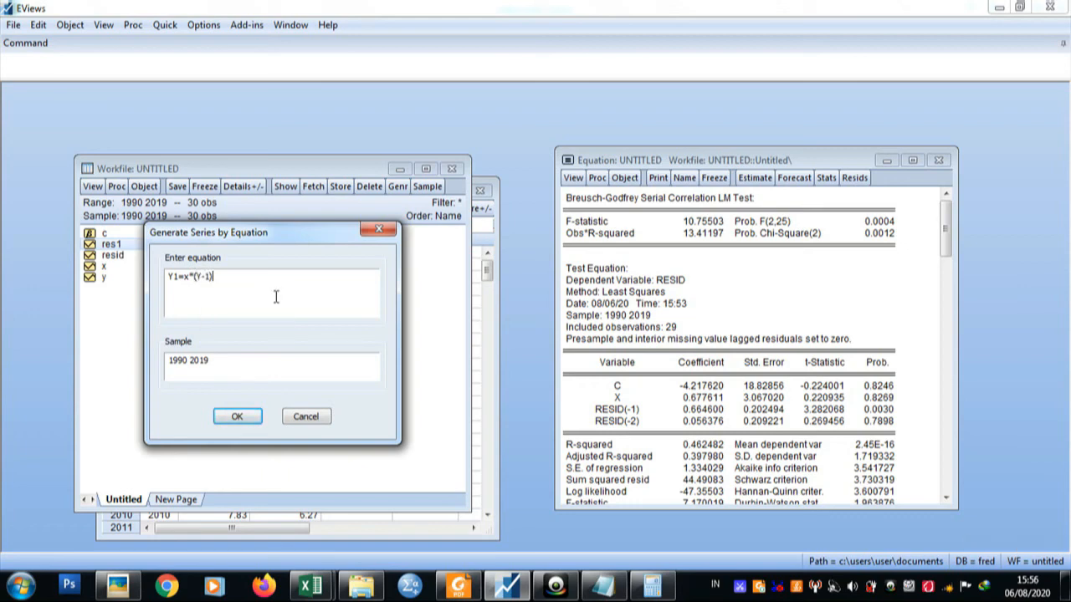
click(239, 416)
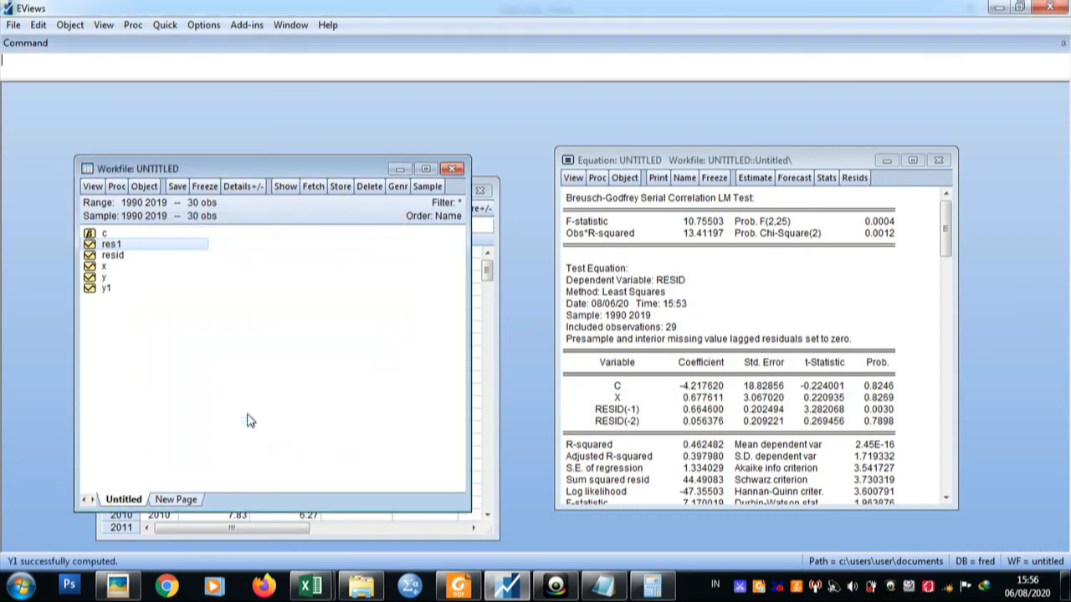
double_click(102, 289)
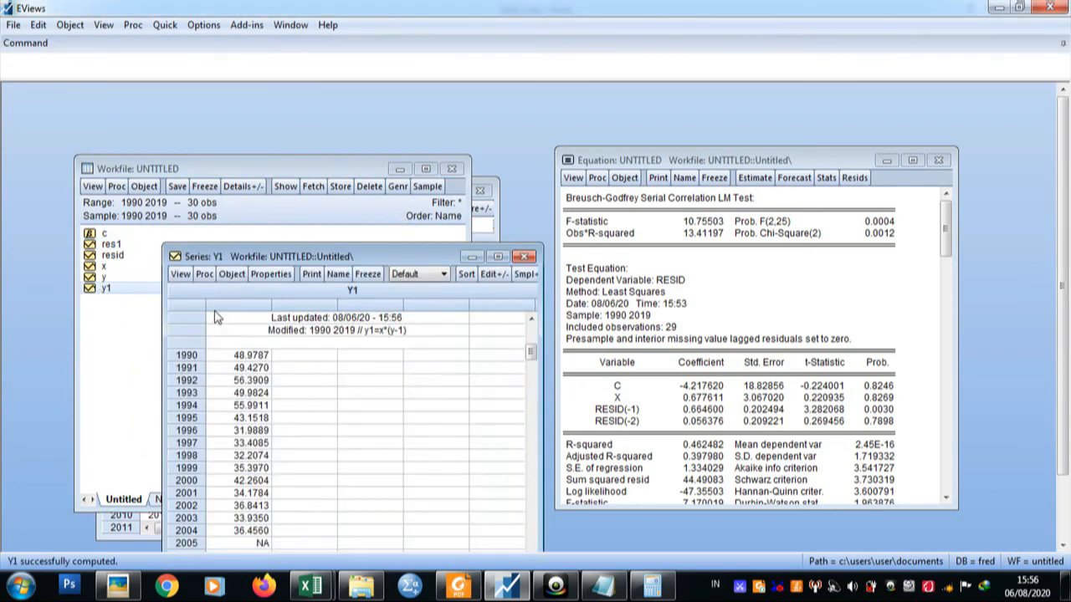
click(526, 257)
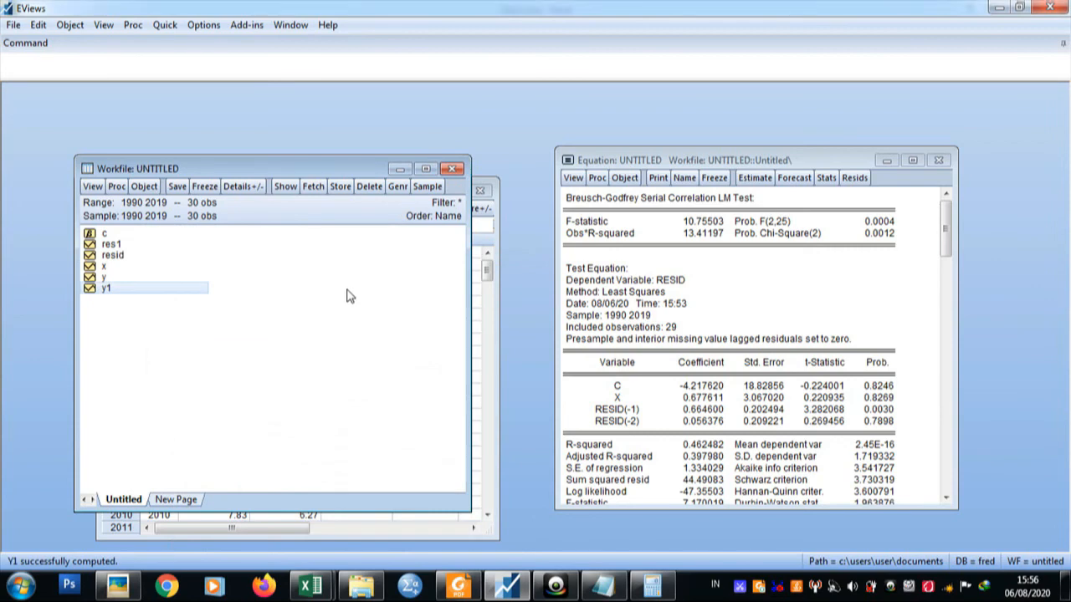
Generate the series Y2=Y-Y1 over the 1990–2019 sample.
click(397, 186)
key(Caps_Lock)
text(Y2=)
text(Y)
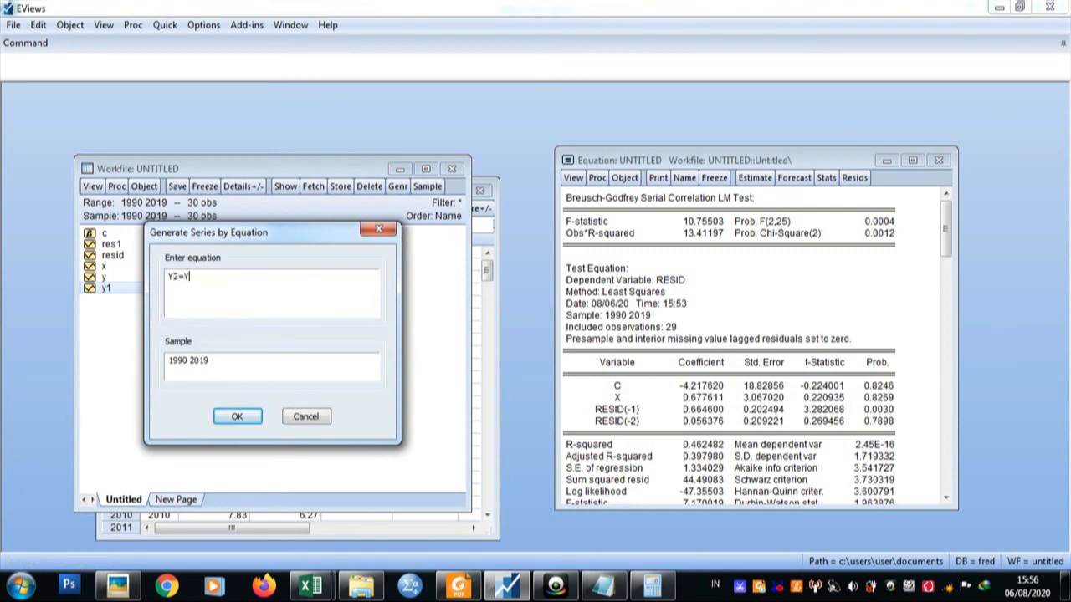
text(-Y1)
click(242, 417)
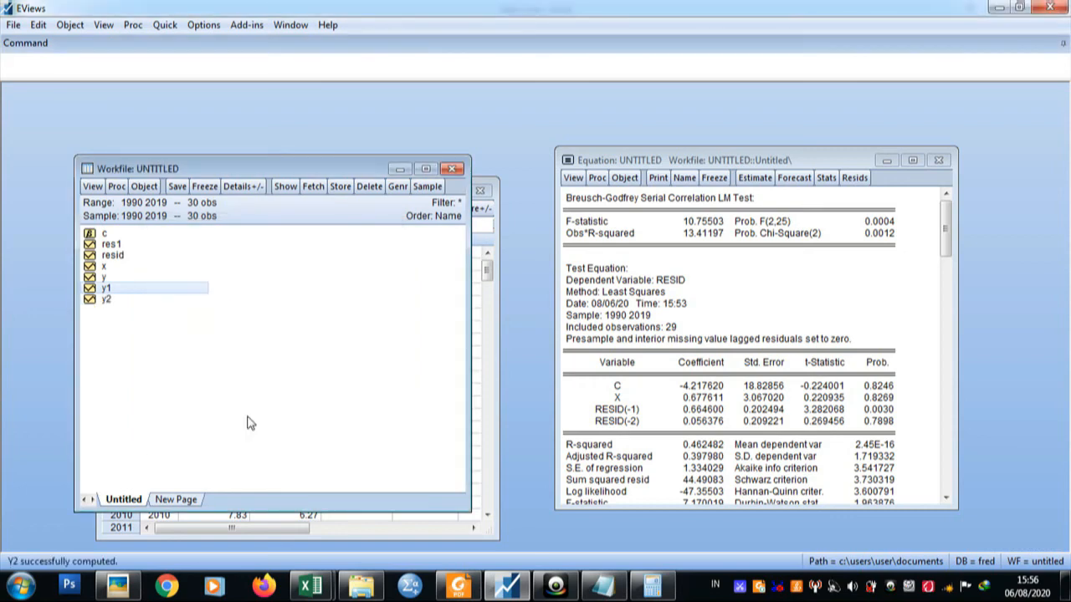
View the values of the generated series y2.
double_click(110, 300)
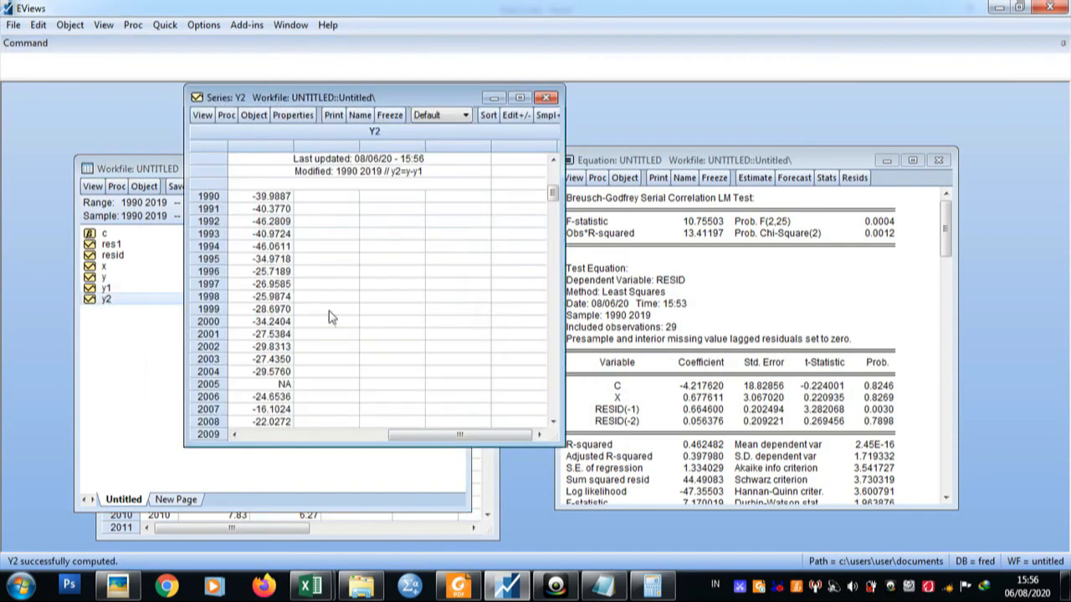
click(546, 97)
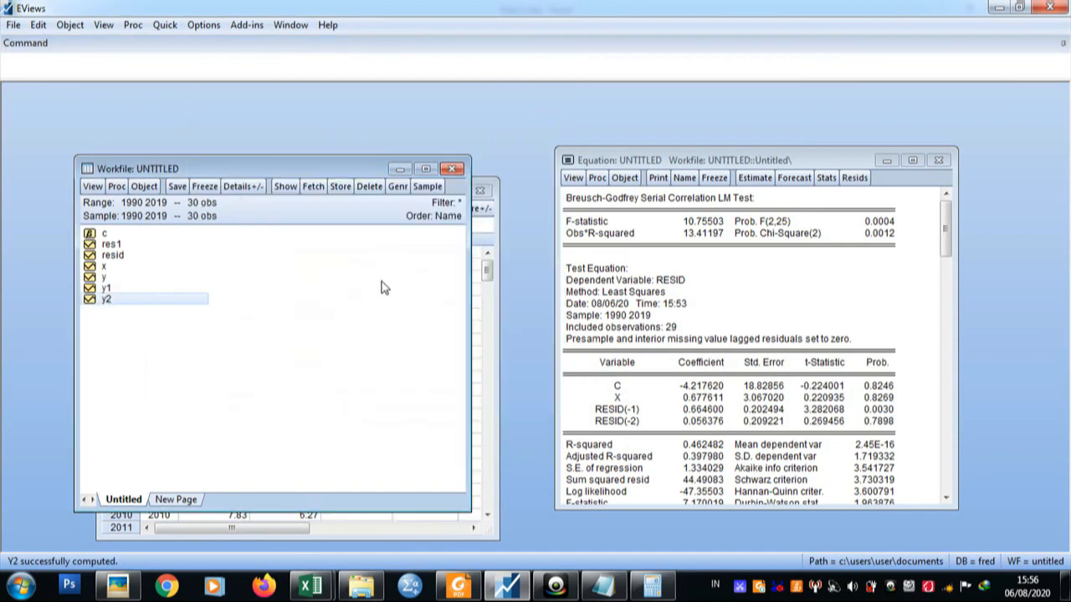
Generate the series X1=x*(X-1) over the 1990–2019 sample.
click(399, 187)
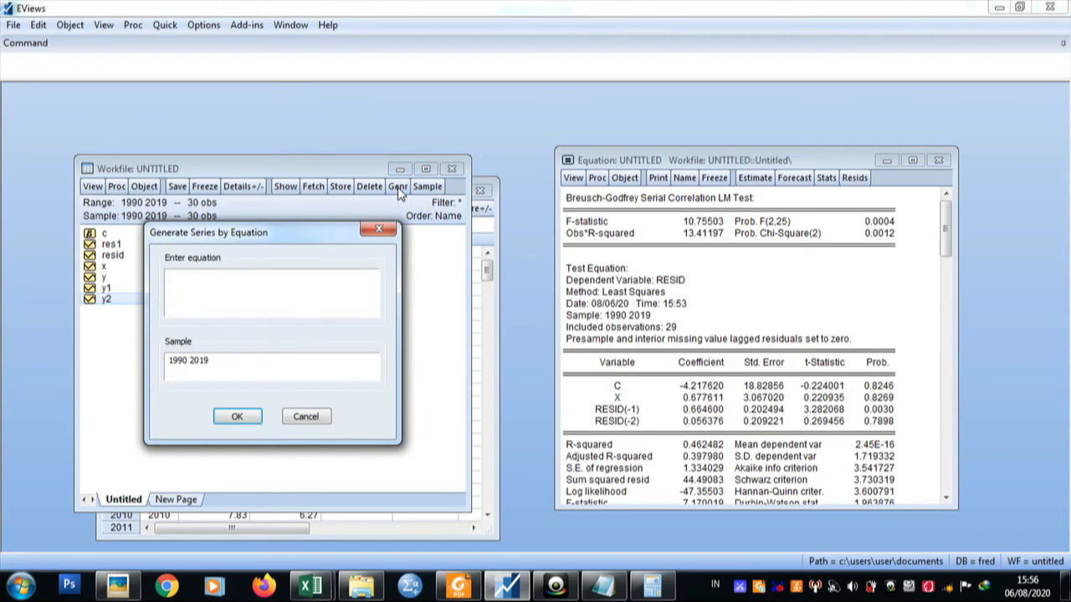
text(X1)
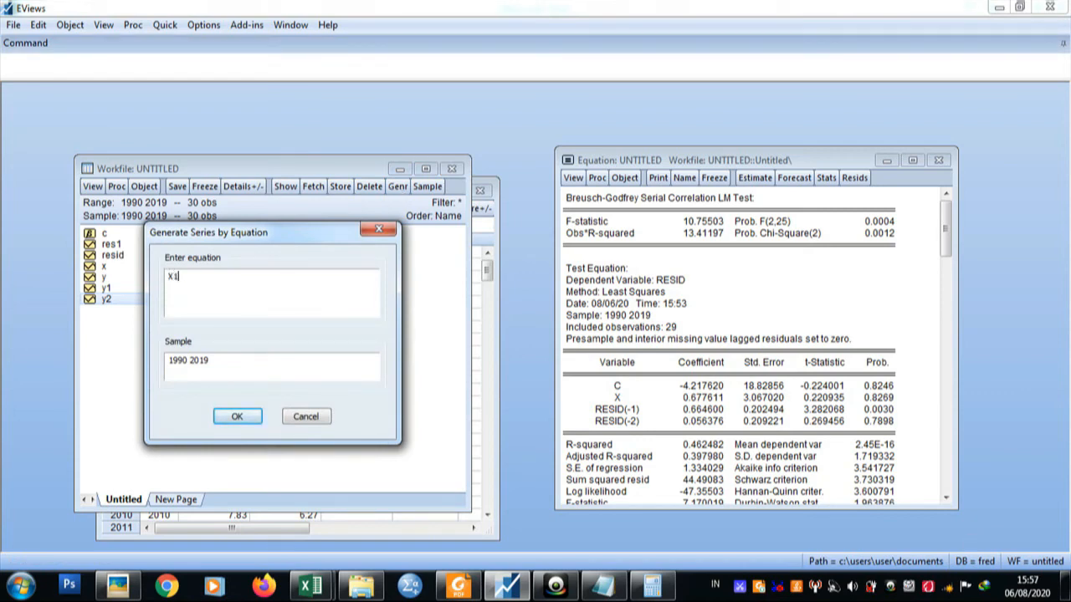
text(=)
key(Caps_Lock)
text(x)
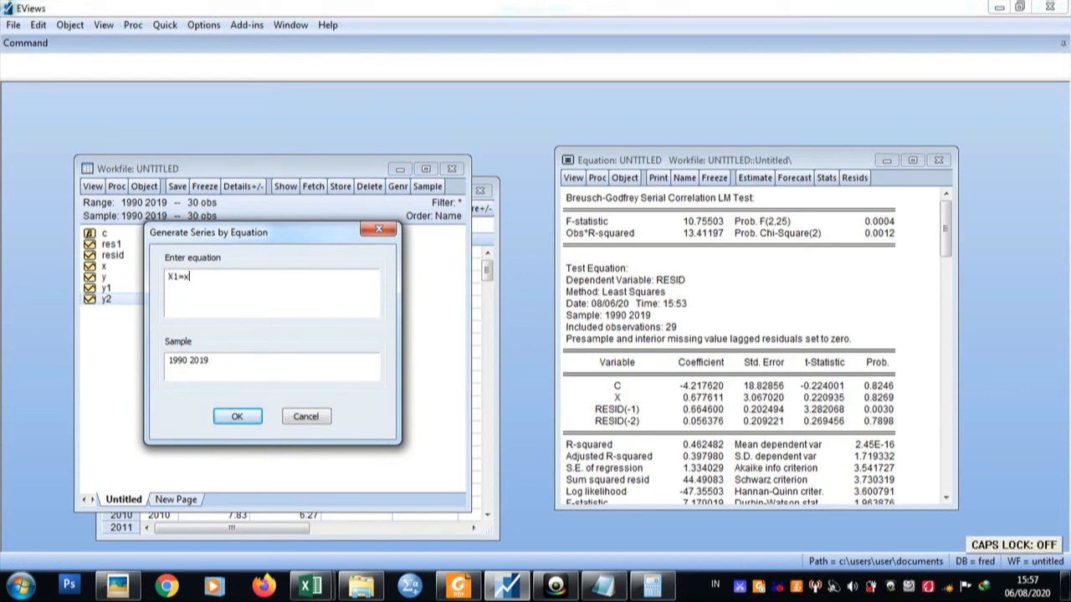
text(^()
key(Caps_Lock)
text(X-1))
click(238, 418)
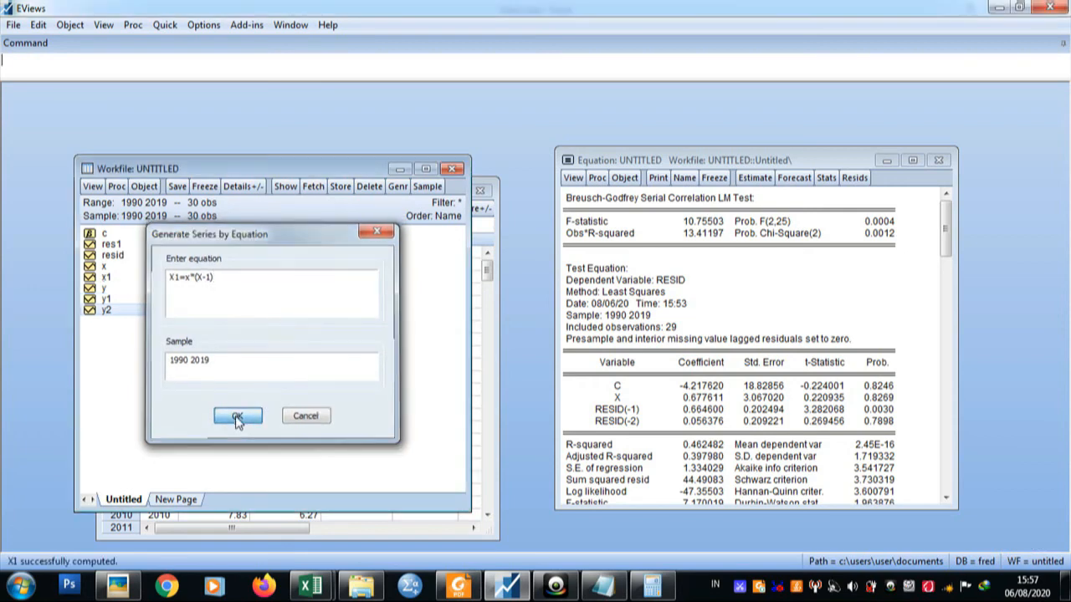
Generate the series X2=X-X1 over the 1990–2019 sample.
click(398, 186)
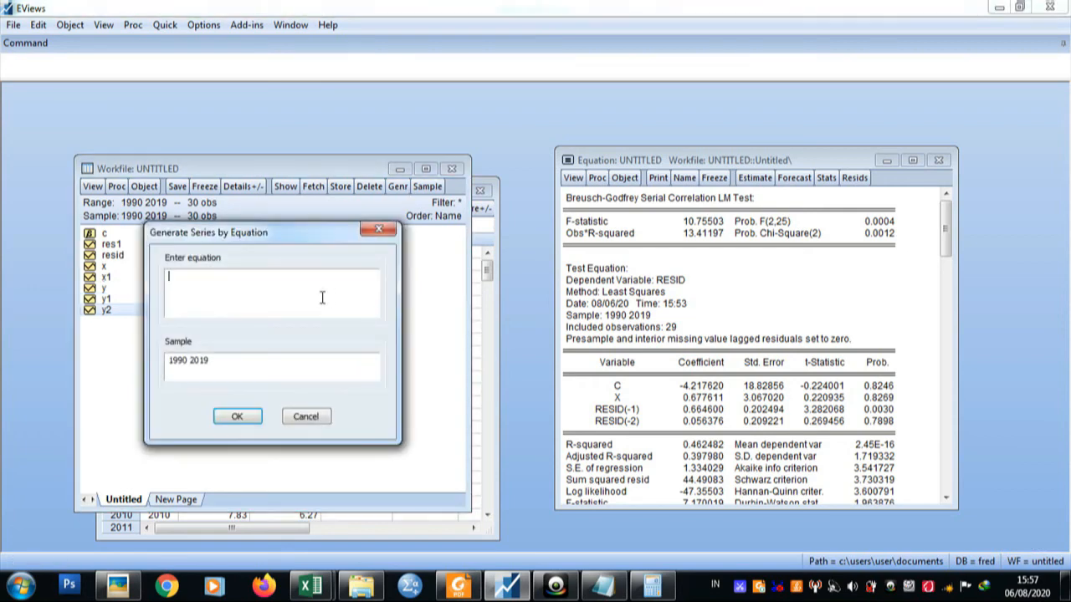
text(X2=X-X1)
click(238, 416)
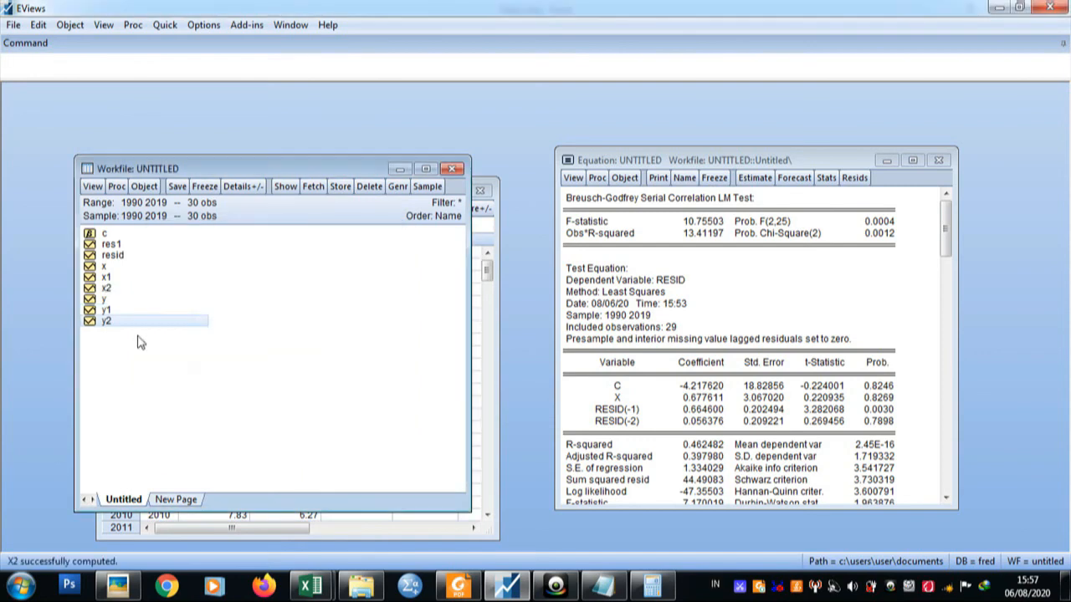
View the values of the series x1 and x2 in turn, closing each series window.
double_click(107, 278)
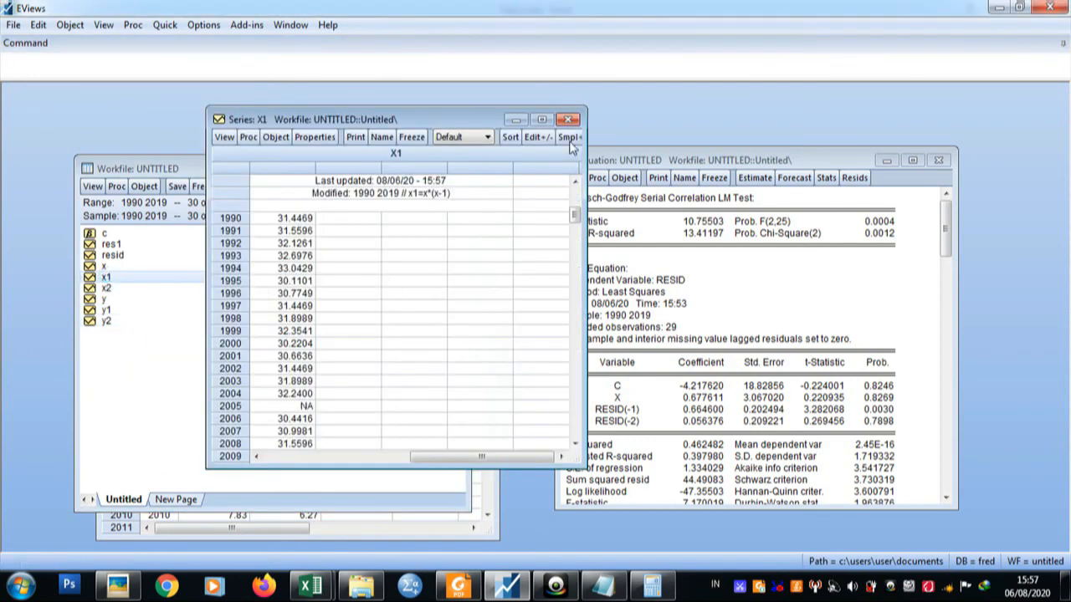
click(568, 120)
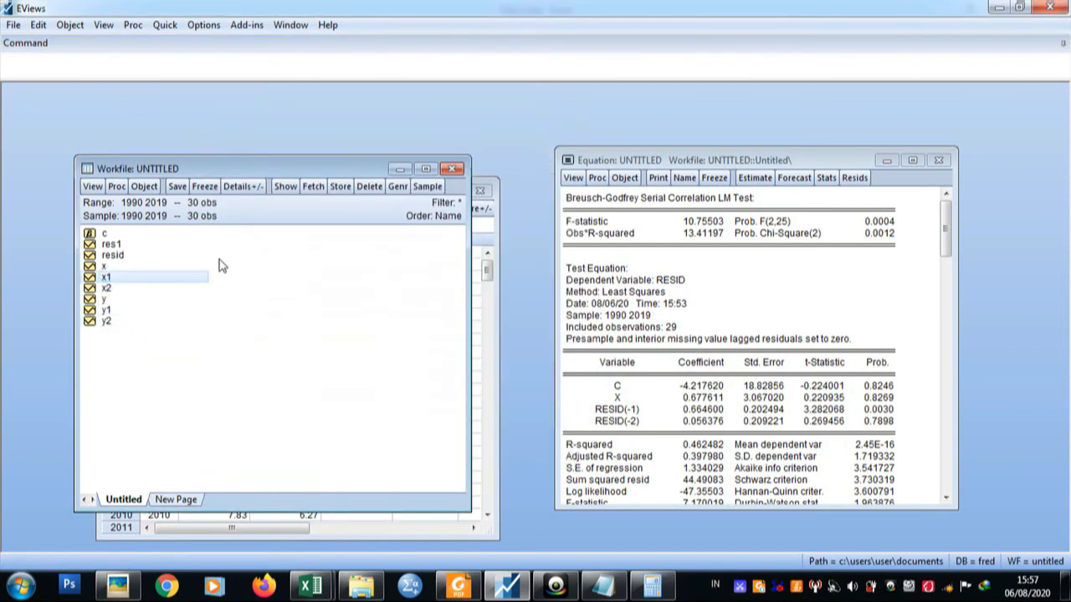
double_click(117, 290)
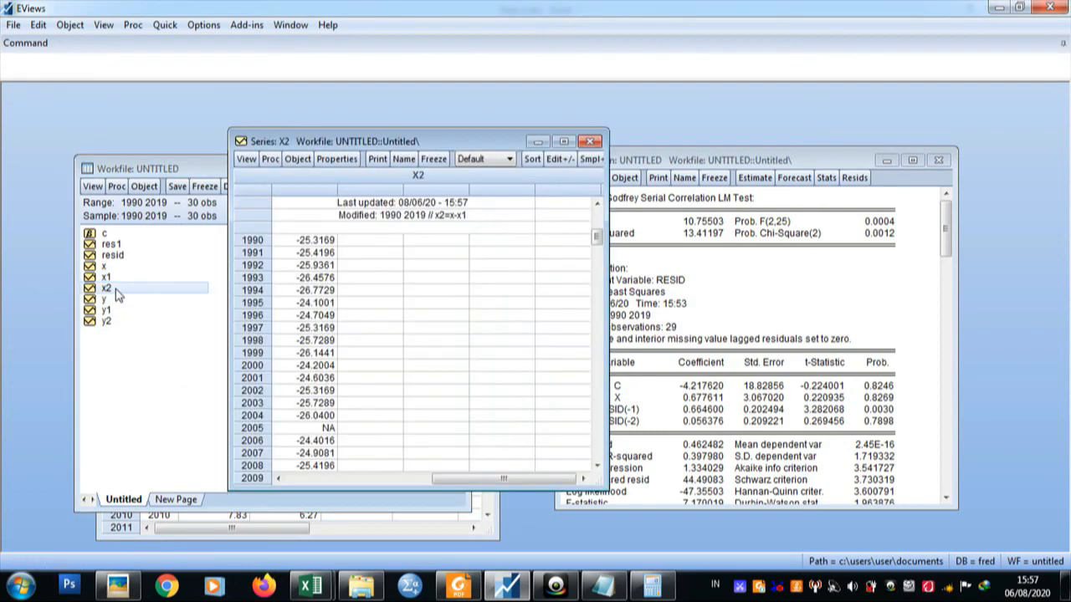
click(592, 141)
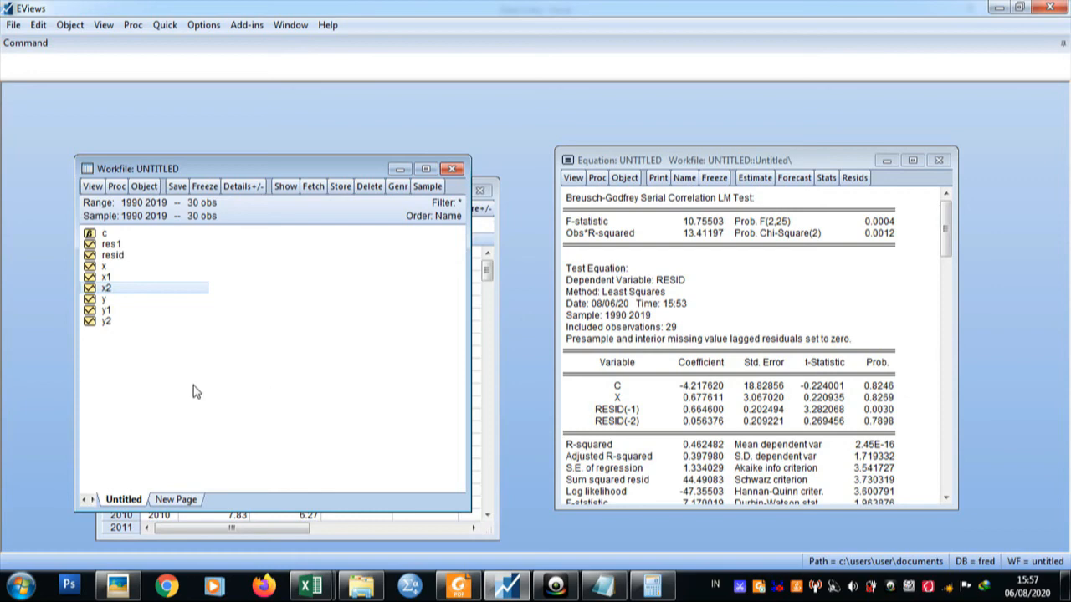
Open the series y2, x1 and x2 together as a group, deleting the previous untitled group.
click(107, 323)
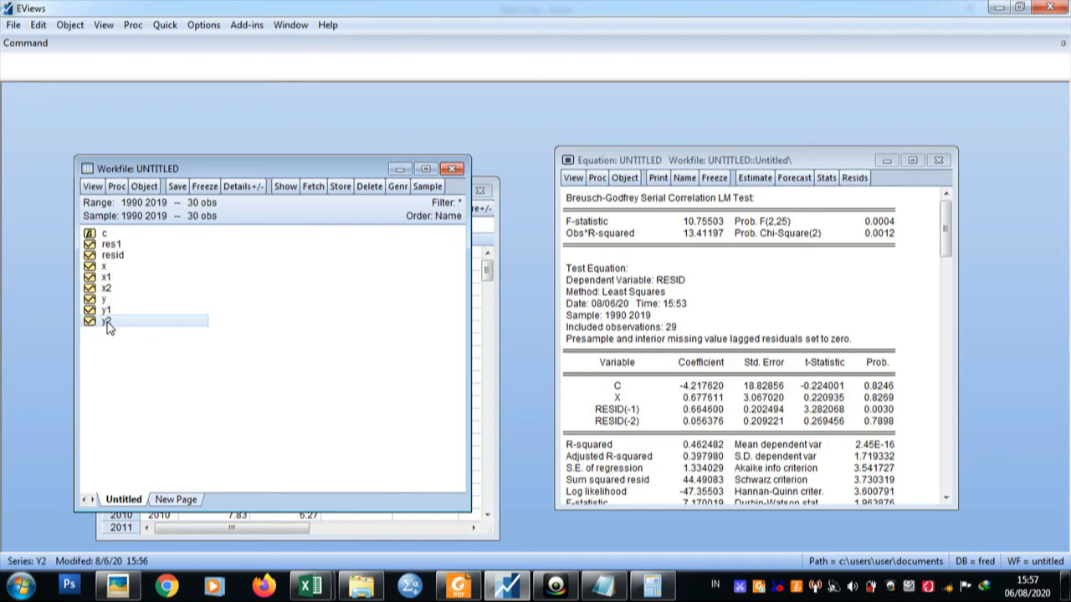
ctrl+click(117, 278)
ctrl+click(116, 290)
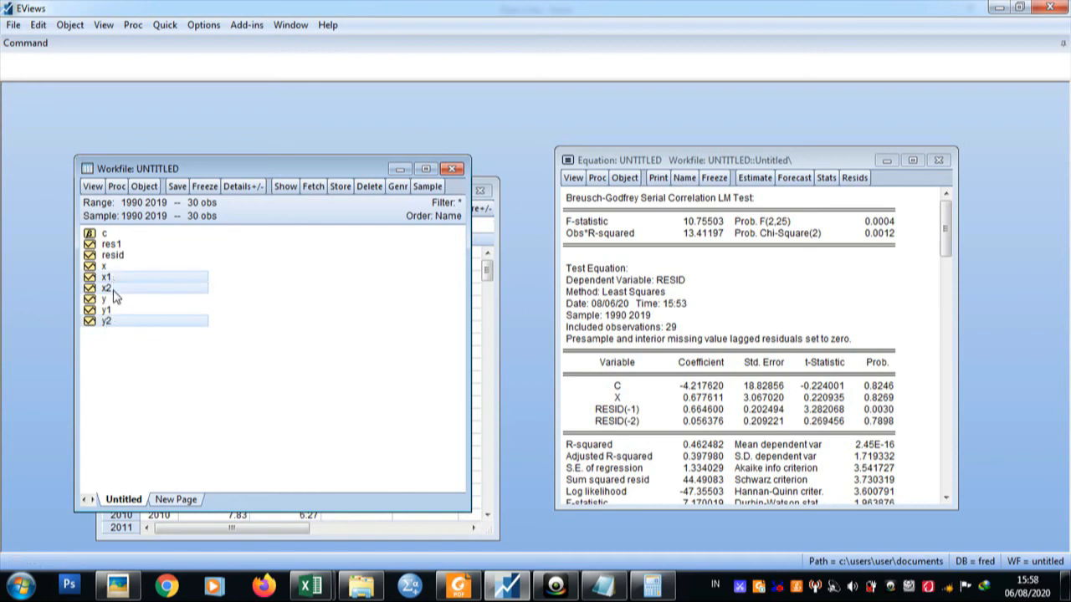
right_click(201, 291)
mouse_move(358, 299)
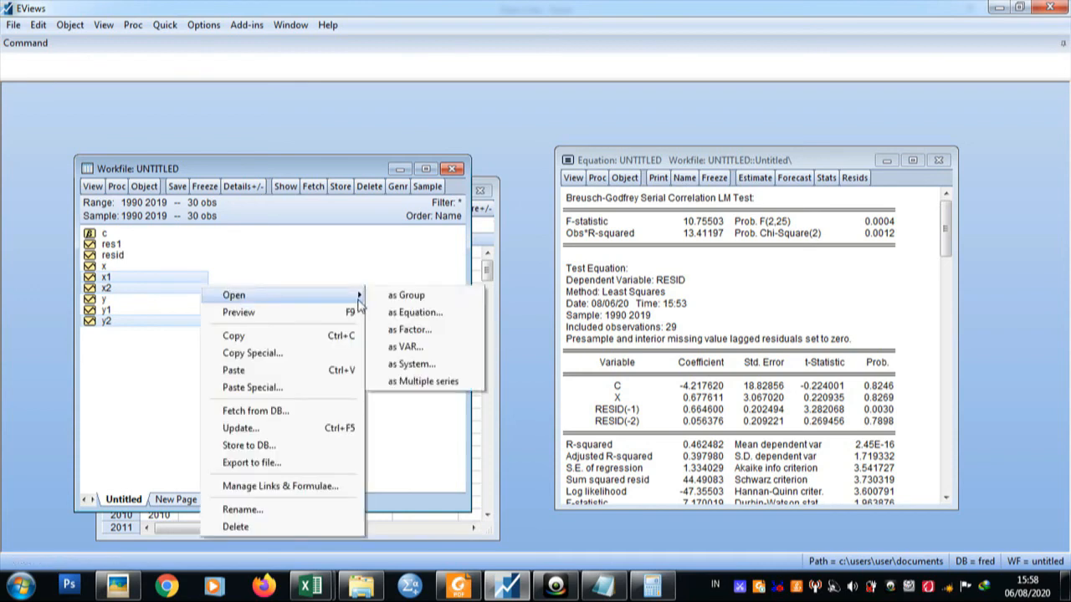
click(400, 298)
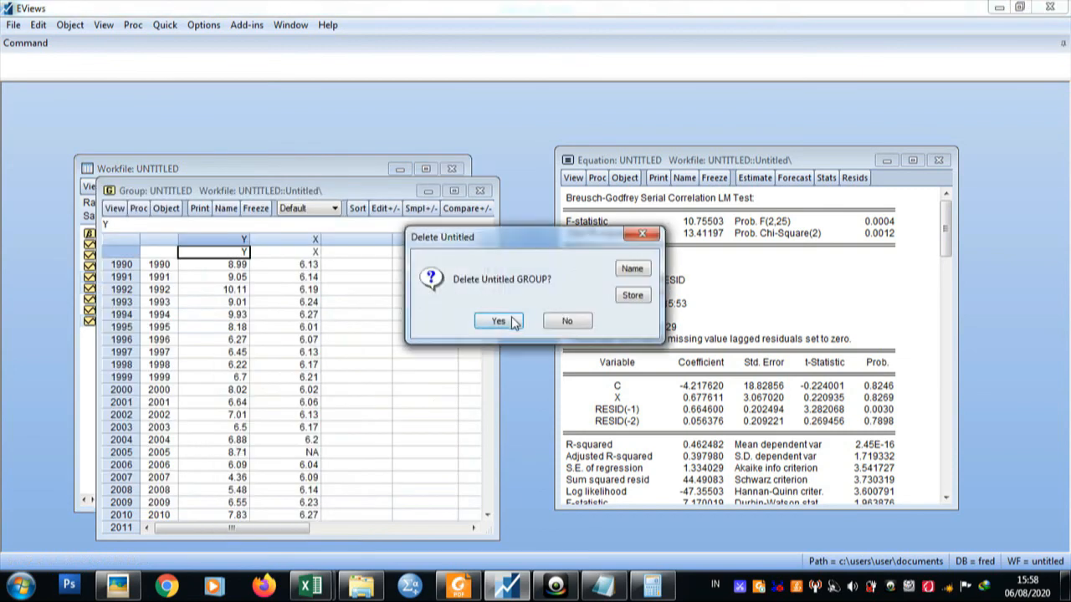
click(500, 323)
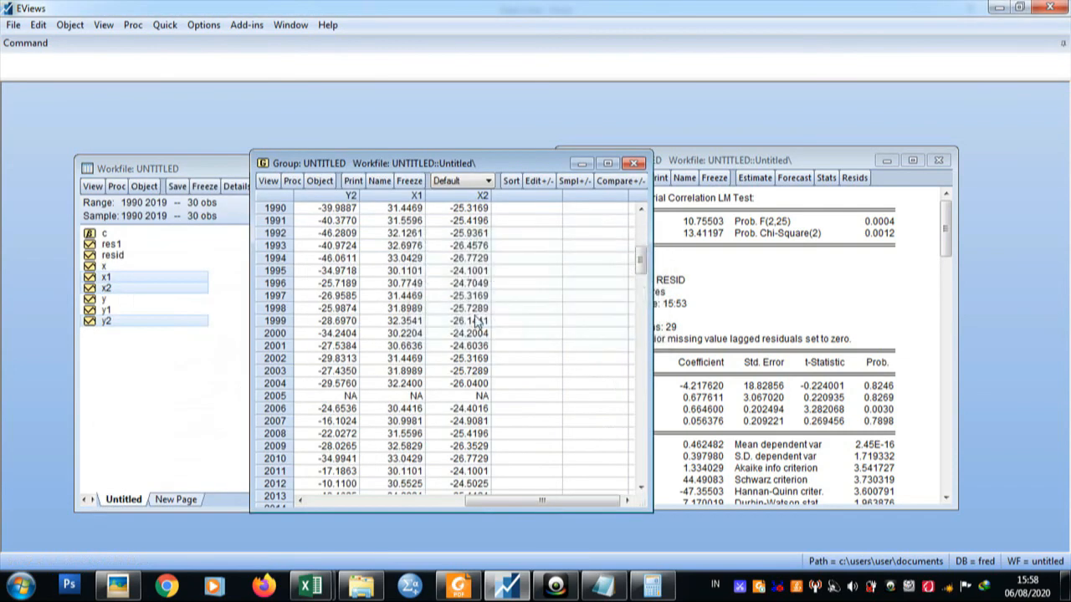
Estimate the least squares equation y2 c x1 x2 from the group over 1990–2019, replacing the previous untitled equation.
click(291, 181)
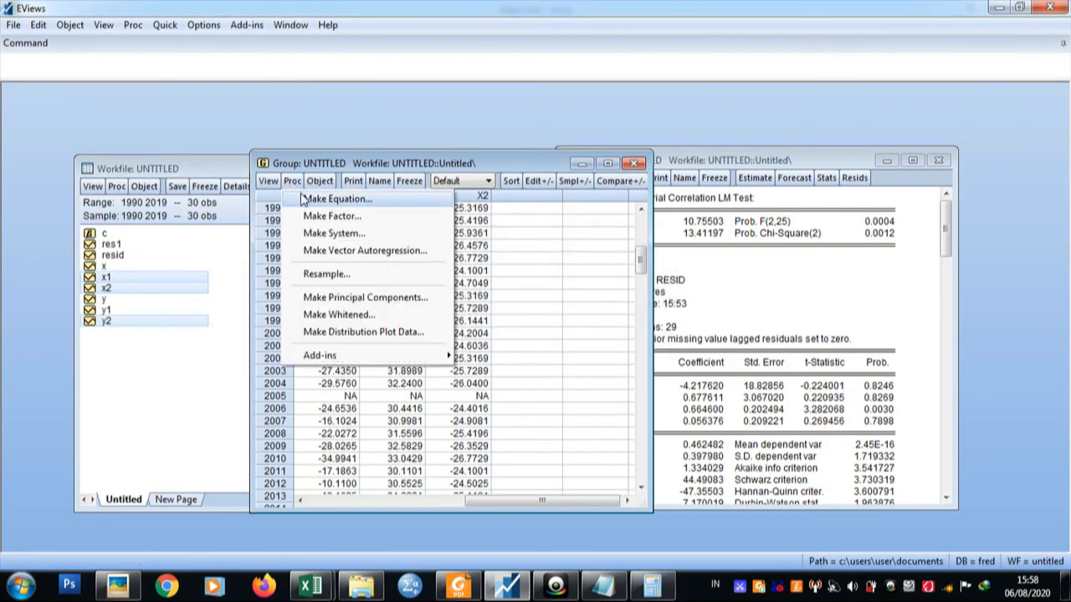
click(303, 199)
drag(440, 138, 337, 175)
click(349, 262)
key(BackSpace)
key(BackSpace)
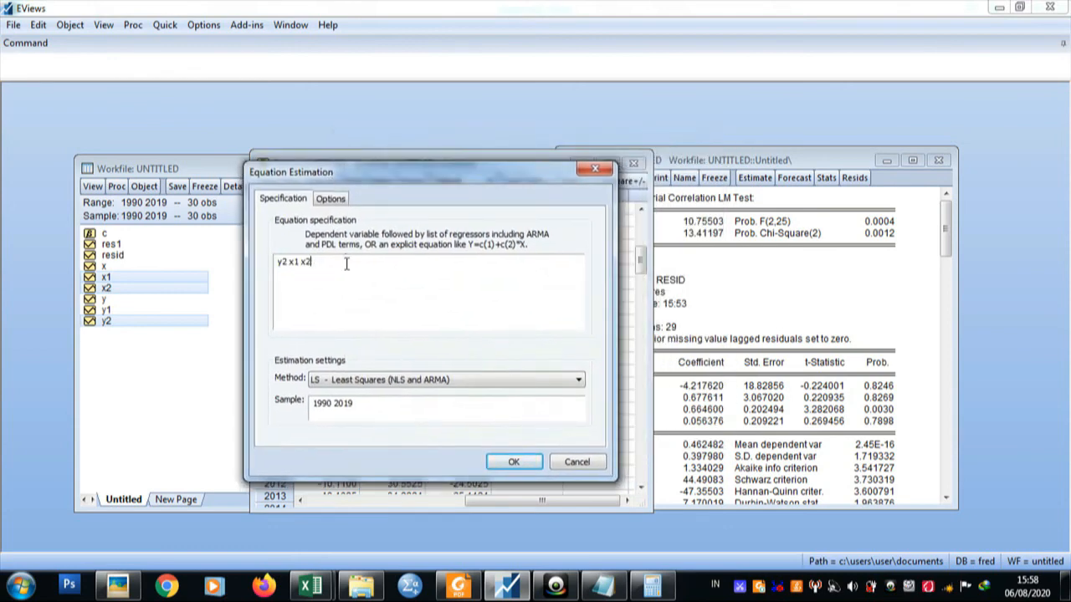
click(289, 262)
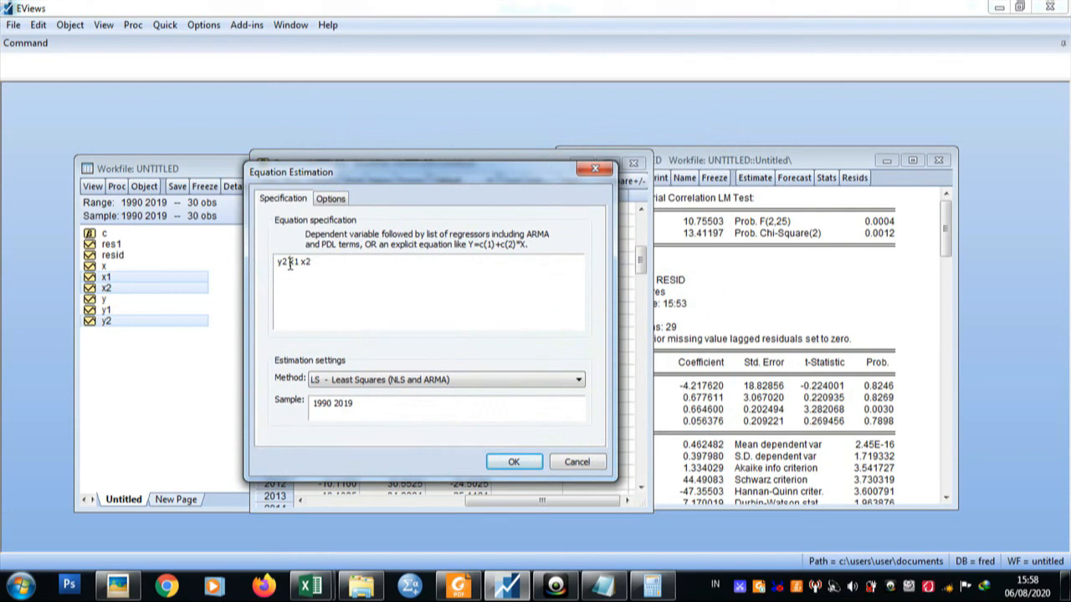
key(Caps_Lock)
text(c)
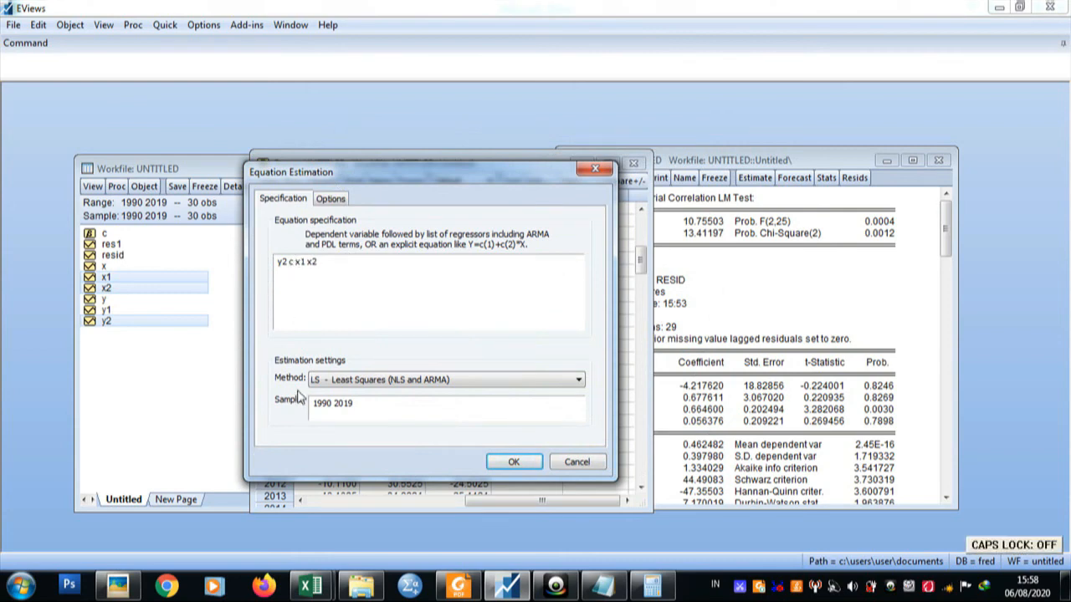
click(506, 463)
click(494, 321)
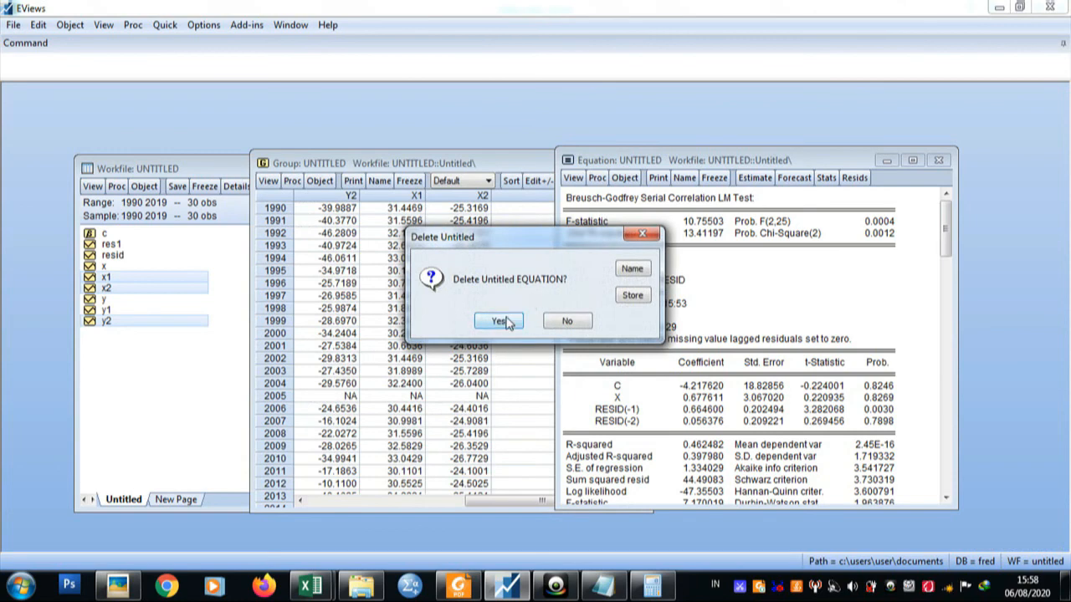
drag(536, 185, 529, 166)
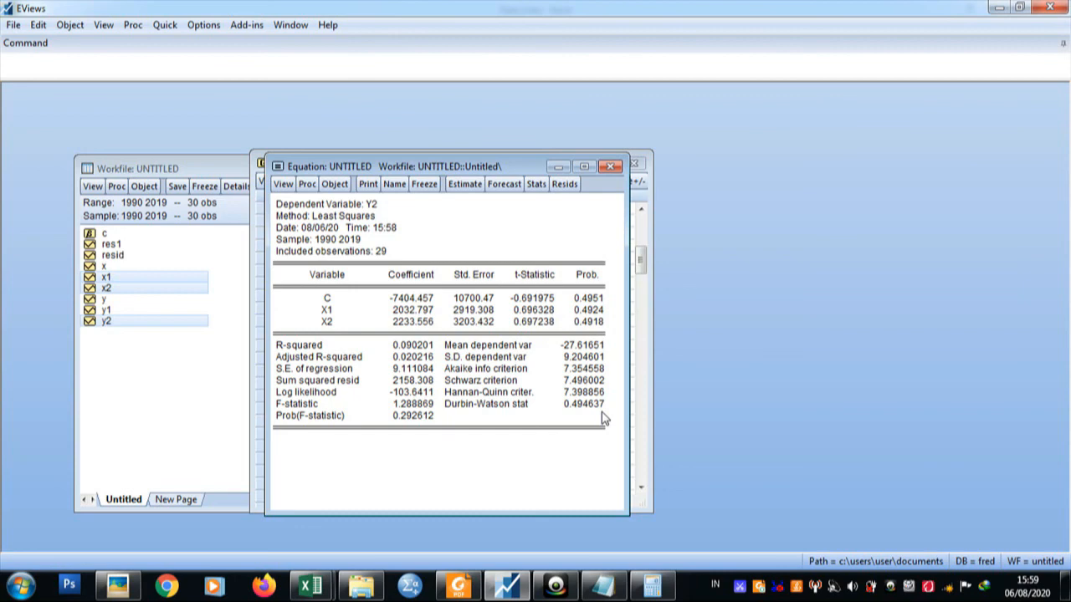
Consult the Data 2.xlsx observations in Excel and the 5% Durbin-Watson table in Foxit Reader, and return to EViews.
click(311, 585)
click(434, 502)
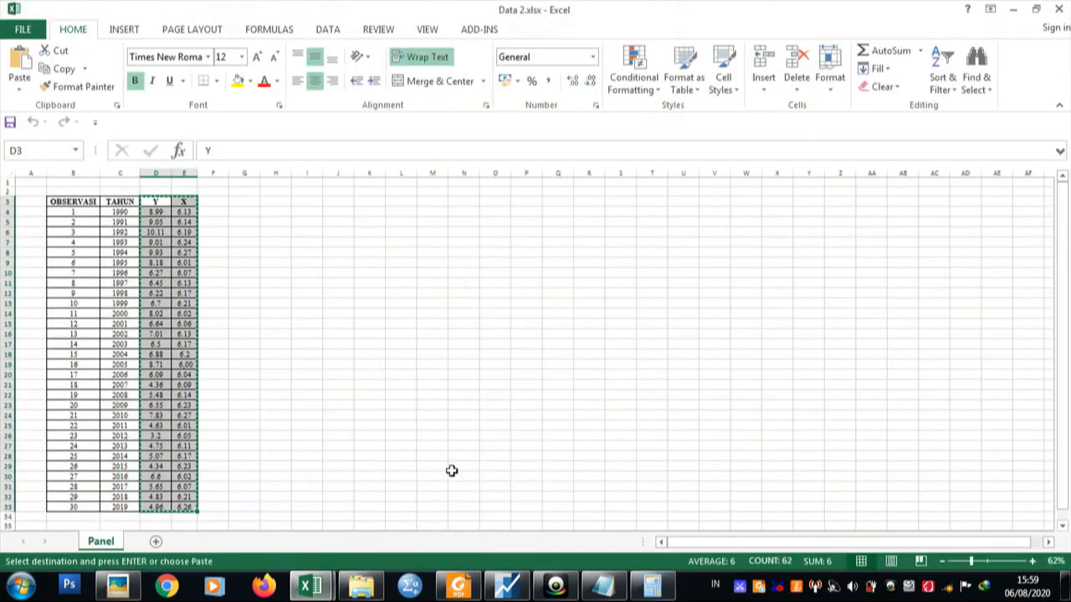
click(506, 585)
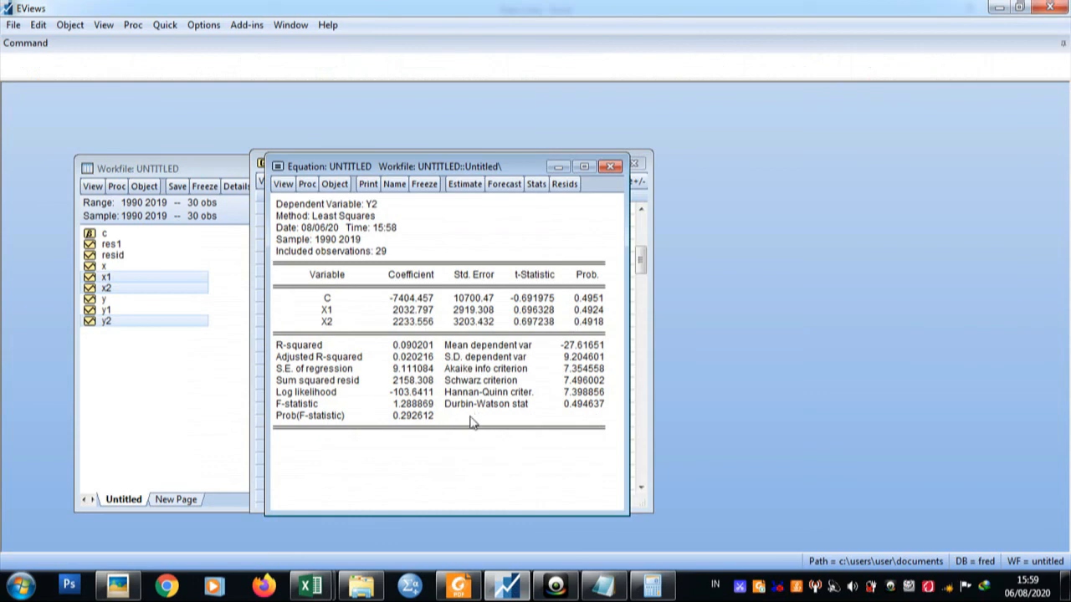
click(459, 586)
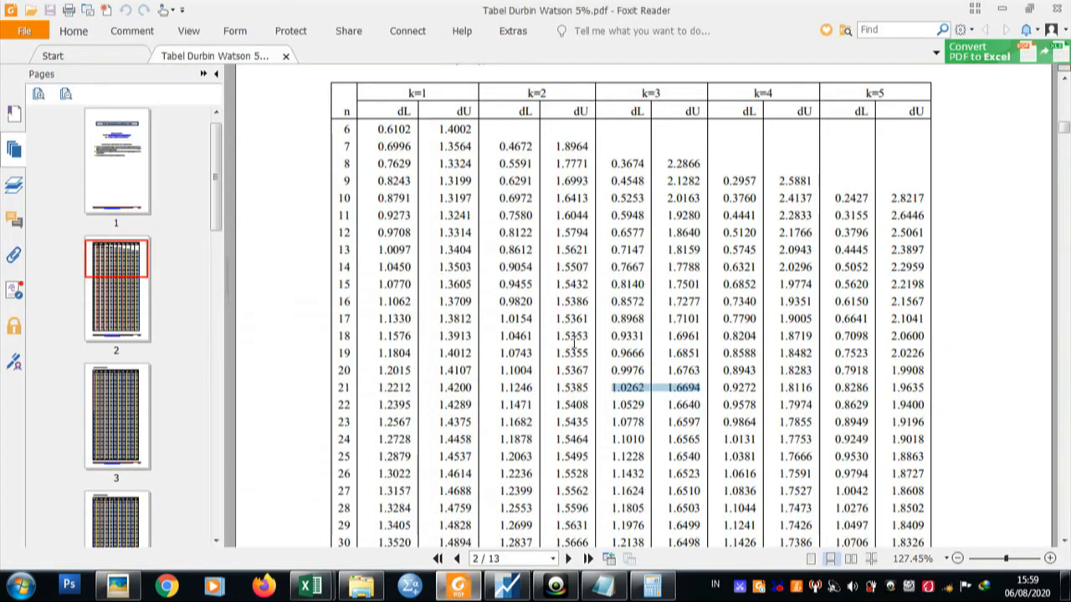
click(505, 587)
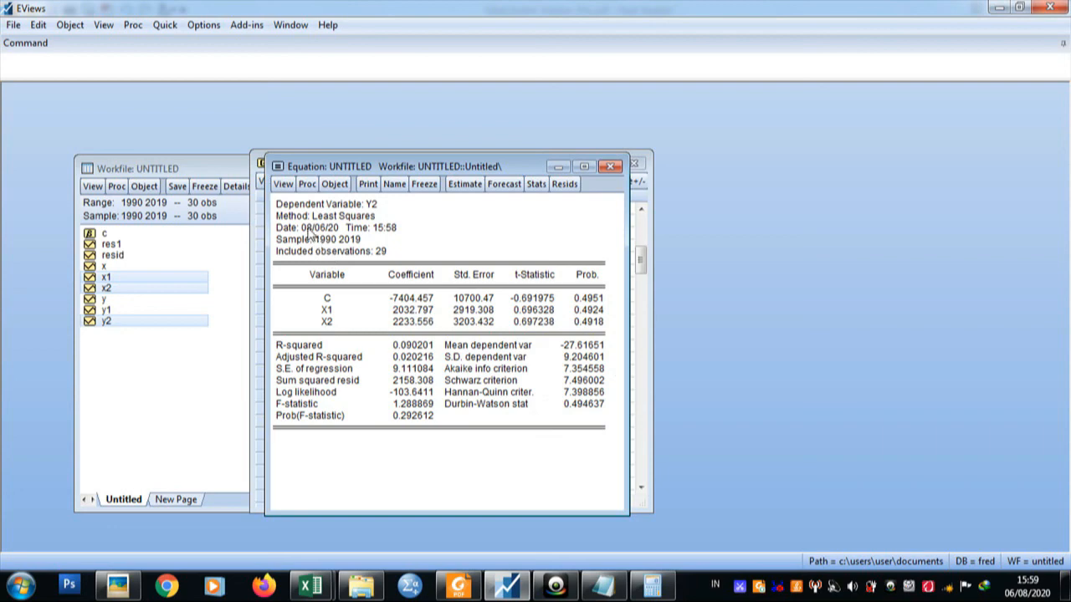
Run the Serial Correlation LM Test with 2 lags on the y2 c x1 x2 equation.
click(284, 185)
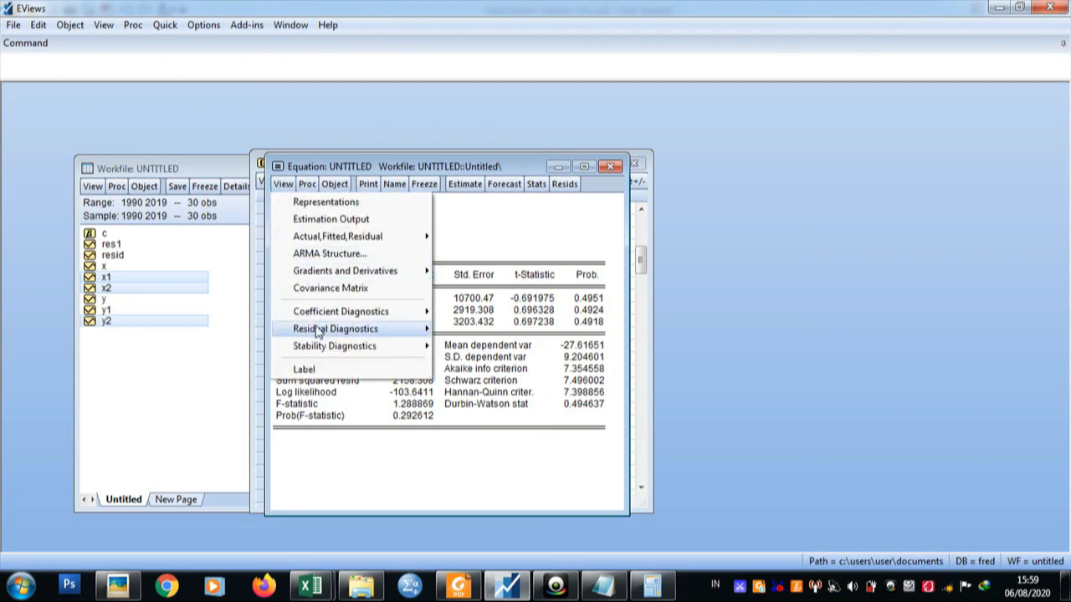
mouse_move(317, 331)
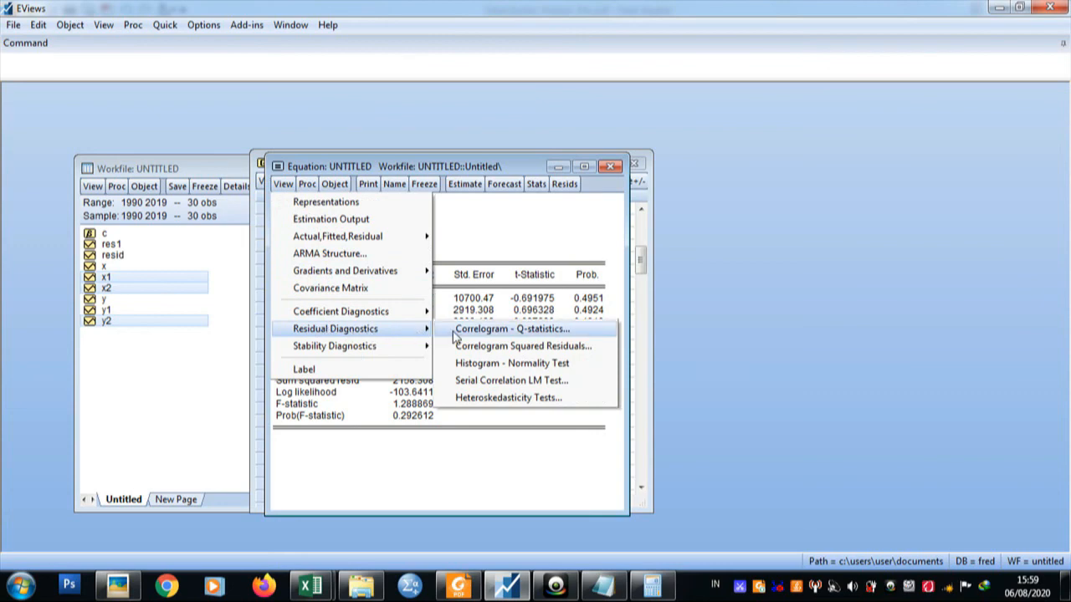
click(439, 381)
click(423, 370)
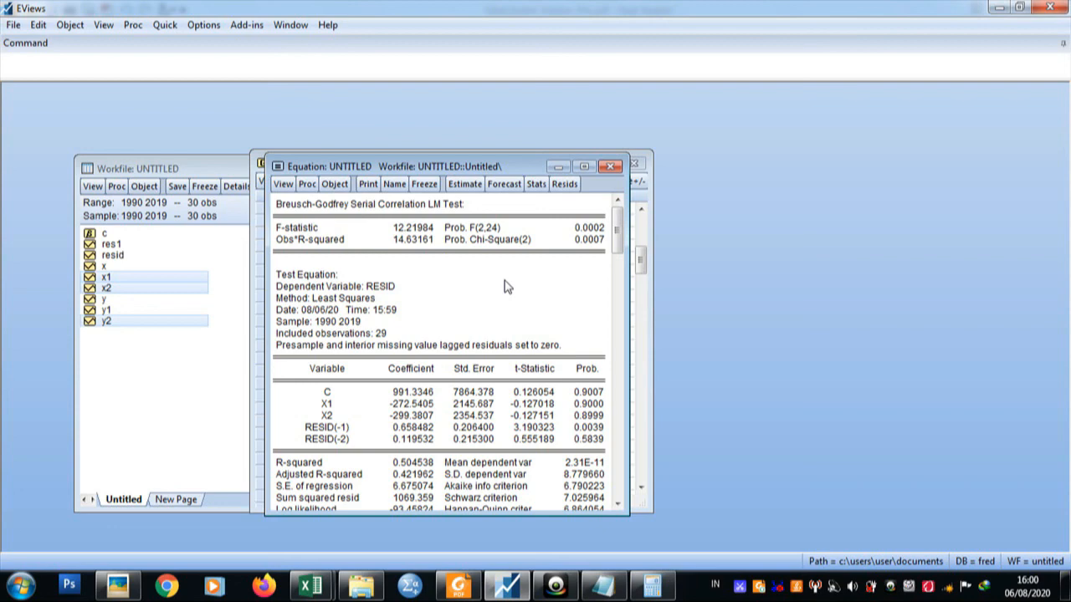
Compare the datasets in Data 1.xlsx and Data 2.xlsx in Excel and return to the LM test output in EViews.
click(312, 586)
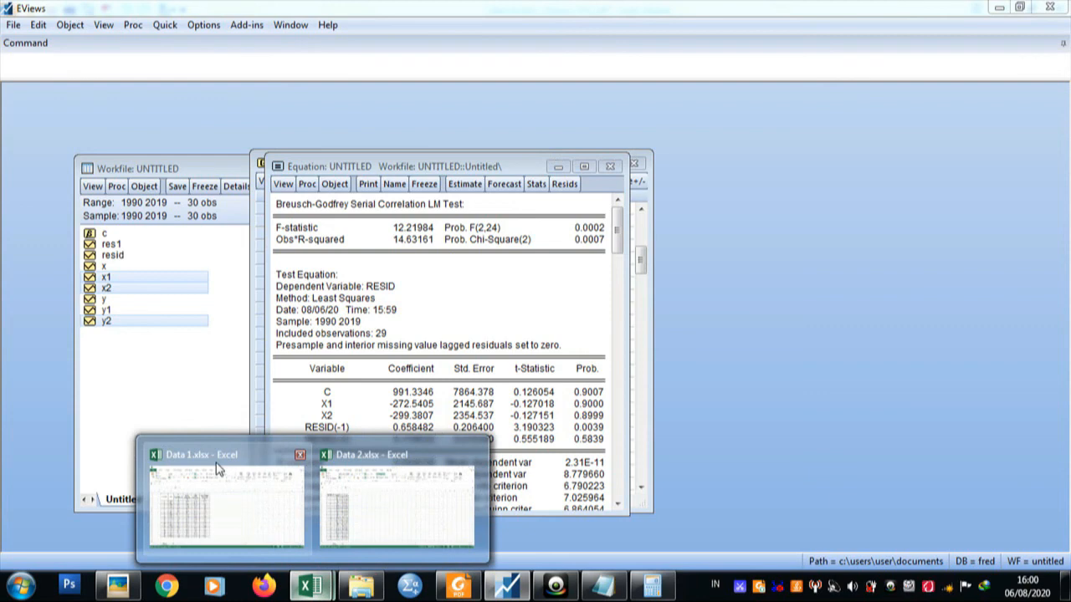
click(217, 470)
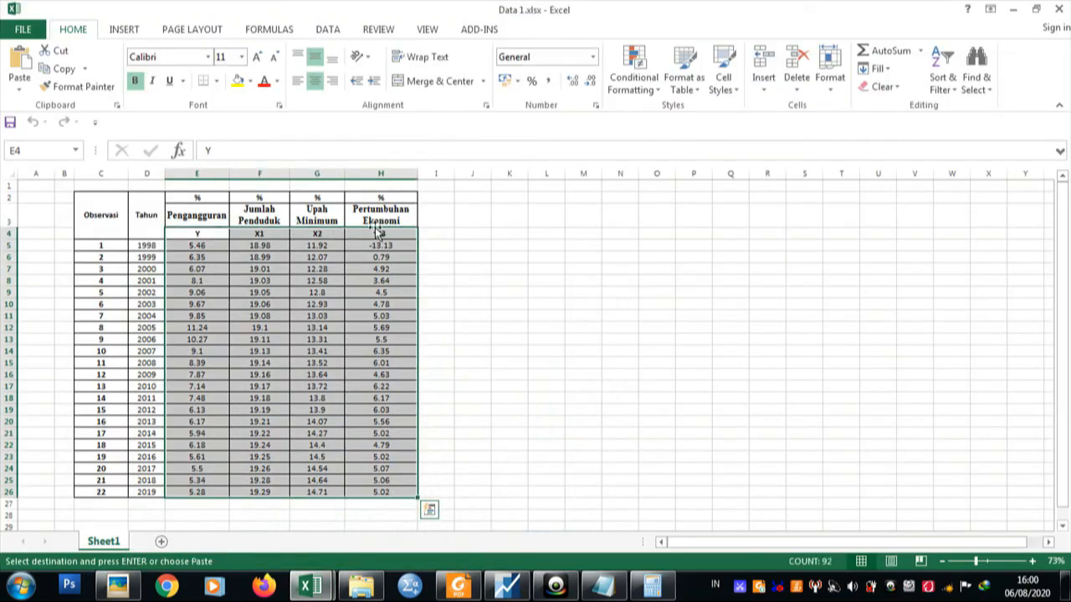
click(331, 584)
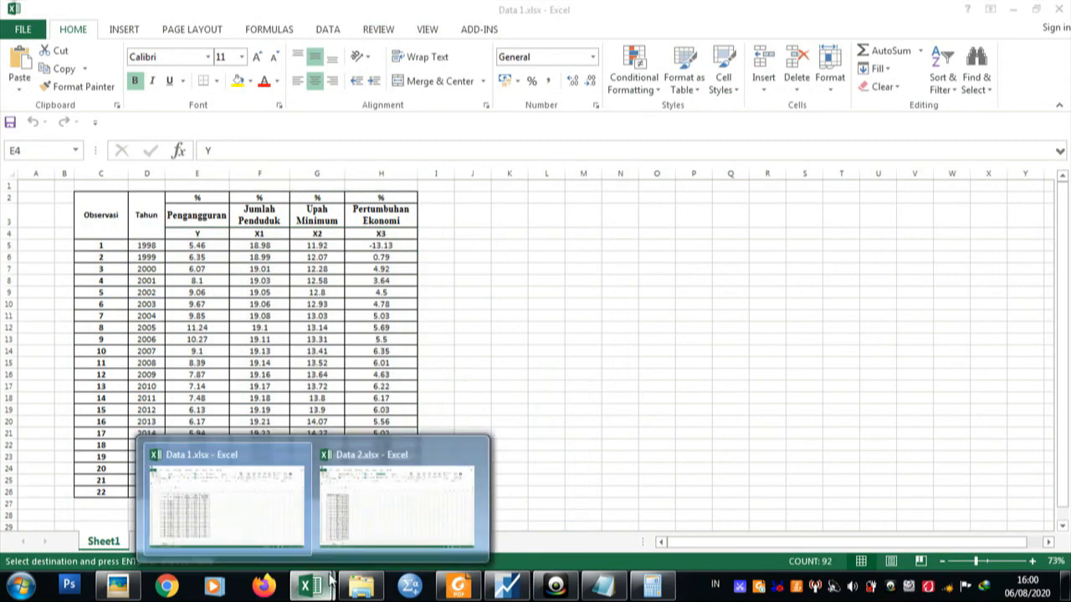
mouse_move(352, 547)
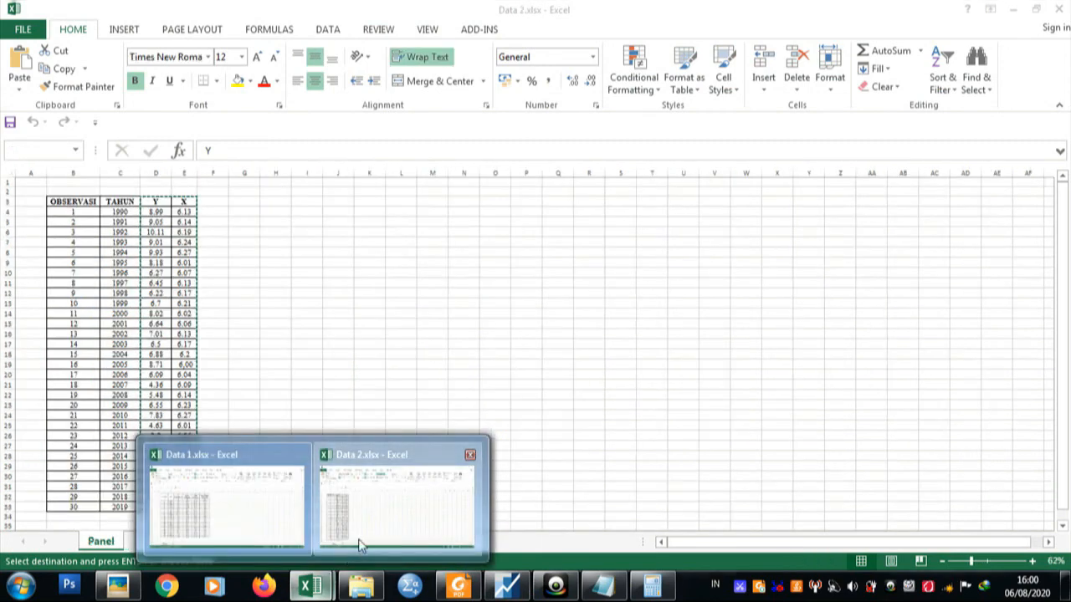
click(358, 545)
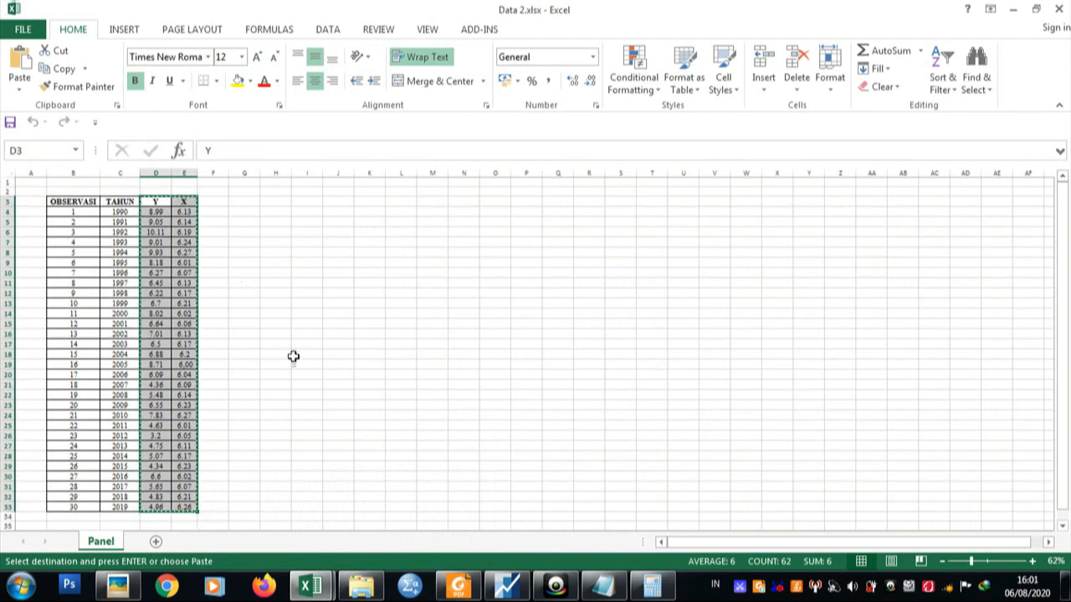
click(506, 590)
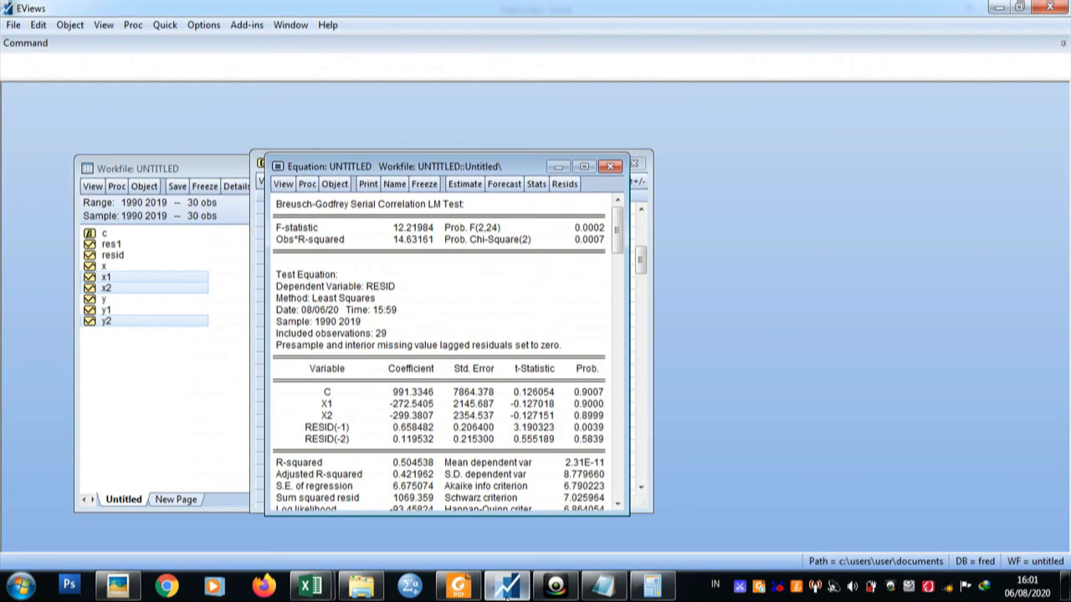